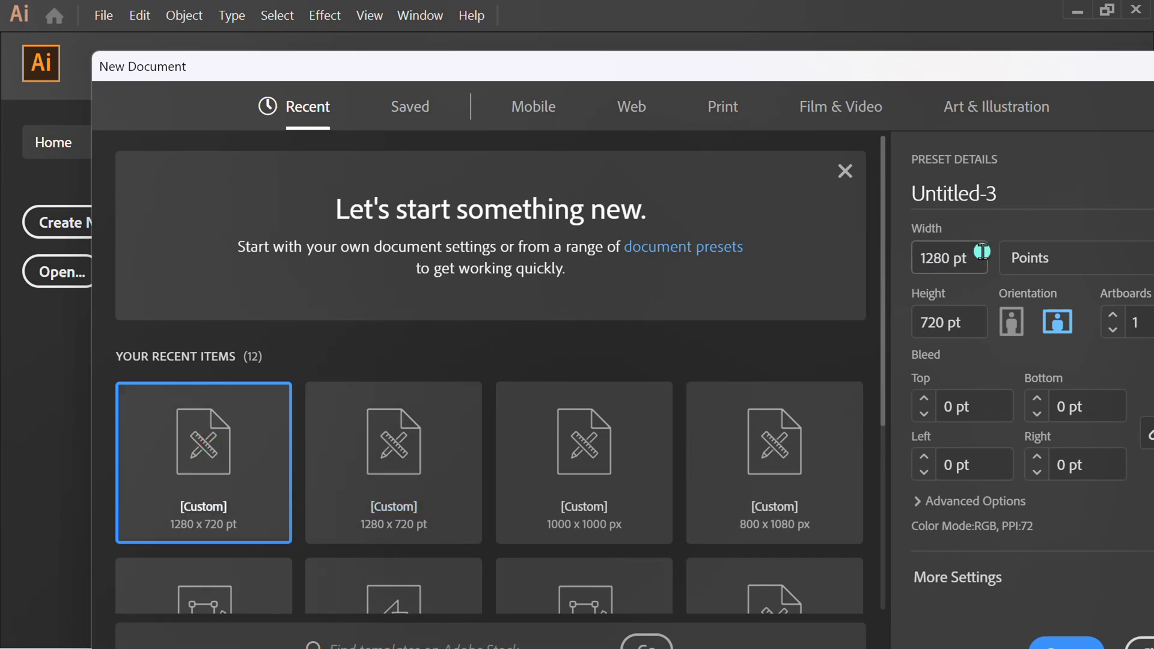
Step: Keep width 1280 pt and height 720 pt, landscape, and create the Untitled-3 document
click(982, 252)
click(980, 327)
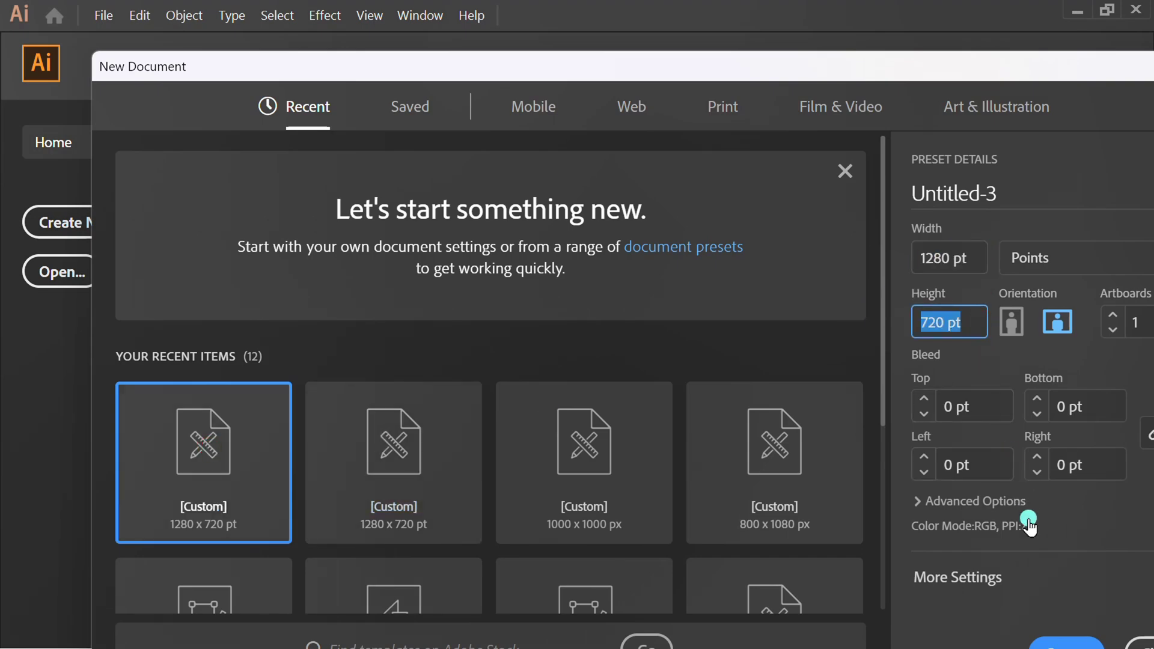
drag(921, 72, 823, 16)
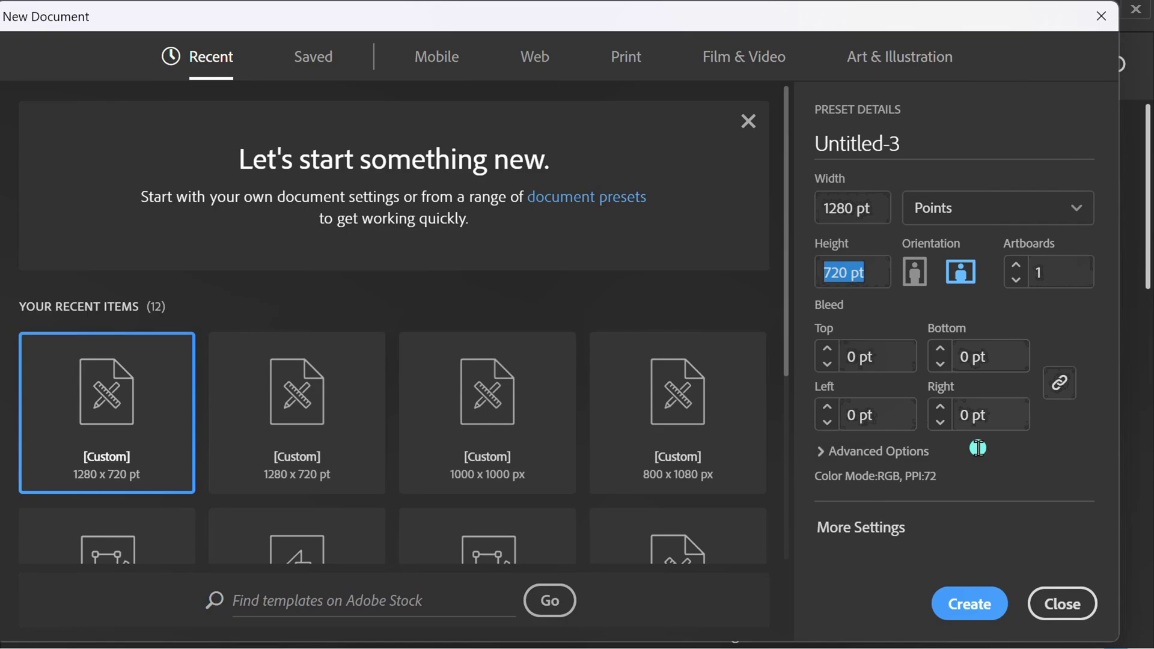
click(969, 603)
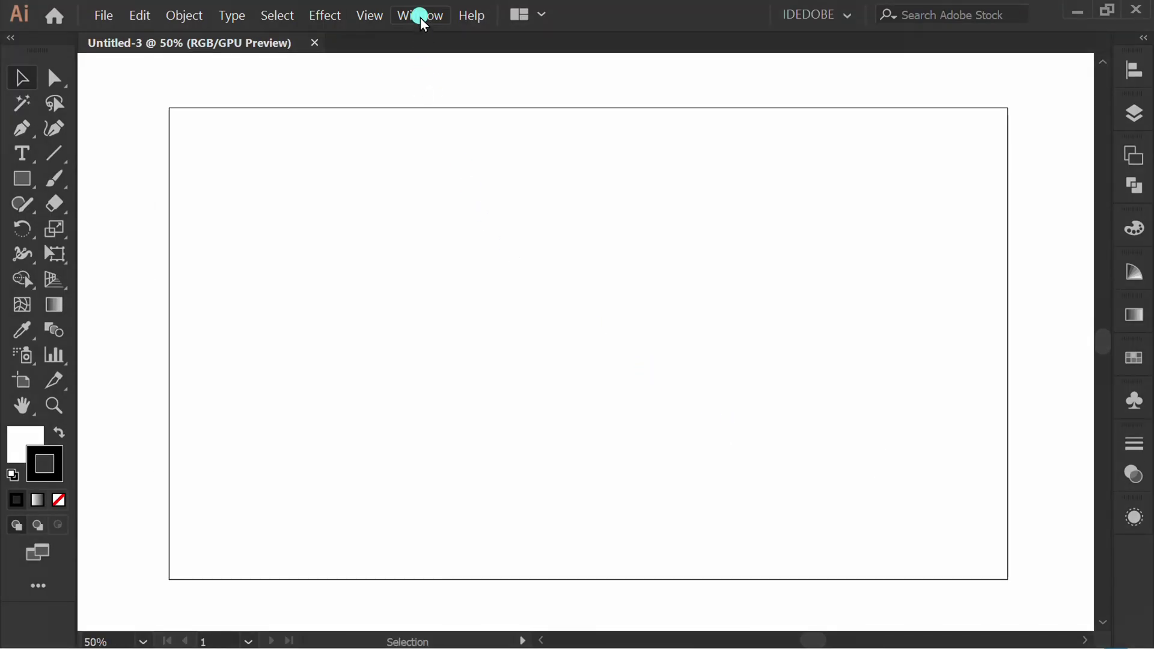
Step: Show the Brushes panel from the Window menu and place it beside the canvas
click(420, 17)
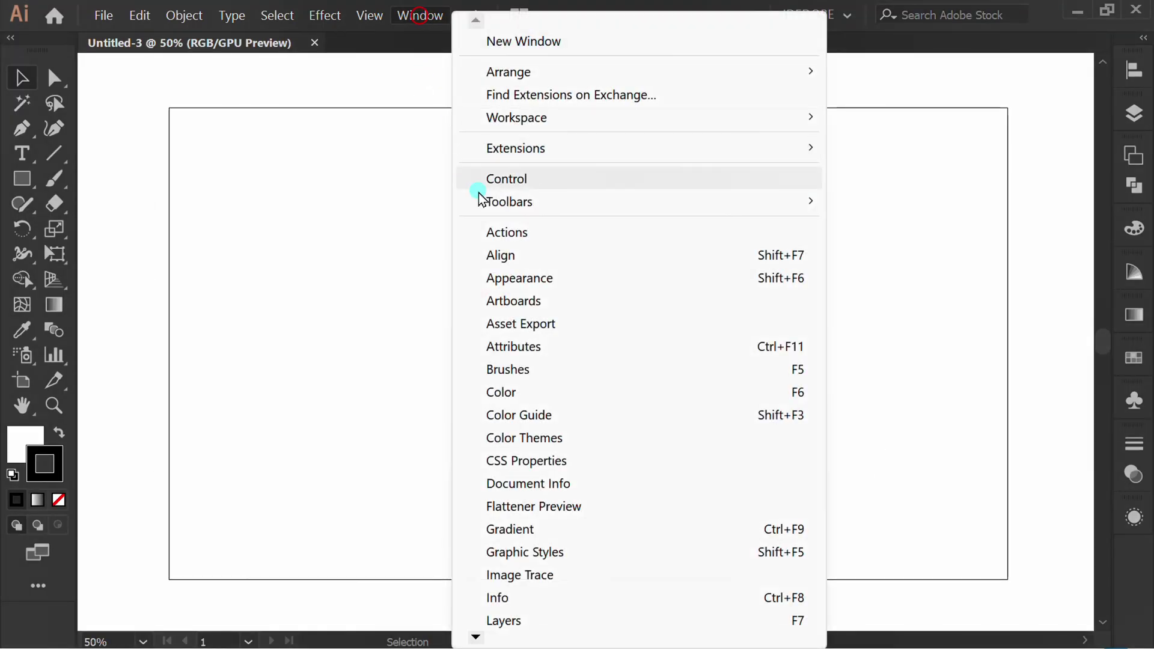
click(556, 368)
mouse_move(1102, 116)
mouse_down()
mouse_move(966, 102)
mouse_move(940, 87)
mouse_up()
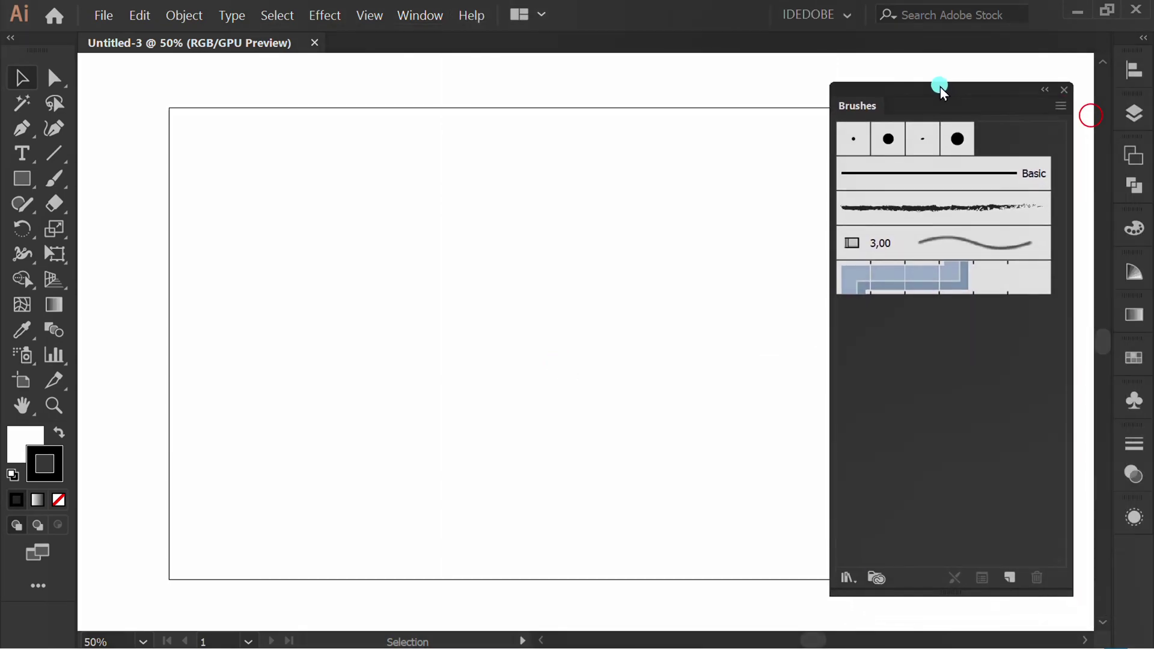
Step: Preview the Artistic_Watercolor brush library, then close it
click(847, 578)
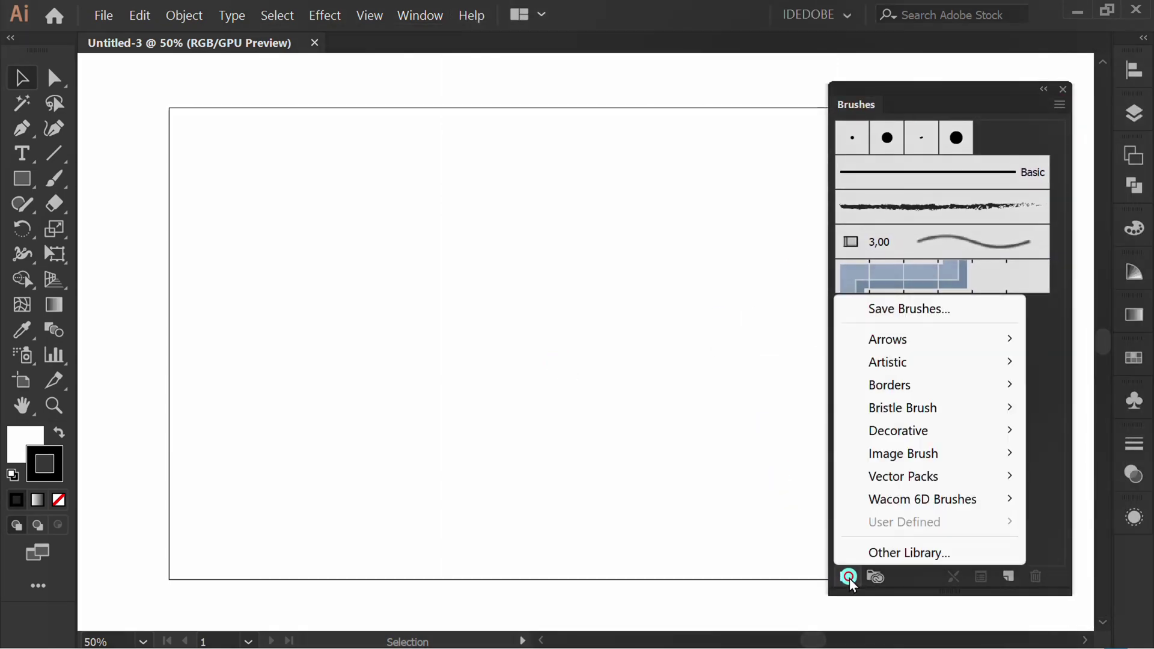
mouse_move(850, 368)
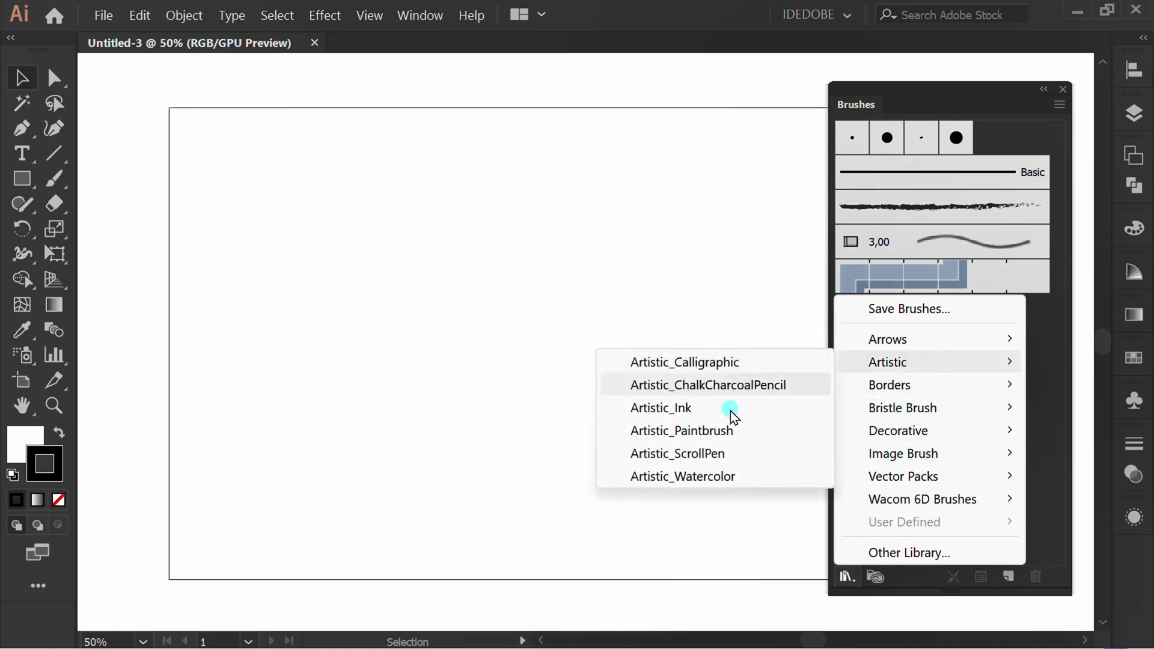
click(732, 481)
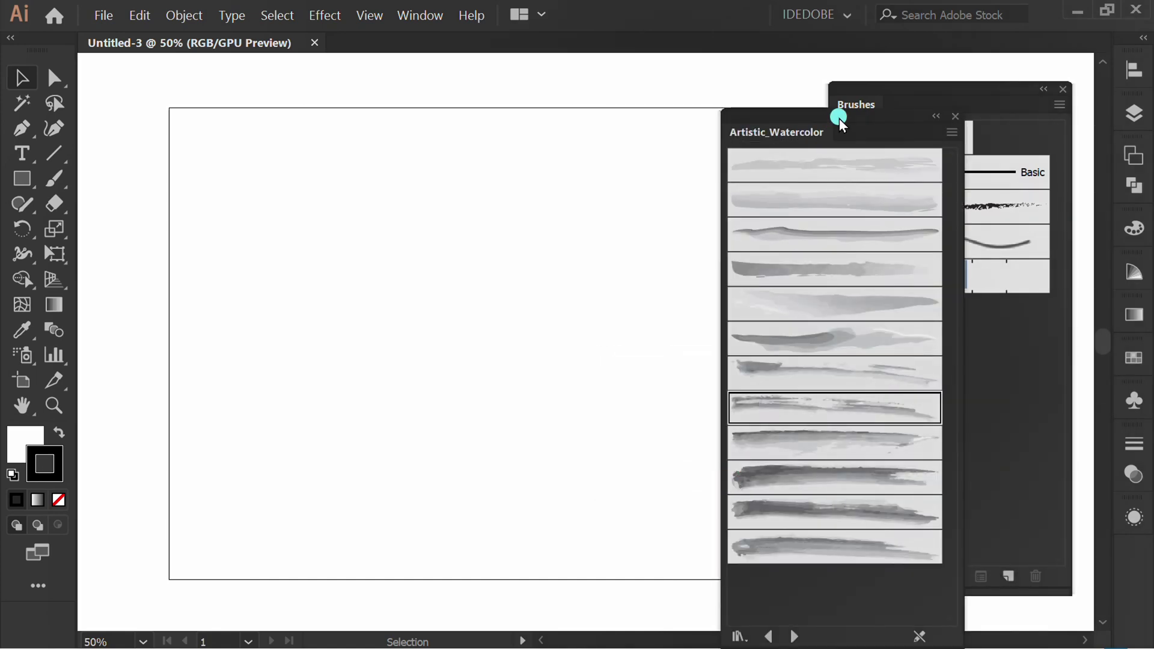
drag(839, 122, 659, 83)
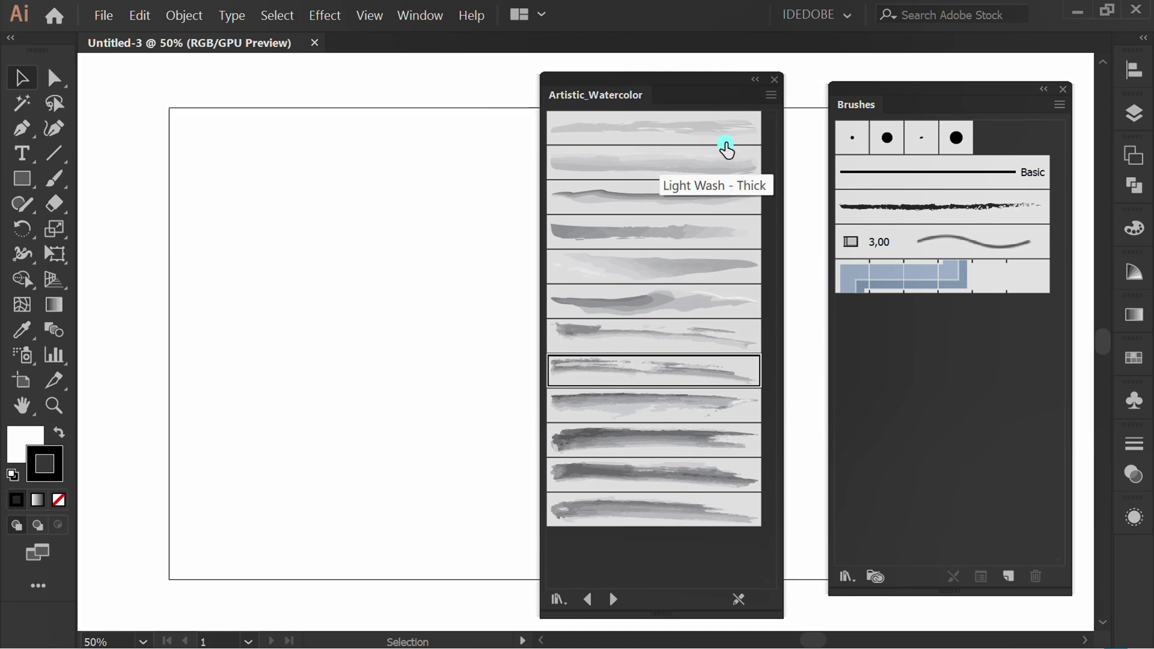
click(774, 79)
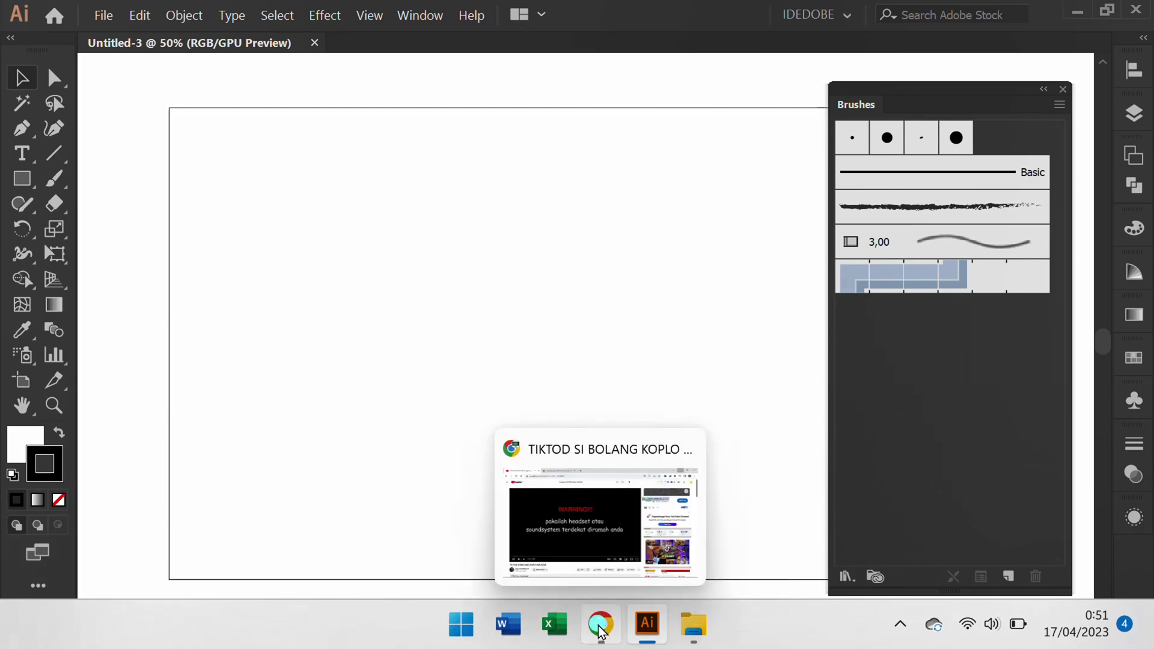
Step: Search Freepik for 'watercolor brush set' and browse the results
click(600, 628)
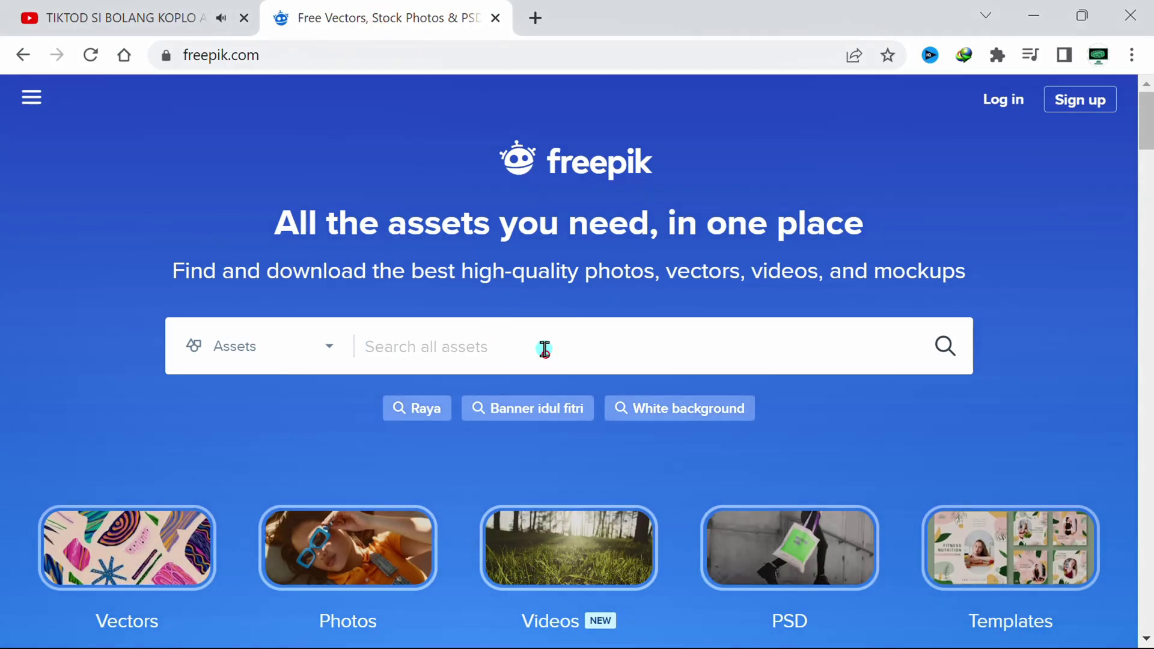
click(544, 349)
text(watercolor b)
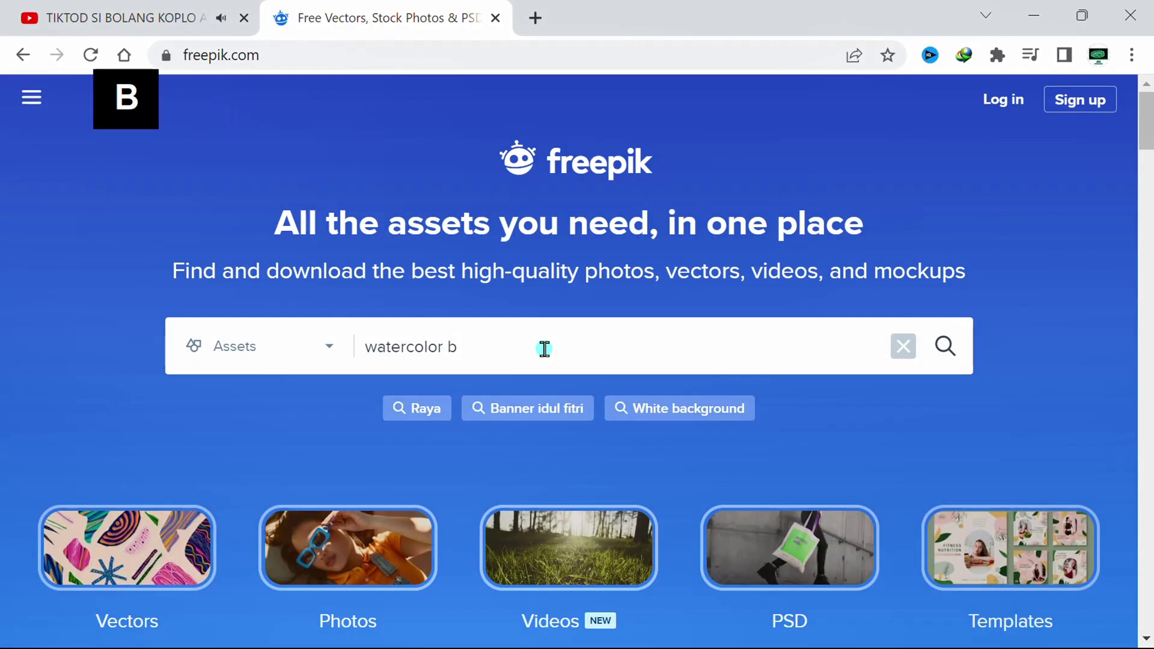
text(rush set)
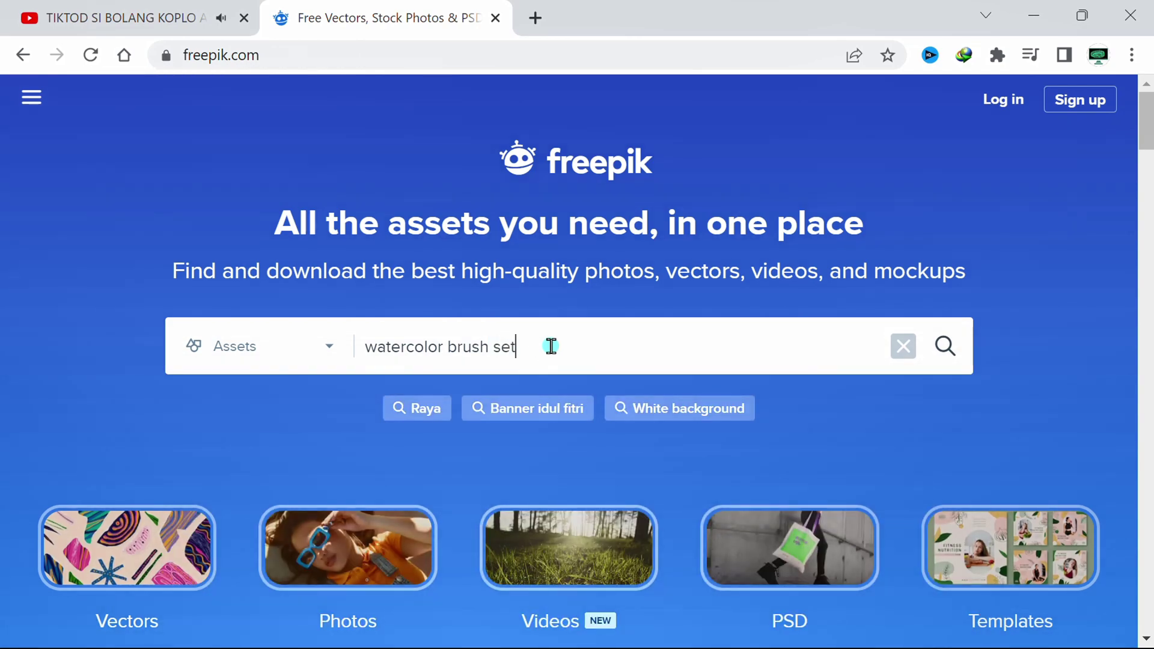
click(944, 349)
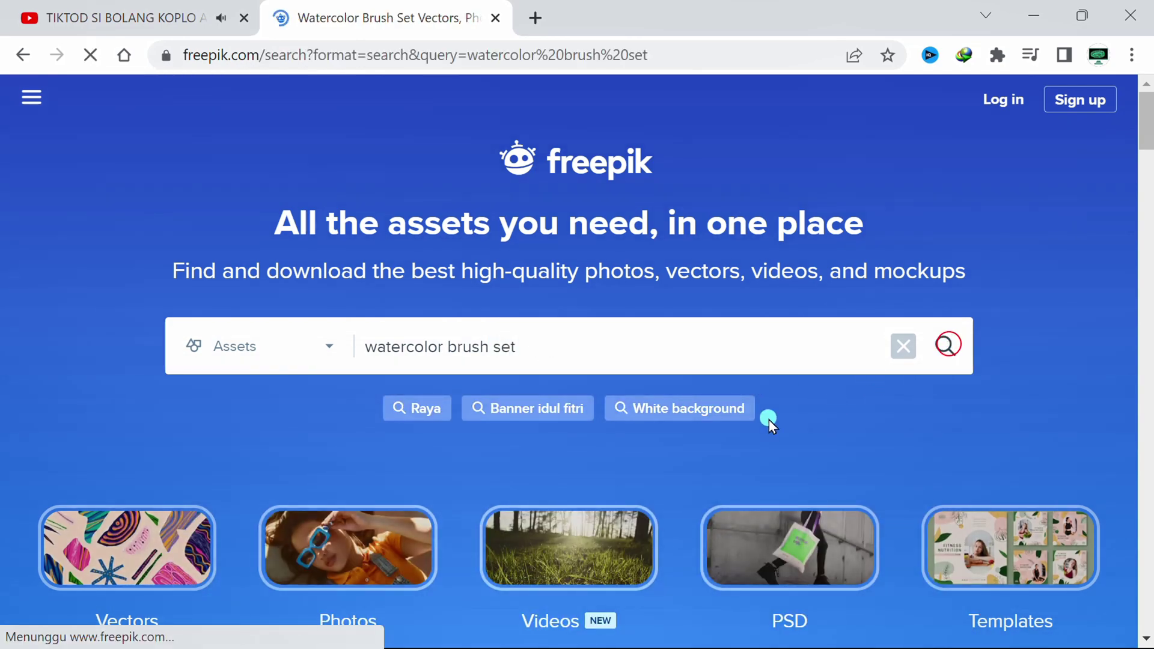
scroll(863, 438, down, 4)
scroll(876, 454, down, 15)
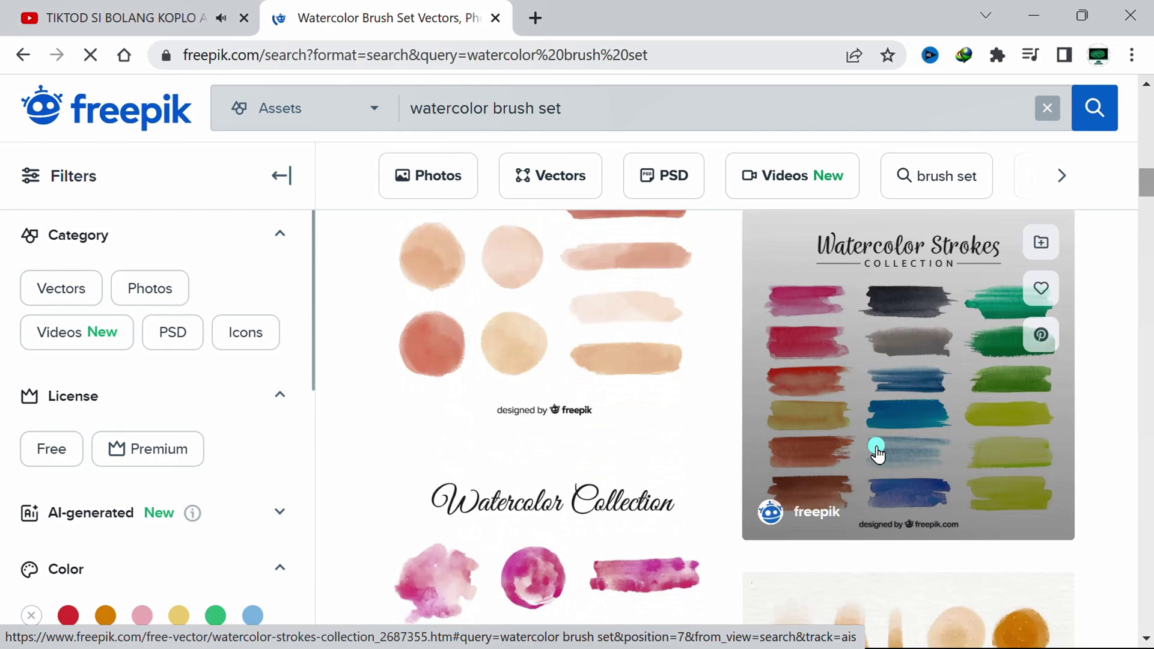
scroll(882, 459, up, 20)
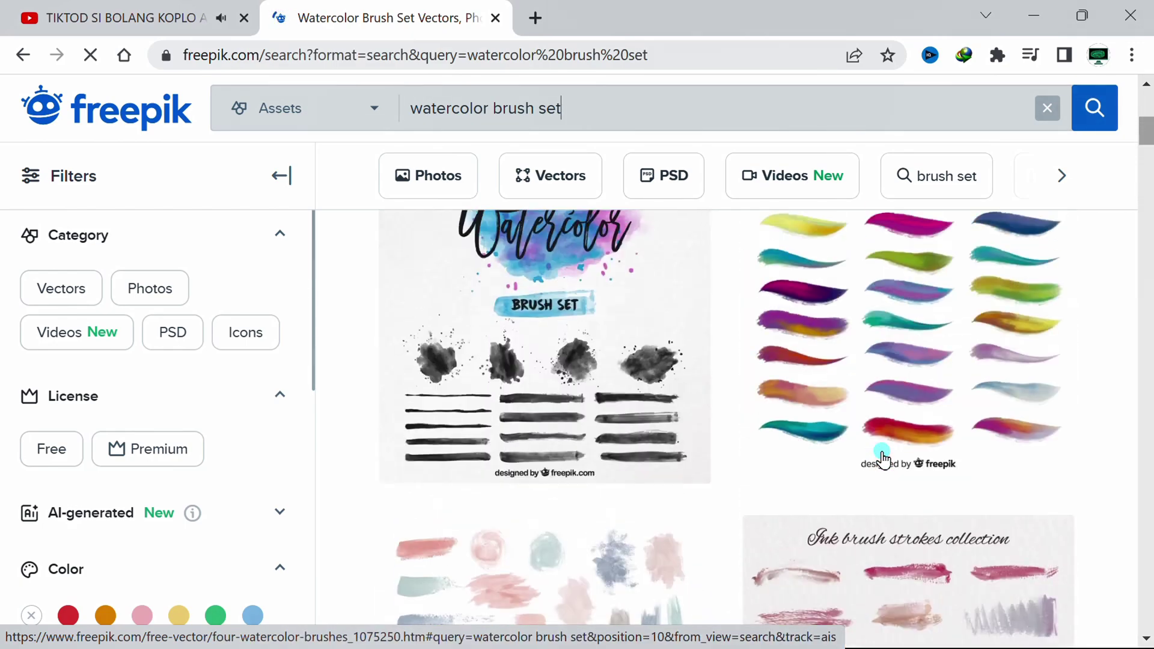
scroll(881, 459, down, 7)
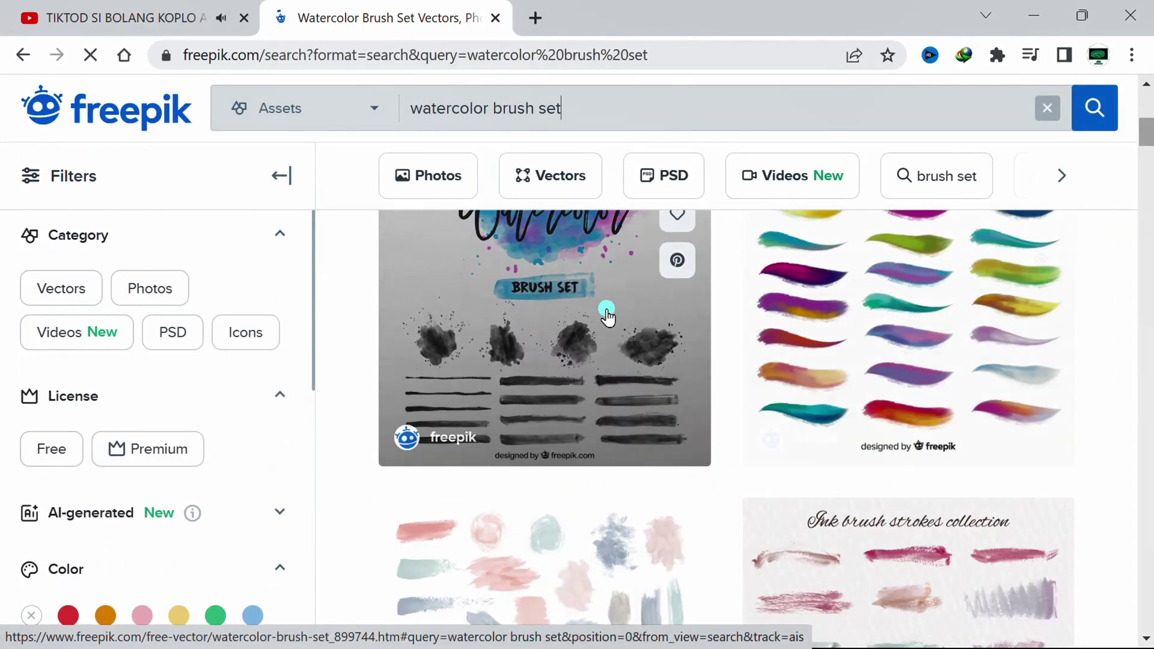
Step: Download the brush set's free AI file, cancelling the duplicate save
click(578, 317)
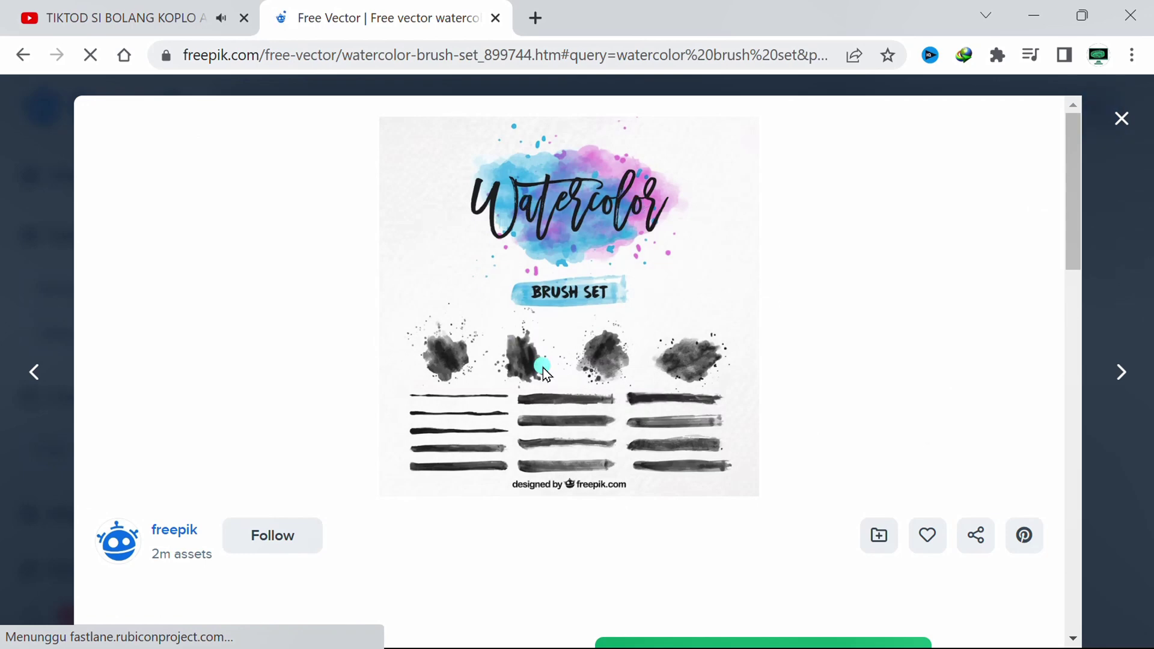
scroll(763, 327, down, 5)
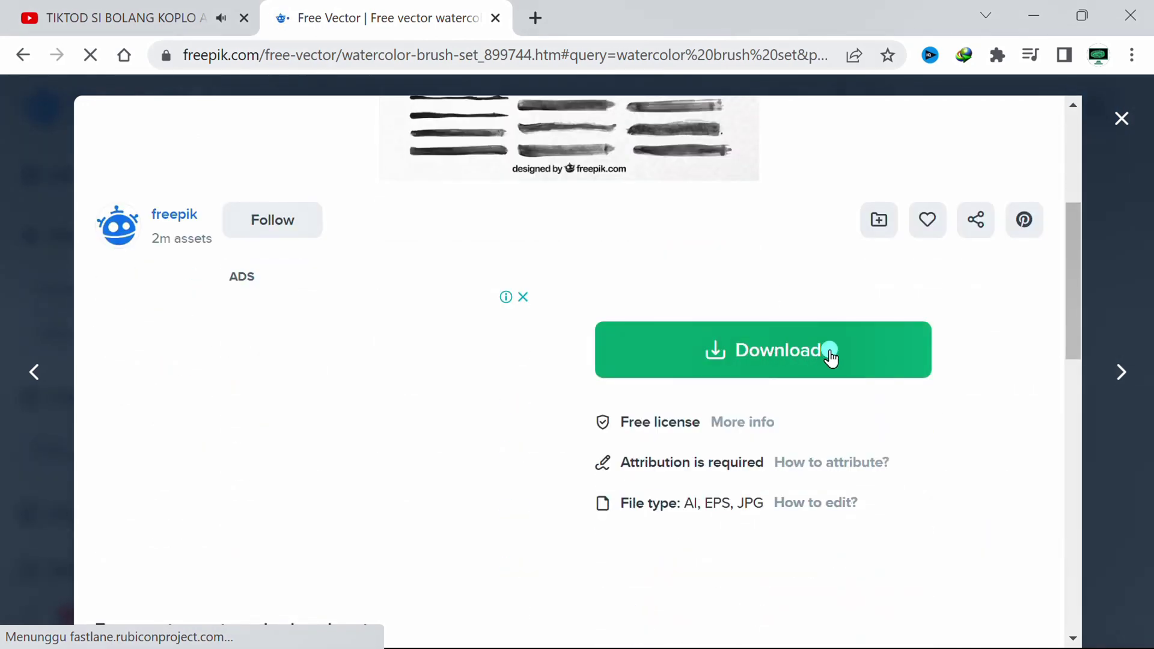
click(831, 359)
scroll(889, 373, down, 5)
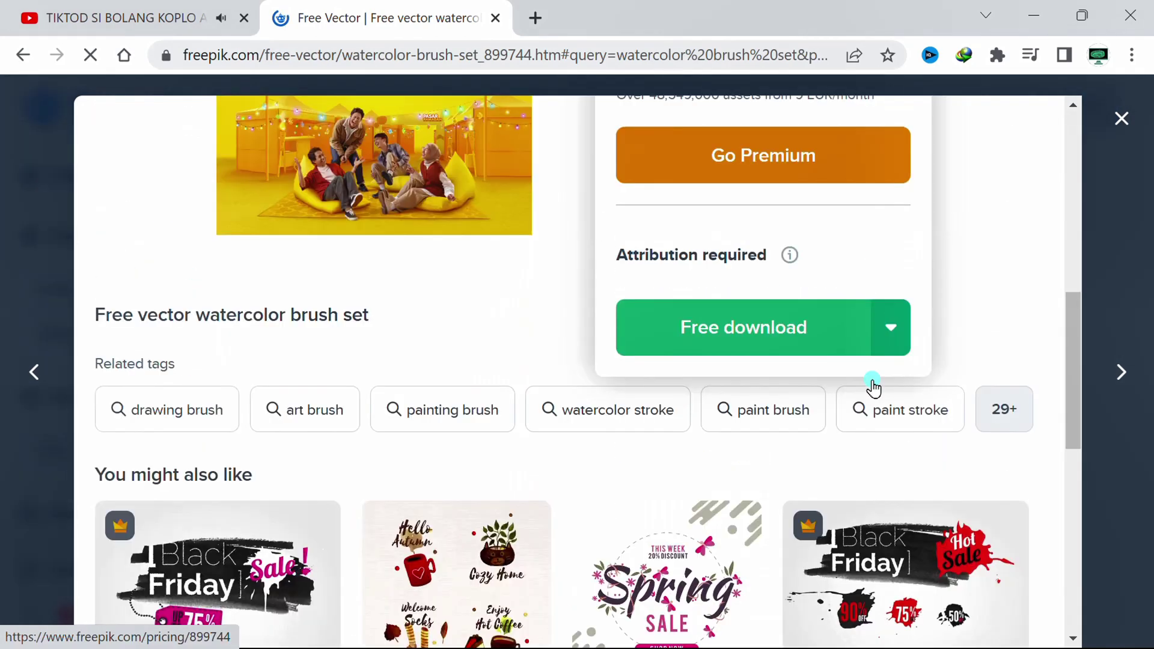
click(892, 333)
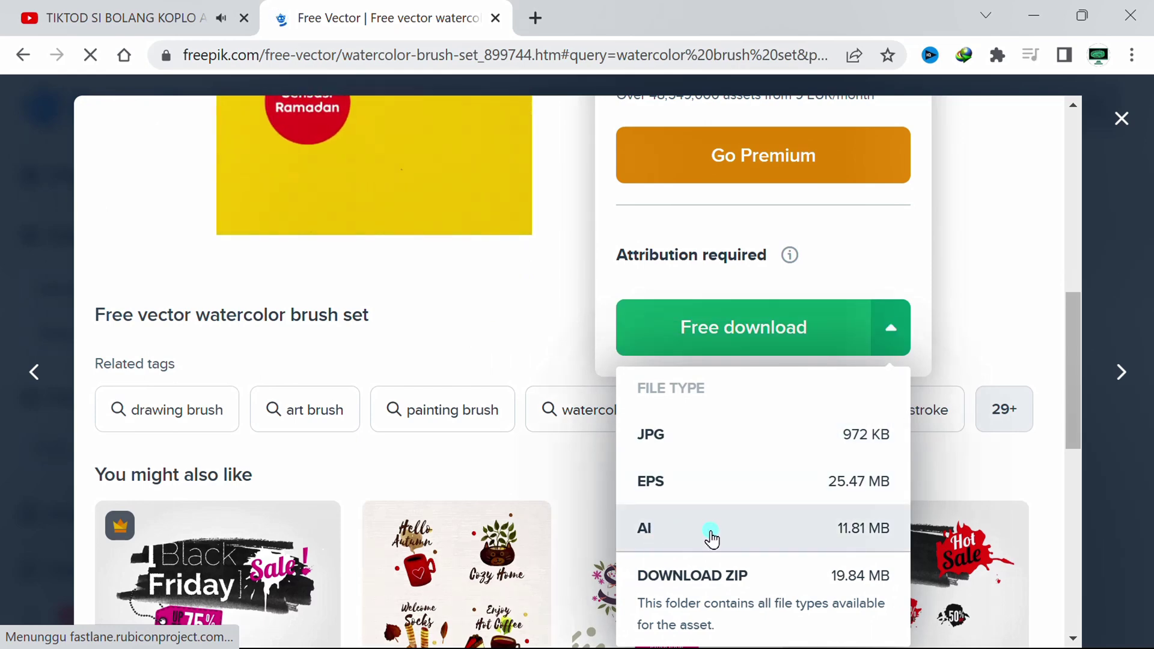
click(711, 538)
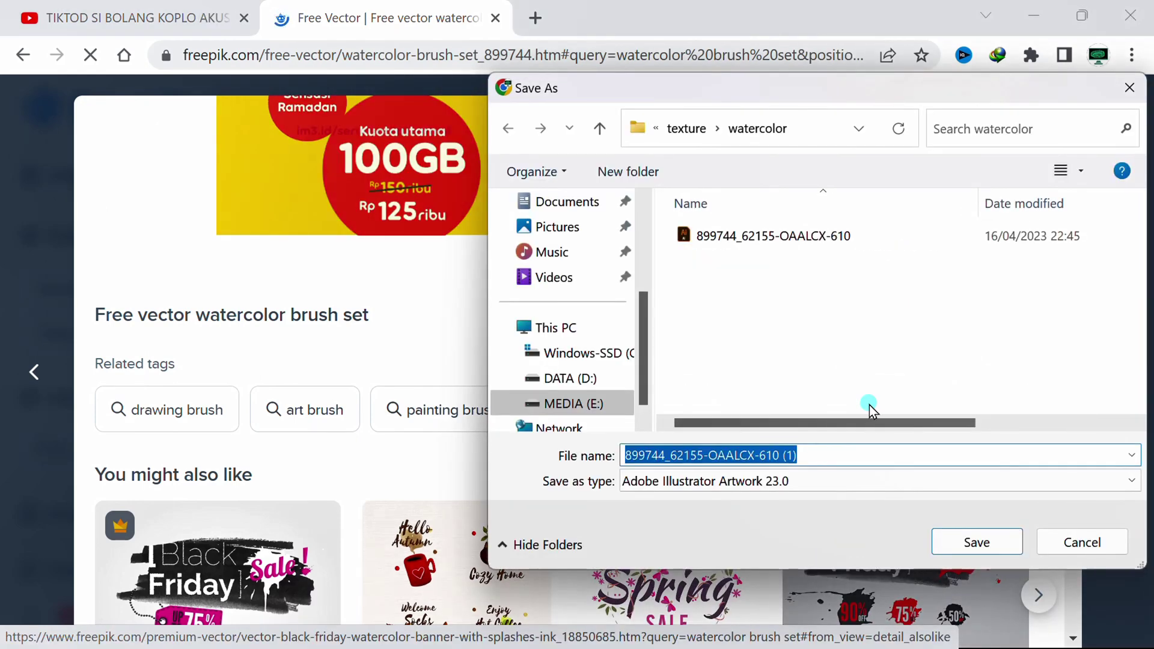
click(1082, 542)
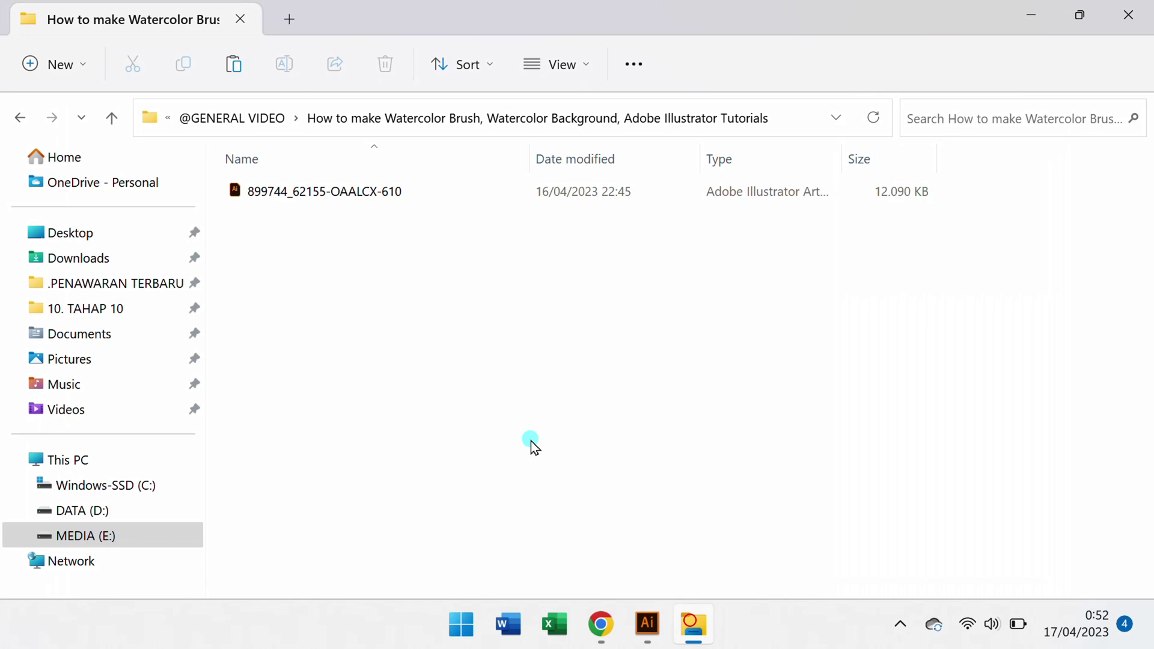
click(490, 407)
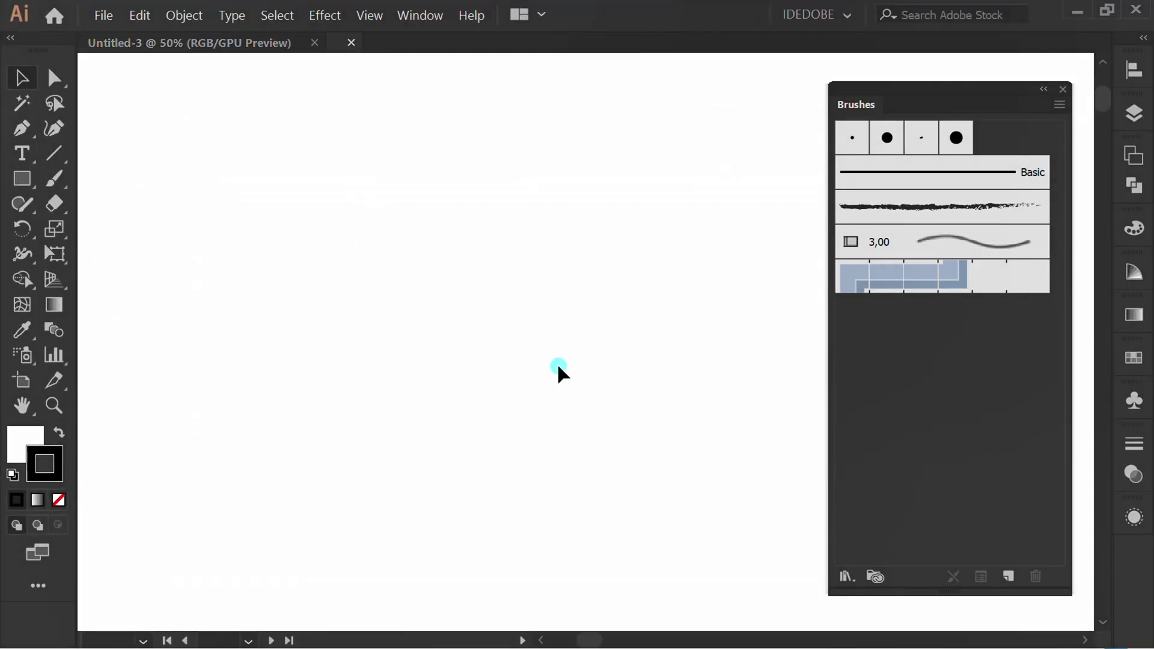
Step: Copy all the brush set artwork and paste it into Untitled-3
mouse_move(642, 101)
mouse_down()
mouse_move(598, 155)
mouse_move(324, 372)
mouse_move(229, 428)
mouse_move(304, 298)
mouse_up()
key(ctrl+c)
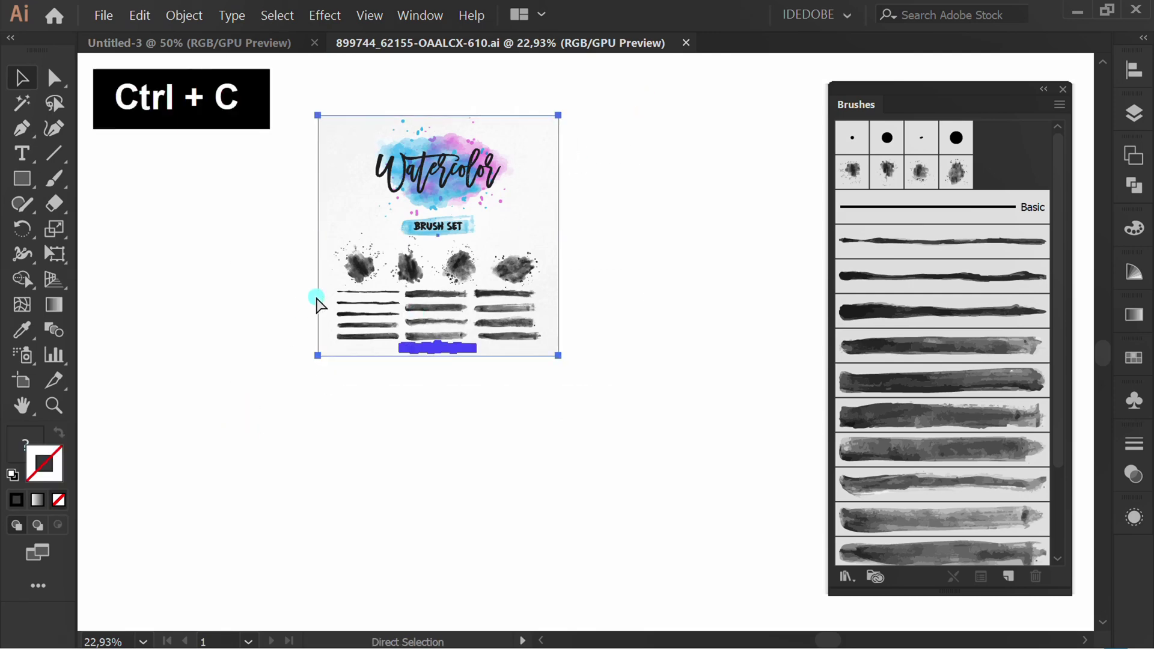
click(175, 40)
key(ctrl+minus)
key(ctrl+v)
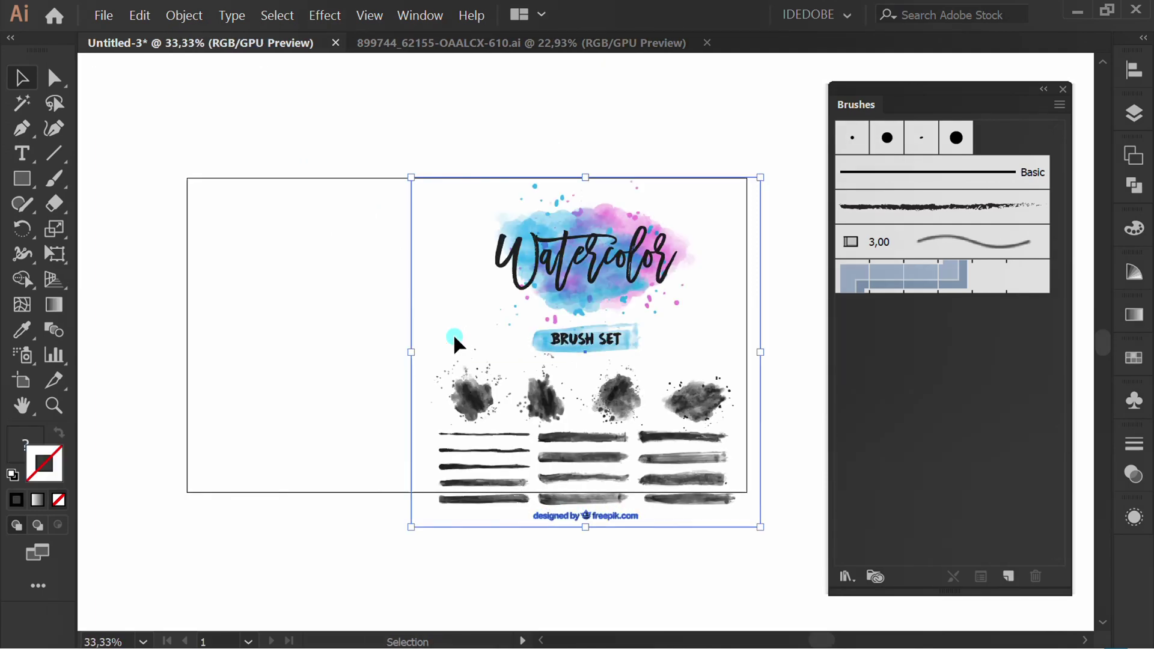
Step: Move the pasted artwork just right of the artboard and center the view on it
key(space)
drag(340, 356, 119, 348)
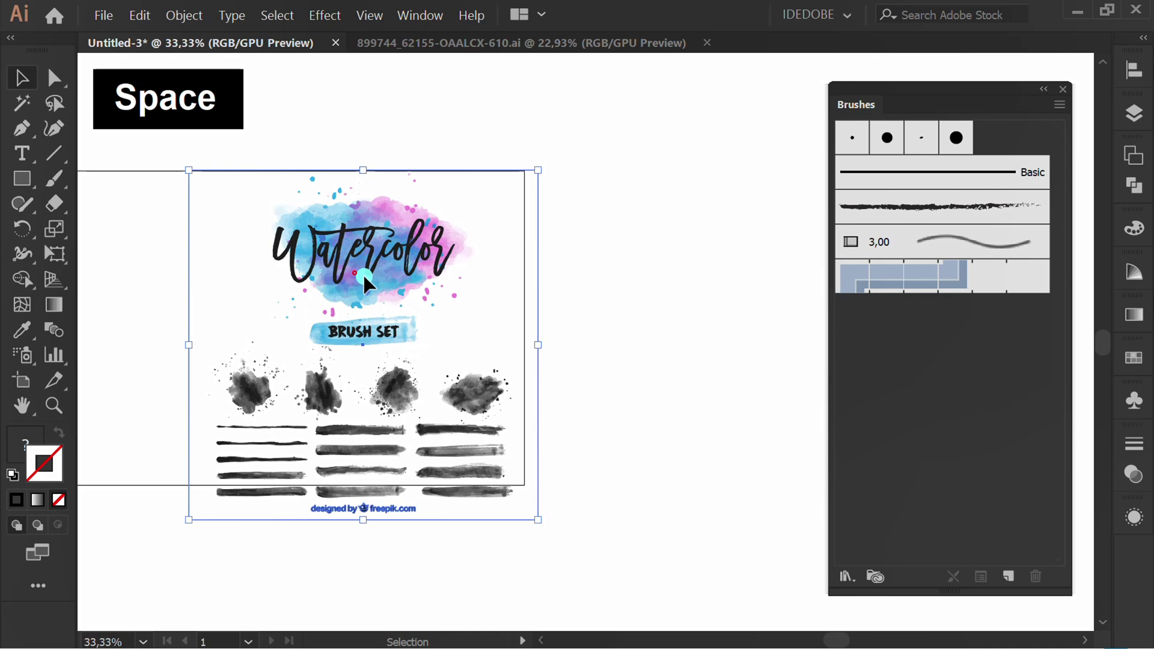
drag(355, 272, 700, 269)
click(325, 315)
key(space)
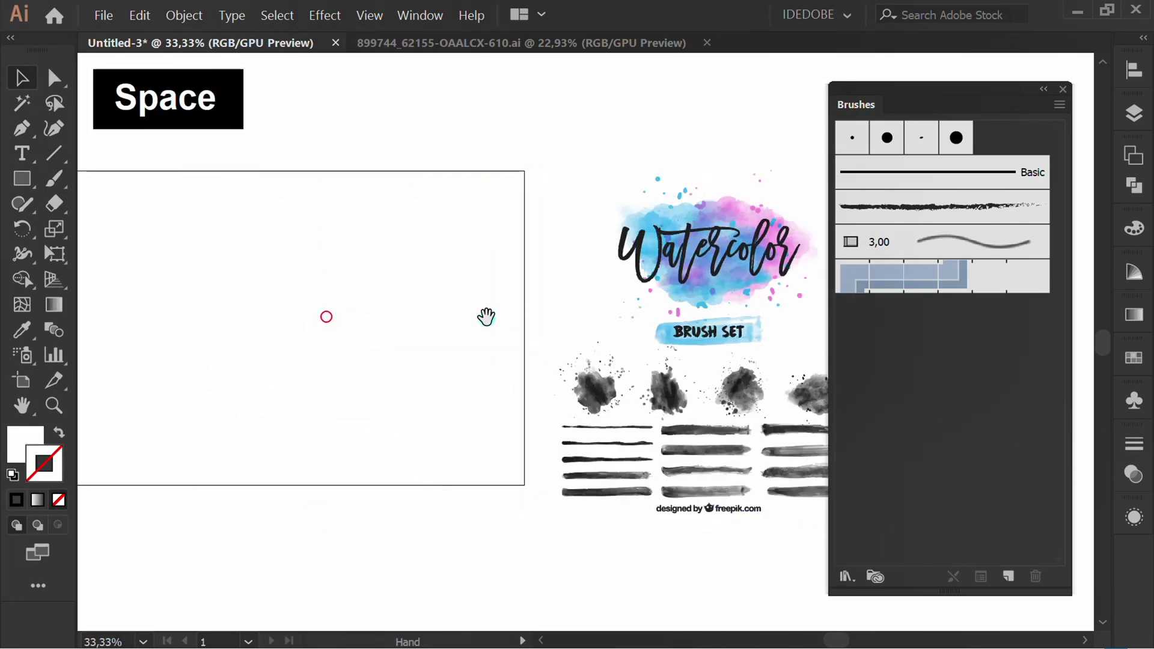
drag(487, 317, 214, 299)
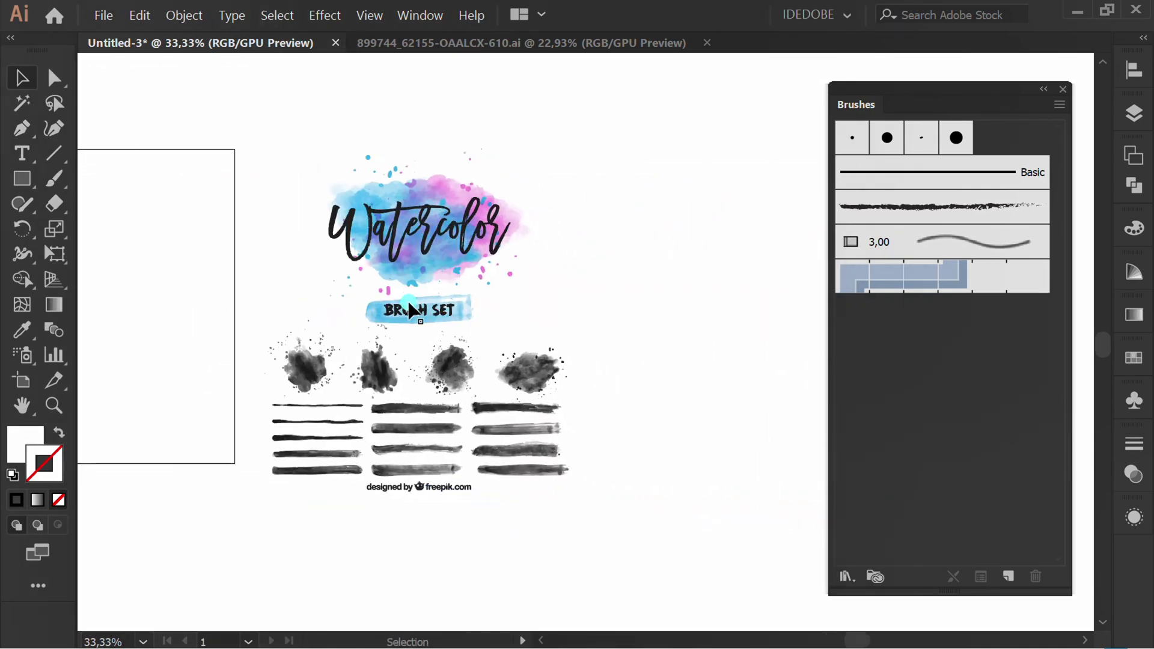
Step: Release the clipping mask on the pasted watercolor brush set artwork
drag(506, 282, 333, 440)
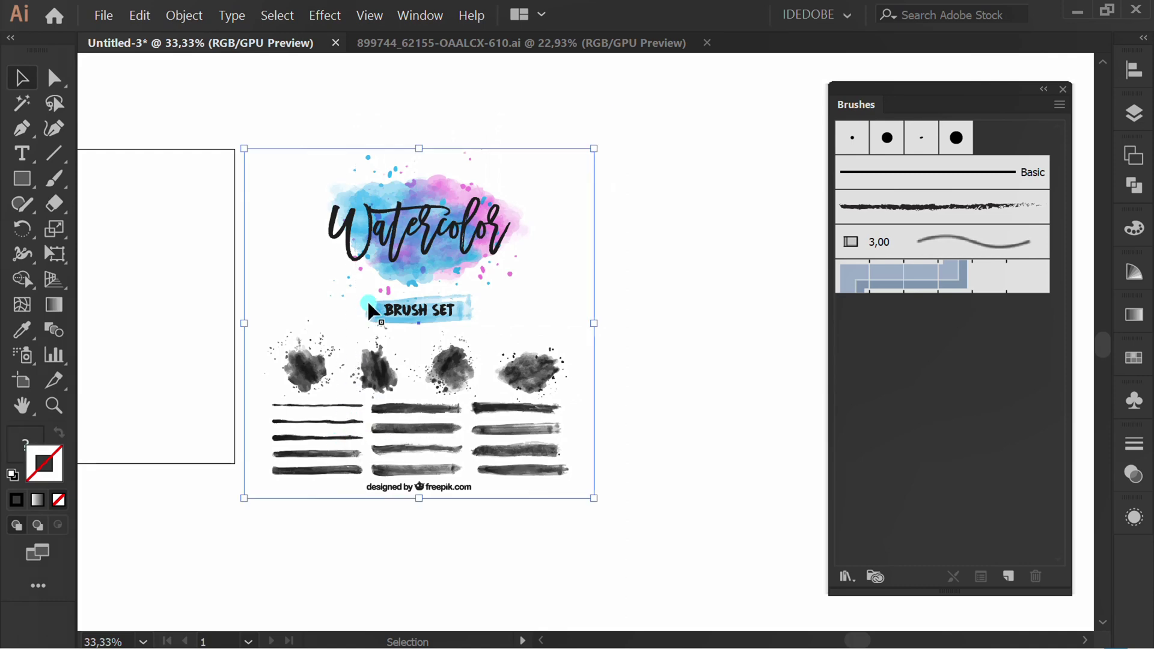
right_click(305, 204)
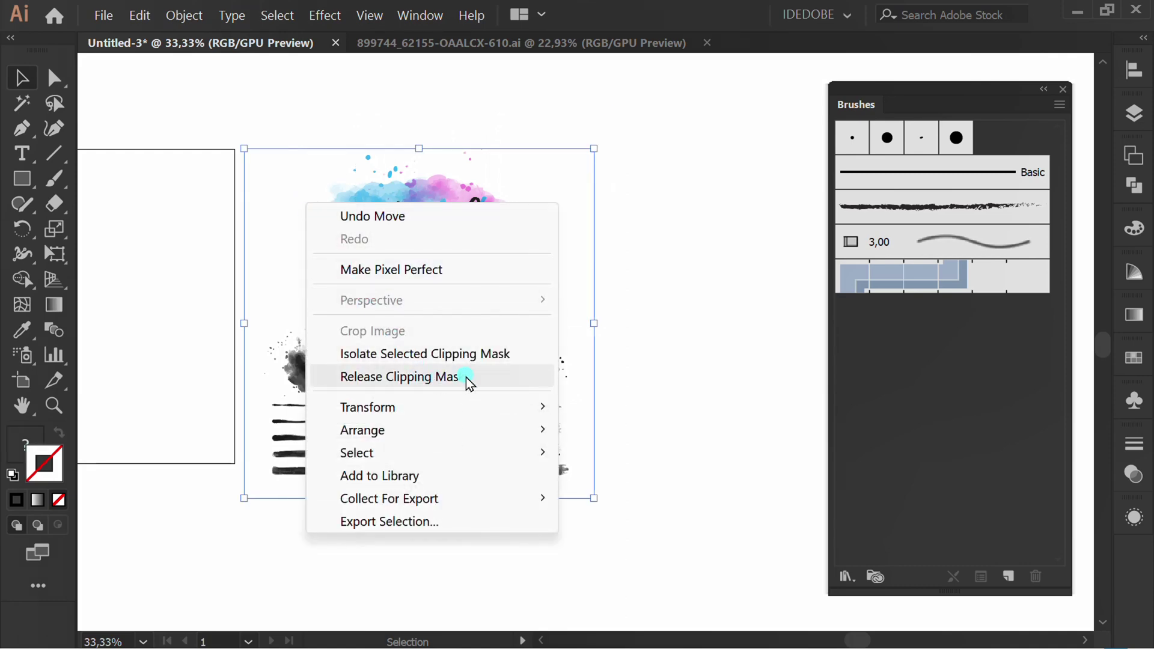
click(488, 380)
click(447, 540)
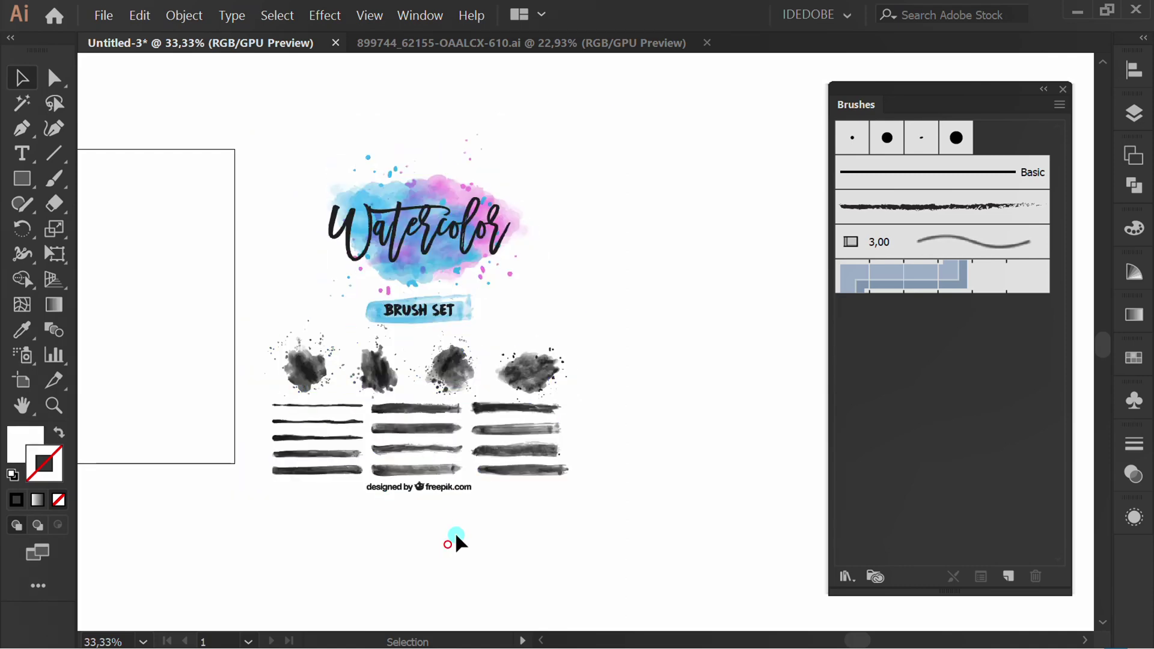
Step: Ungroup the four splash blots
click(517, 379)
right_click(516, 372)
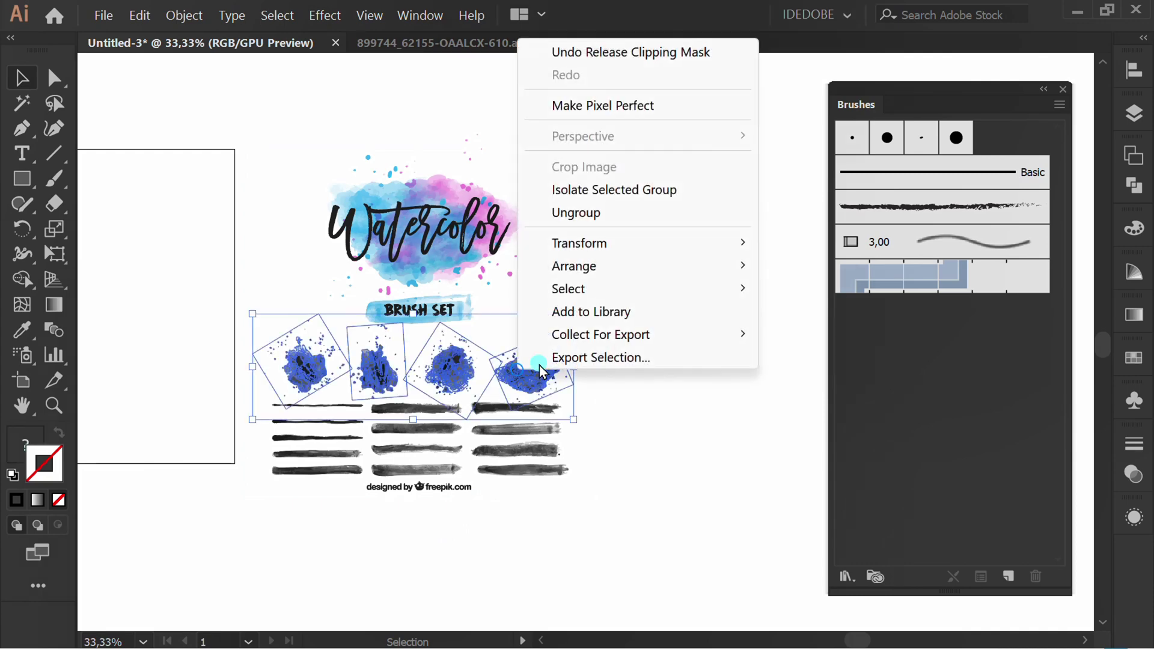
click(602, 213)
click(536, 557)
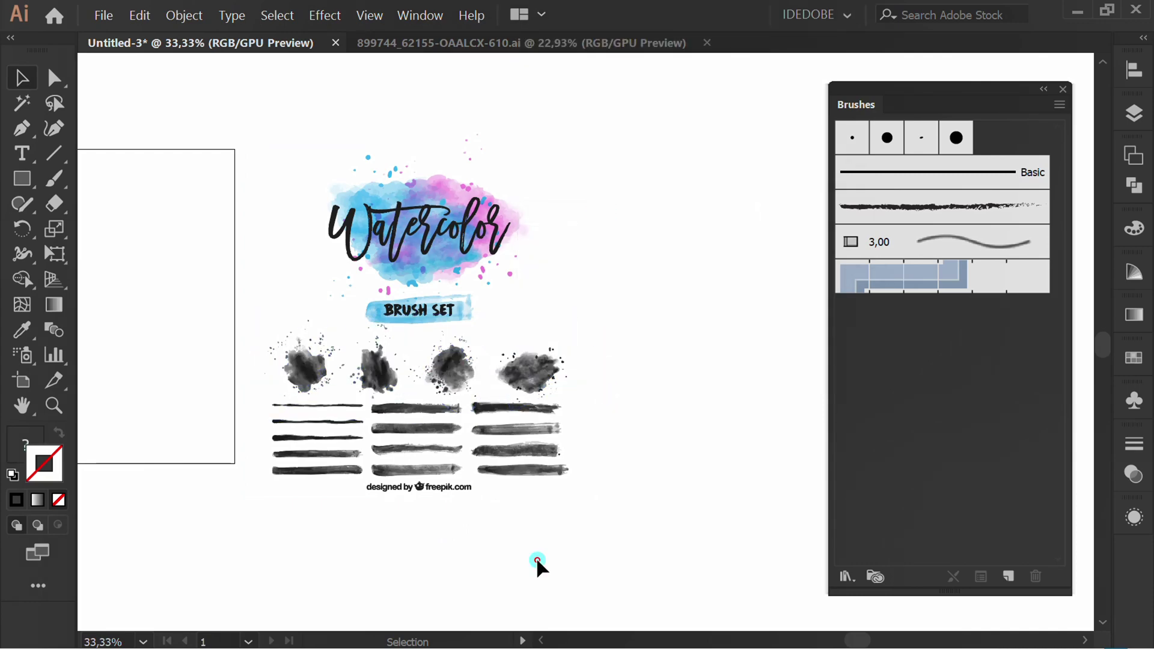
Step: Ungroup the brush stroke groups, the right column, and its lower three strokes
click(521, 431)
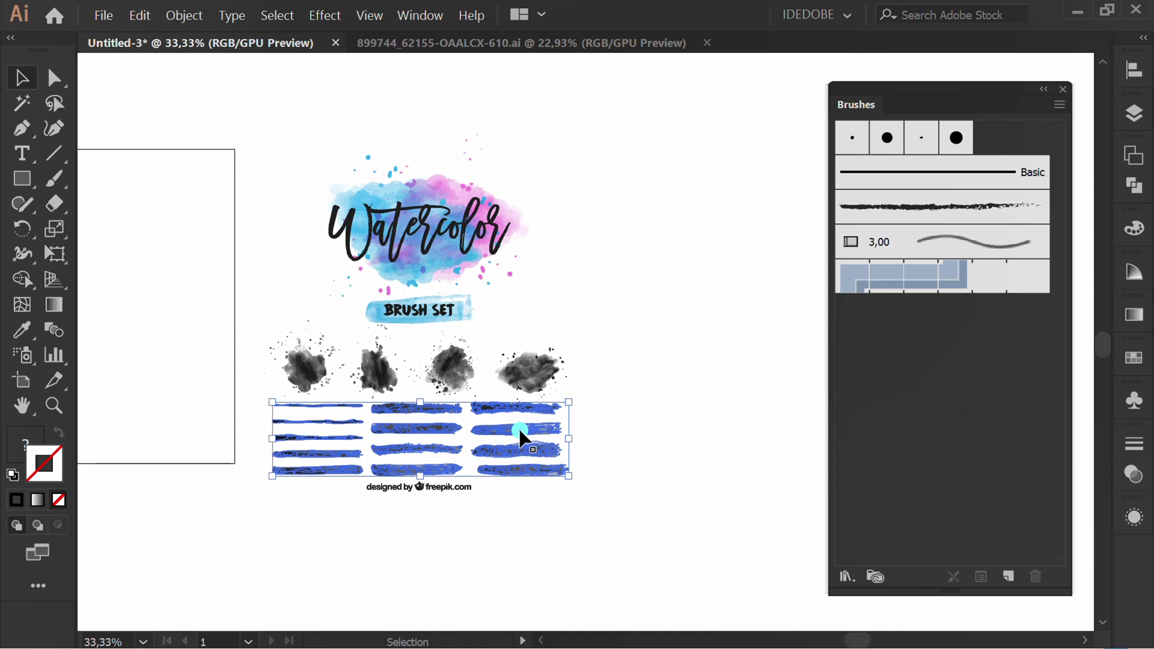
right_click(520, 432)
click(603, 268)
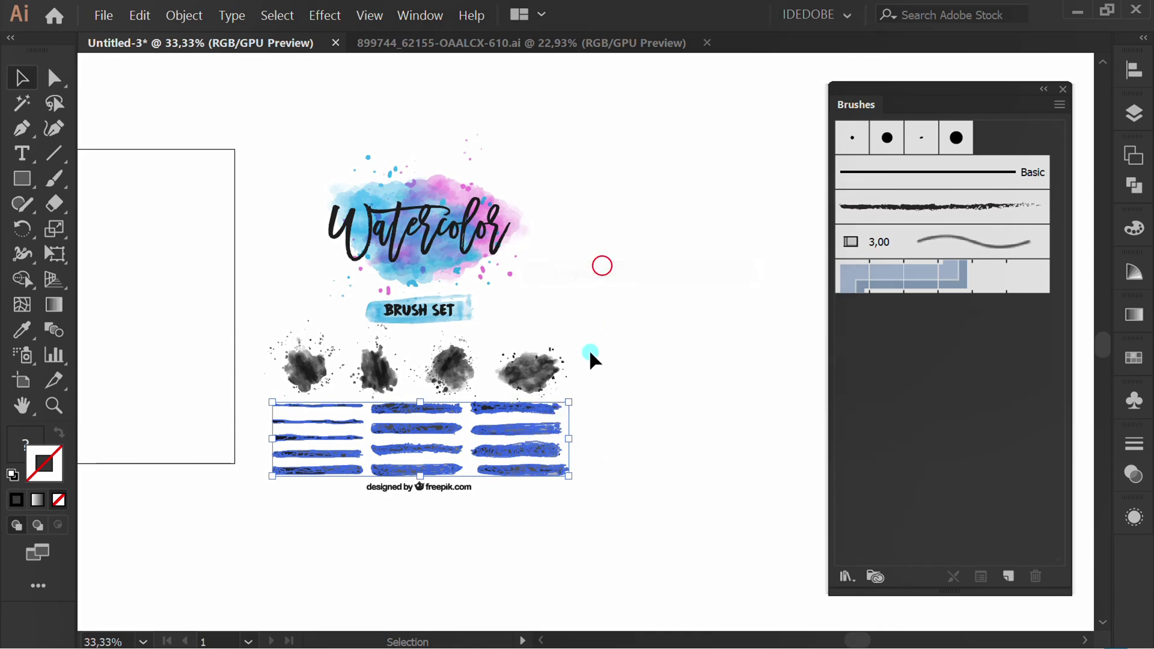
click(542, 518)
click(517, 430)
right_click(517, 430)
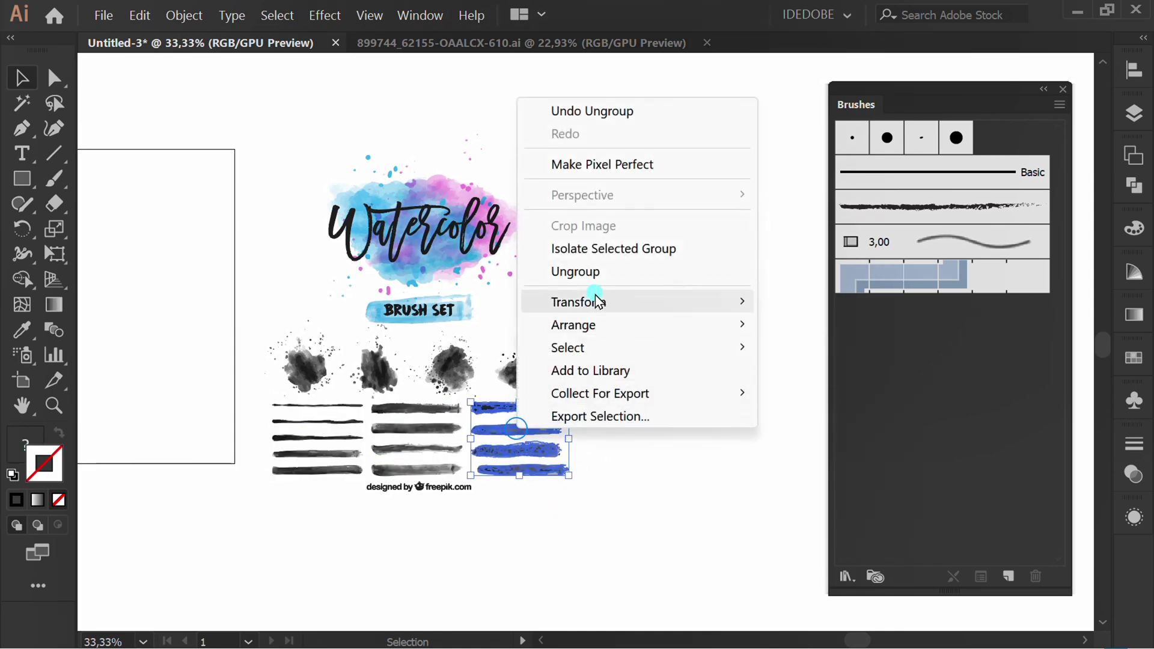
click(601, 272)
click(512, 541)
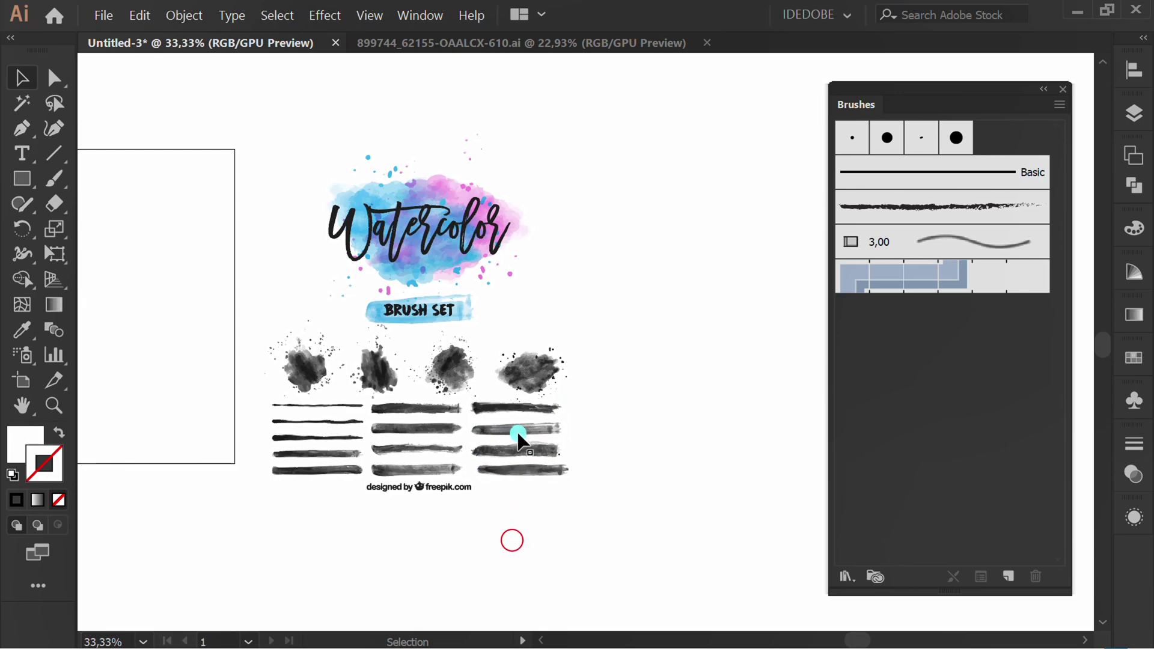
click(518, 433)
right_click(518, 433)
click(599, 277)
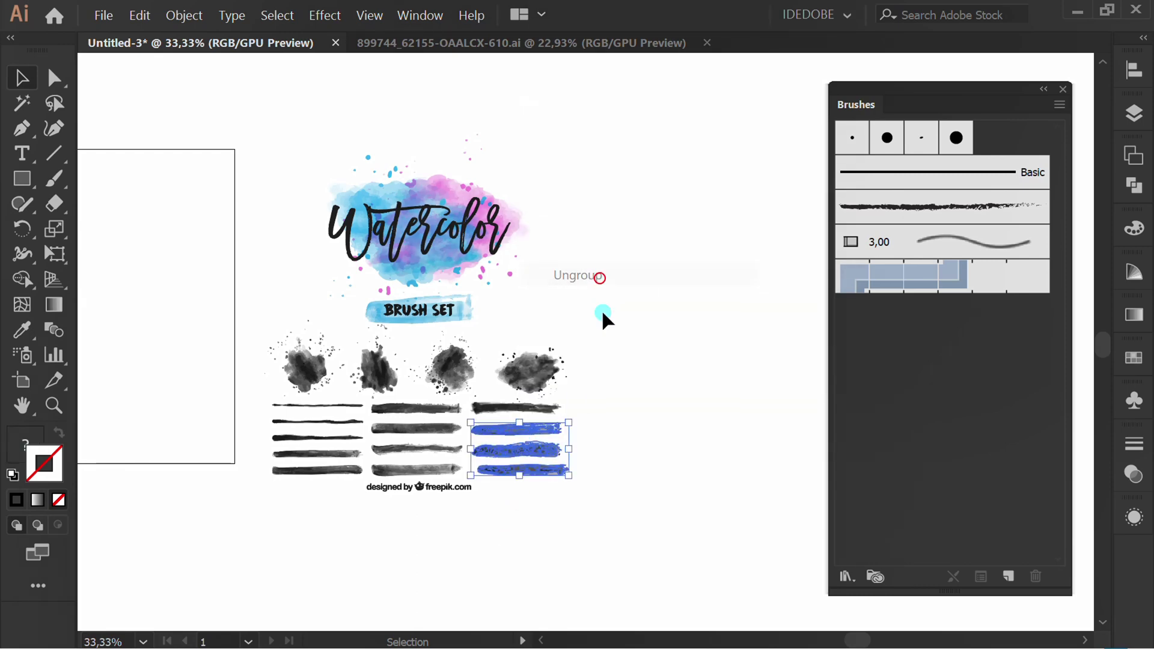
Step: Make the first ink blob a scatter brush with Tints colorization
click(520, 521)
scroll(340, 435, up, 1)
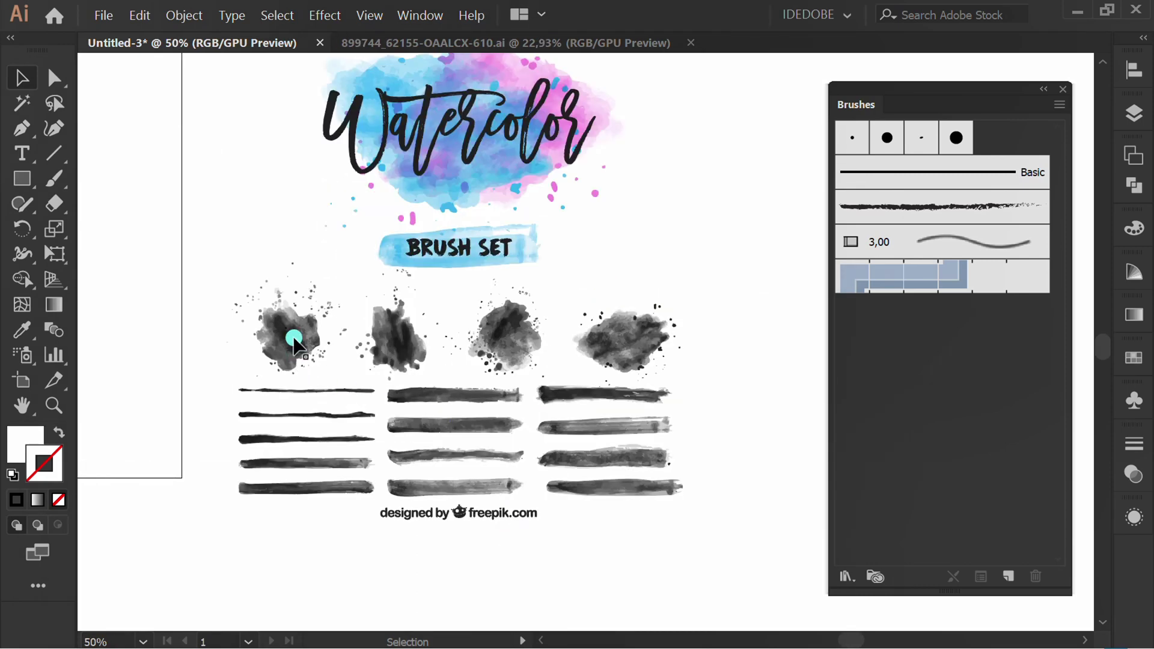
mouse_move(281, 336)
mouse_down()
mouse_move(625, 394)
mouse_move(917, 253)
mouse_up()
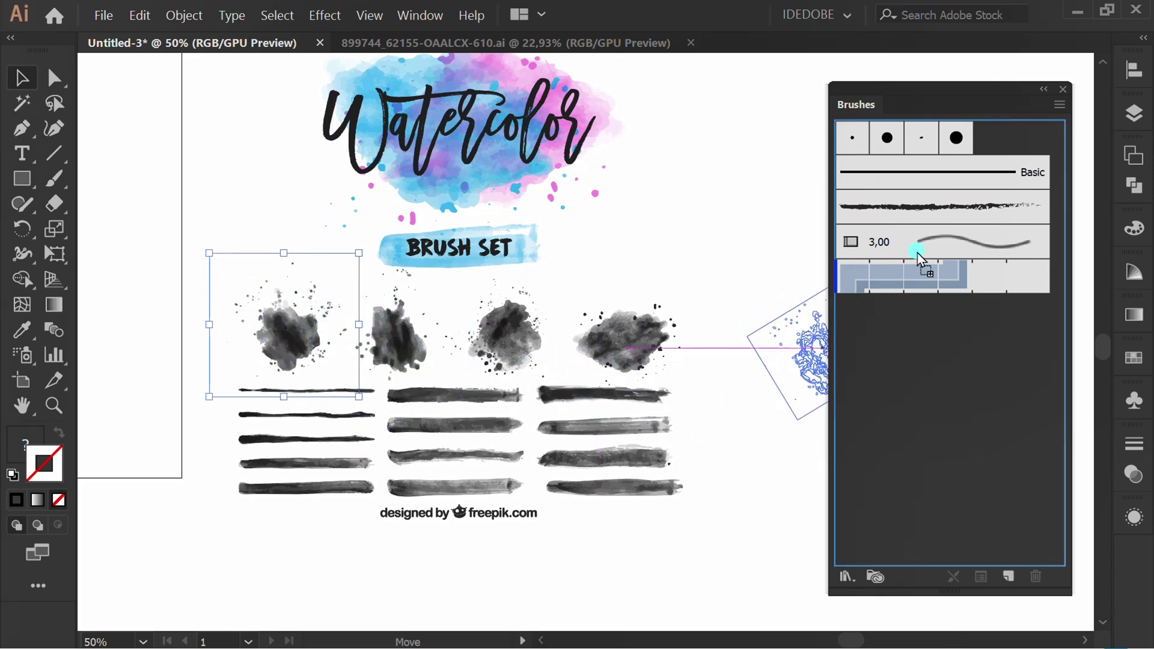
drag(970, 144, 973, 143)
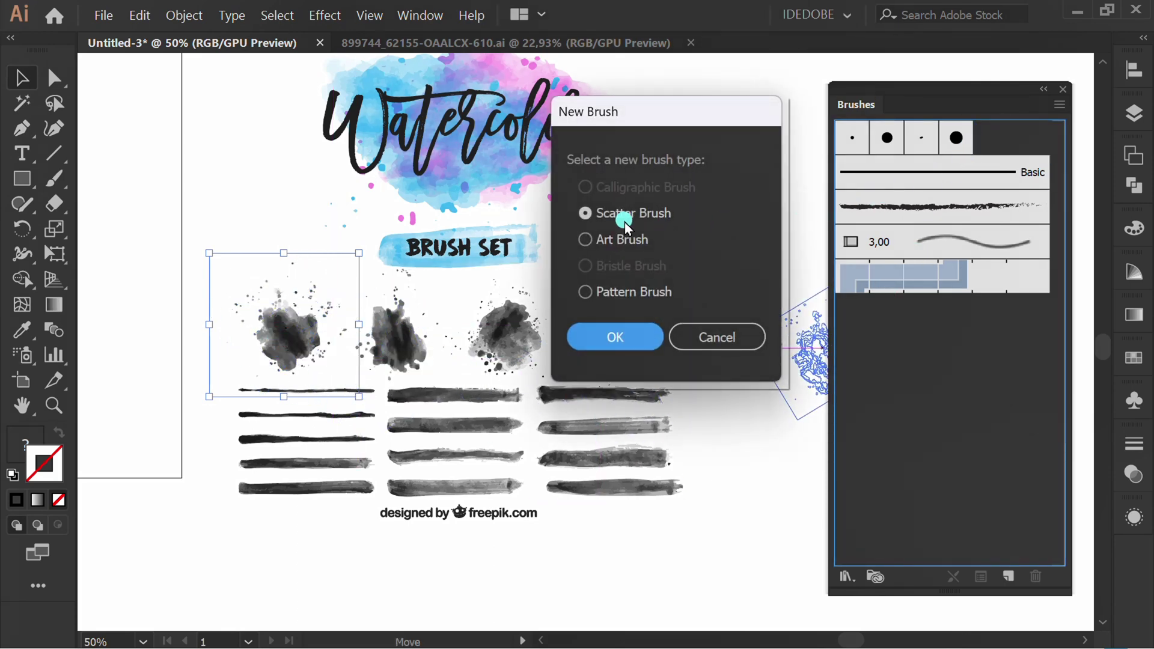
click(606, 336)
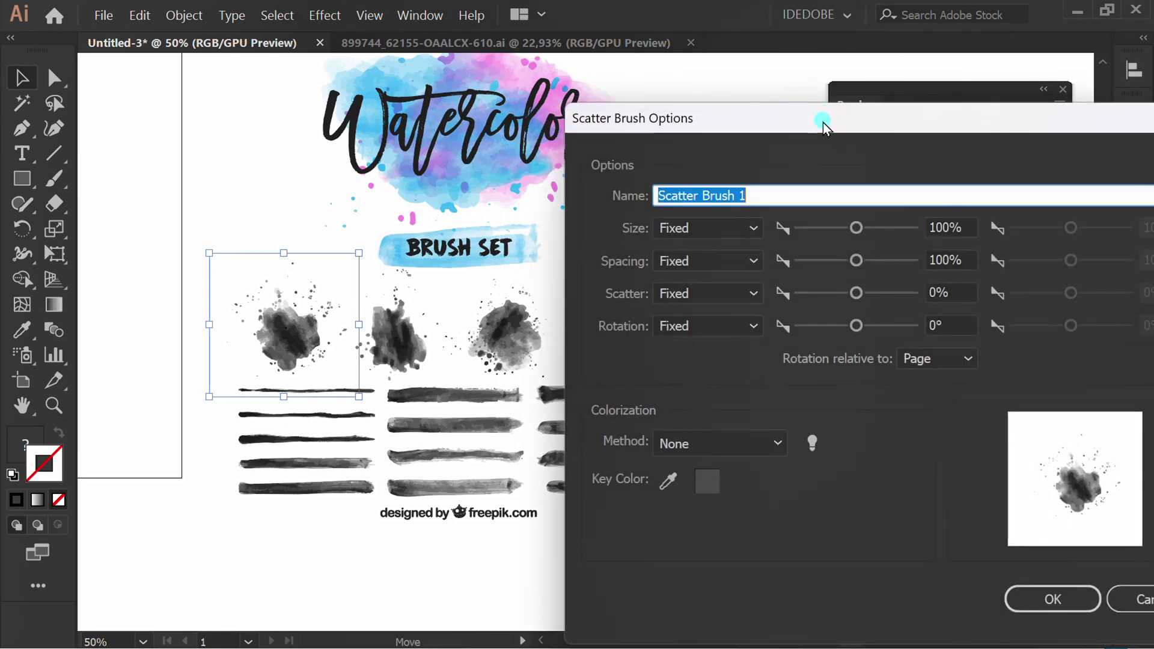
drag(825, 126, 463, 59)
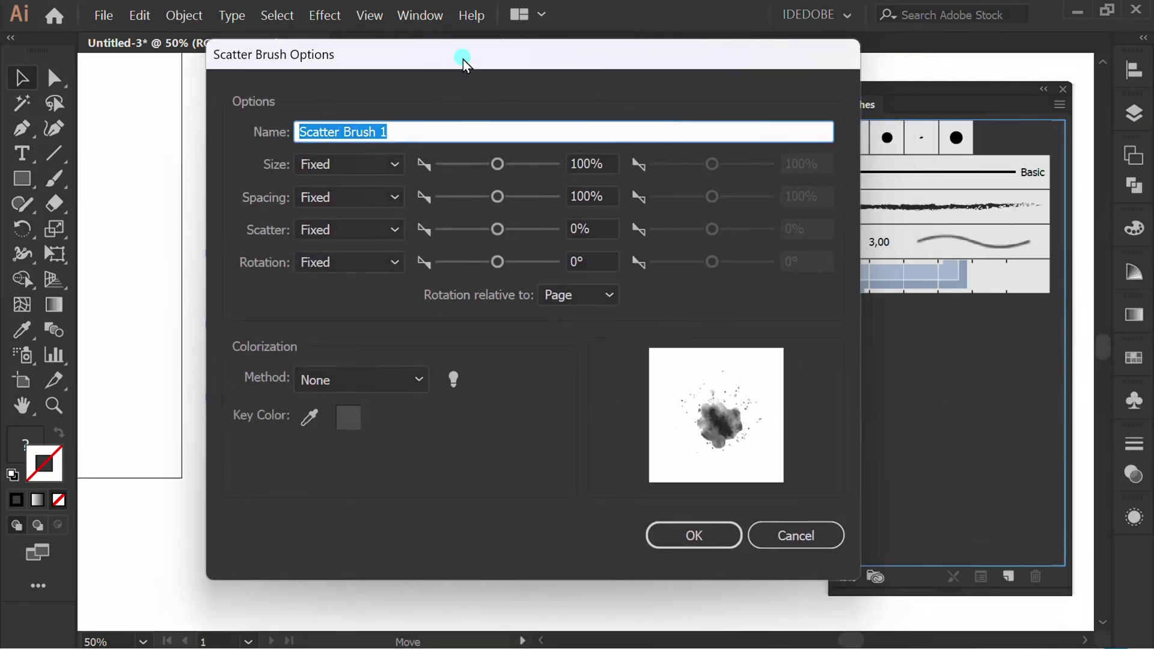
click(400, 379)
click(335, 428)
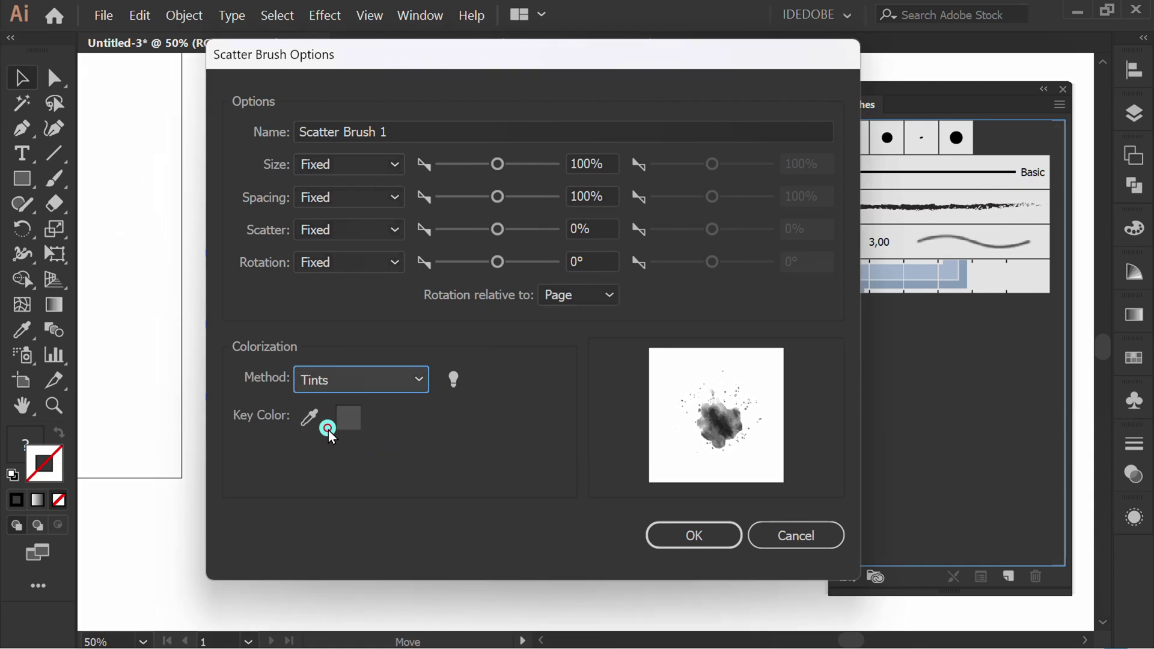
click(708, 538)
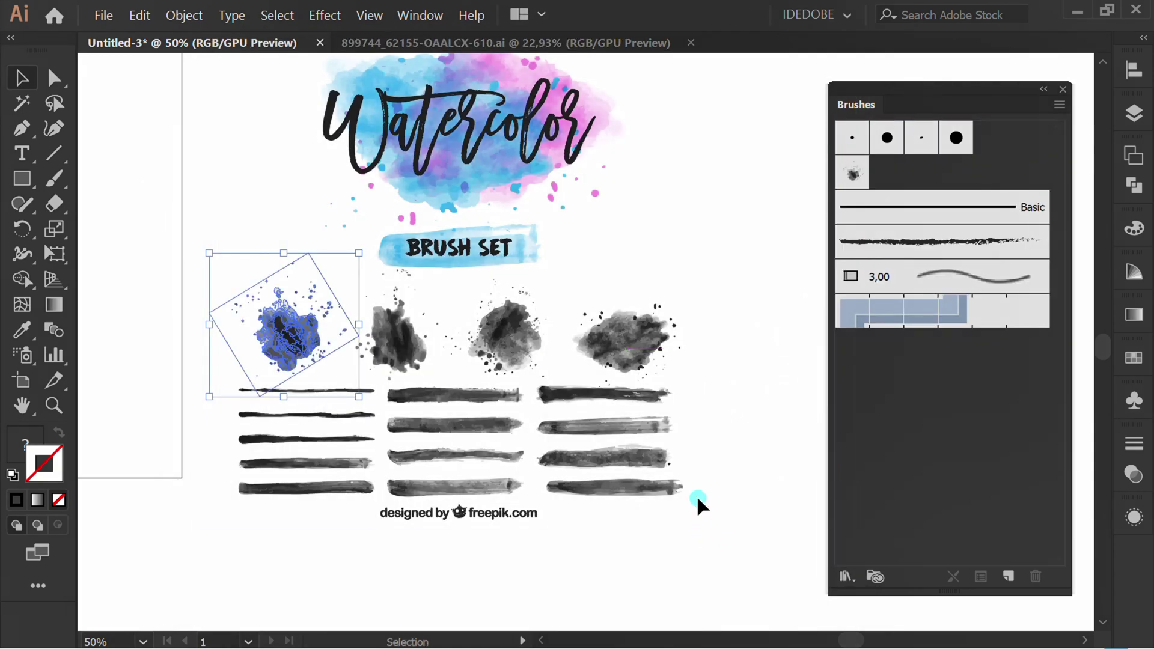
click(397, 337)
Step: Turn the second ink blob into a Tints-colorized scatter brush
mouse_move(393, 336)
mouse_down()
mouse_move(836, 216)
mouse_move(881, 171)
mouse_up()
click(627, 212)
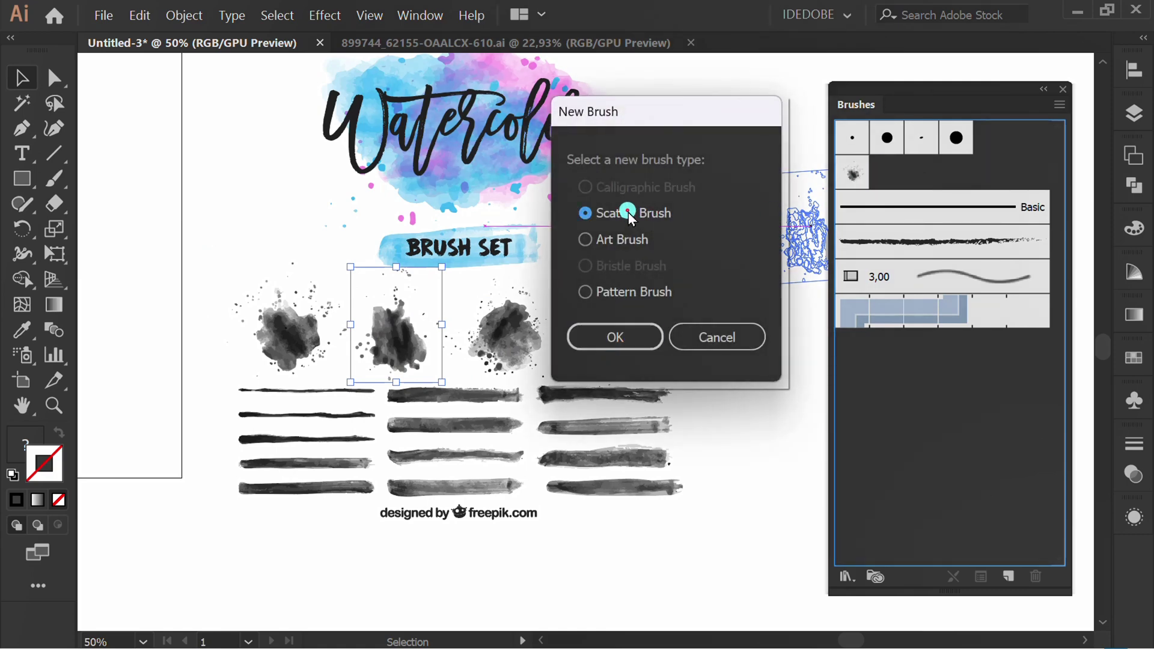
click(607, 337)
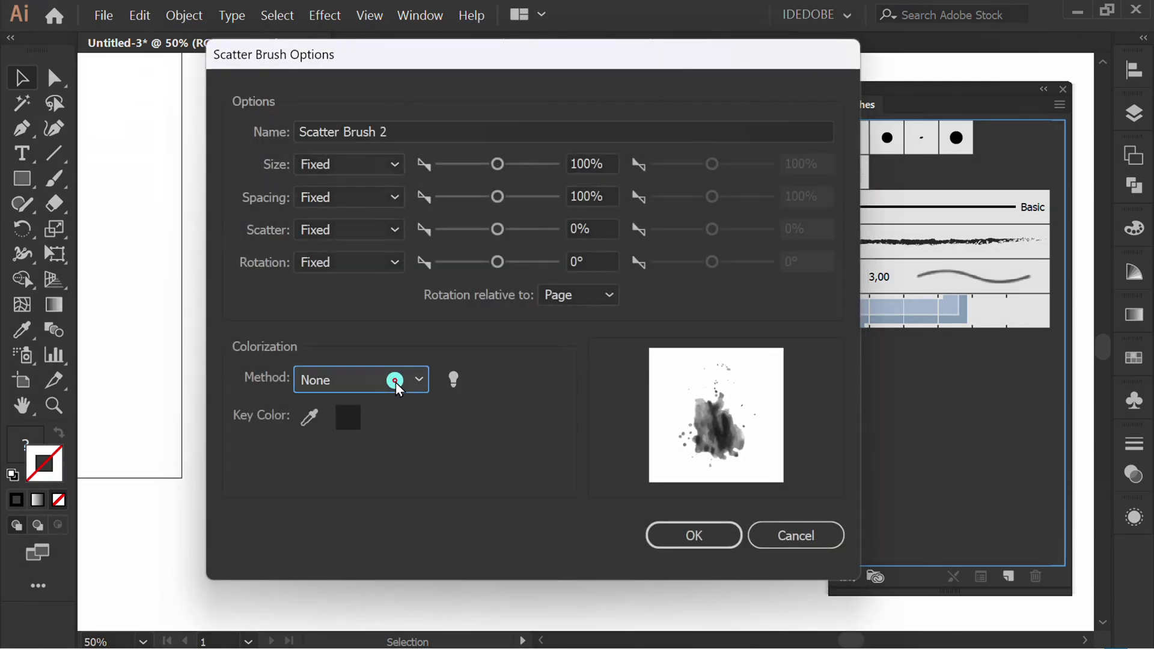
click(395, 380)
click(370, 429)
click(691, 535)
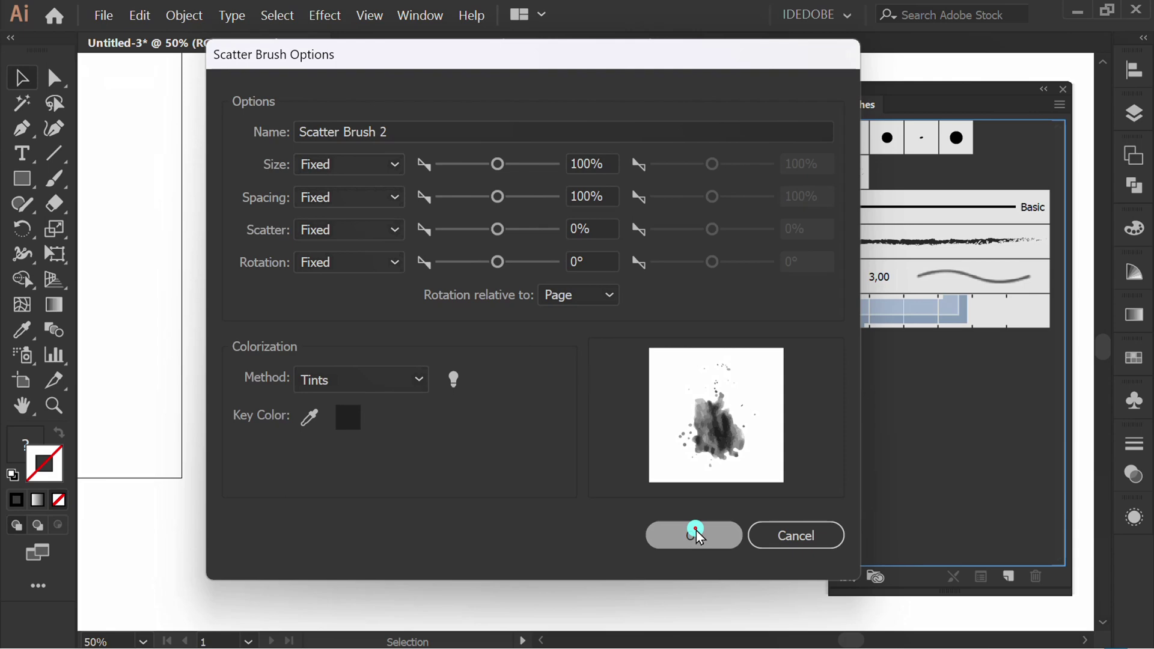
Step: Turn the third and fourth ink blobs into Tints-colorized scatter brushes
mouse_move(501, 348)
mouse_down()
mouse_move(787, 289)
mouse_move(912, 162)
mouse_move(895, 204)
mouse_up()
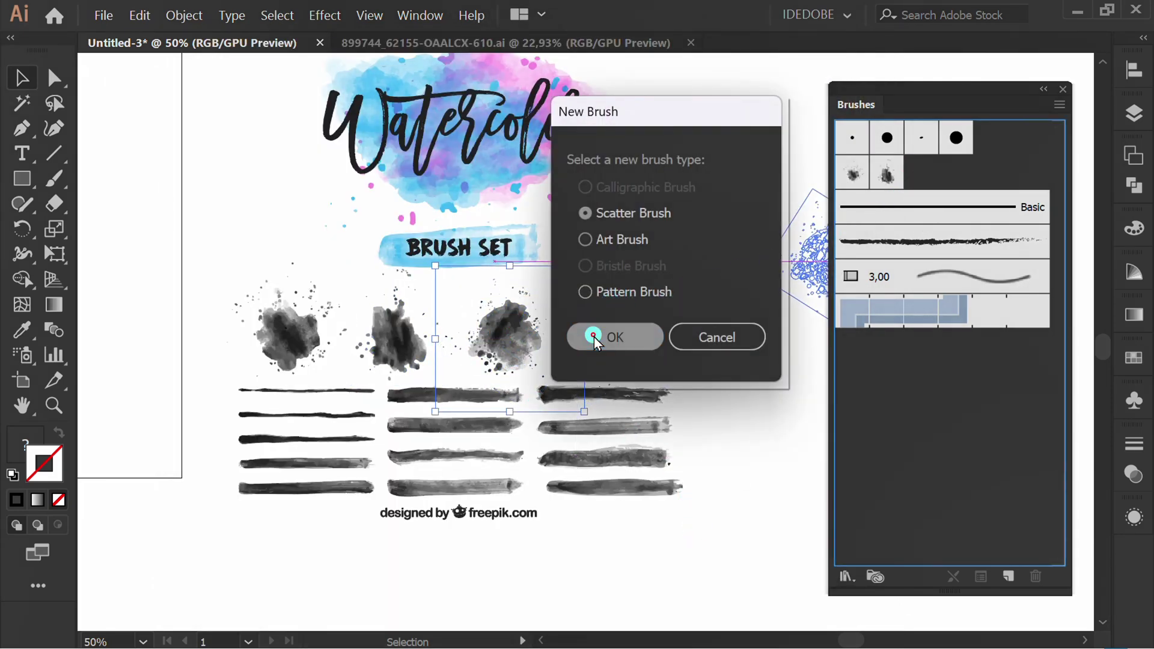
click(594, 337)
click(380, 378)
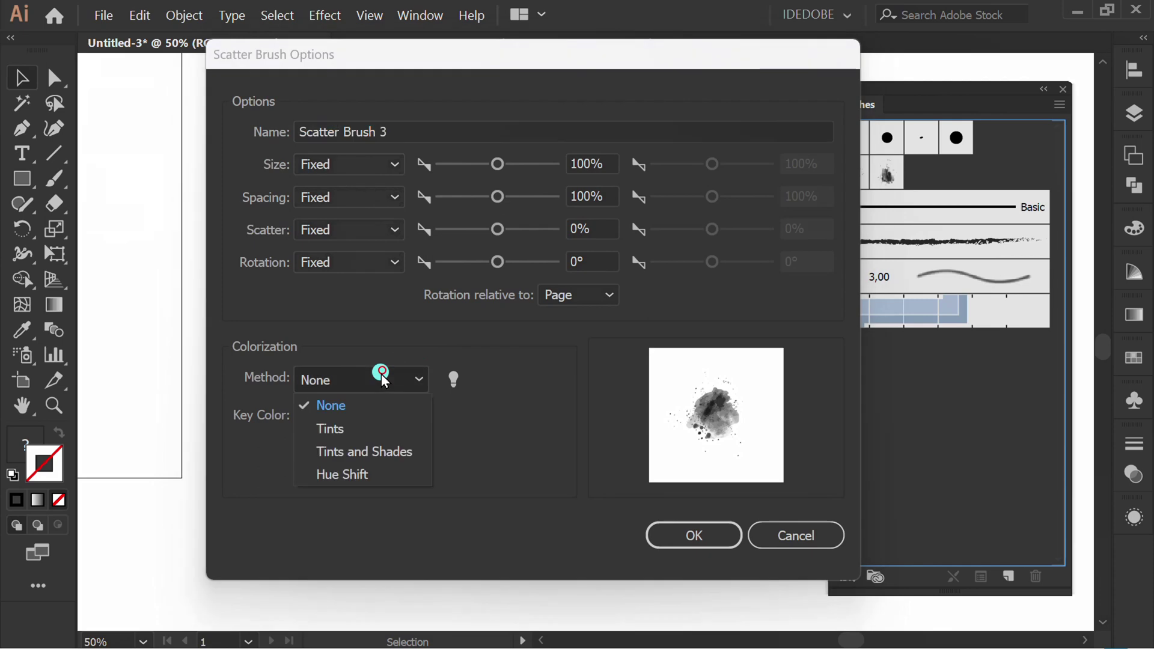
click(360, 428)
click(694, 533)
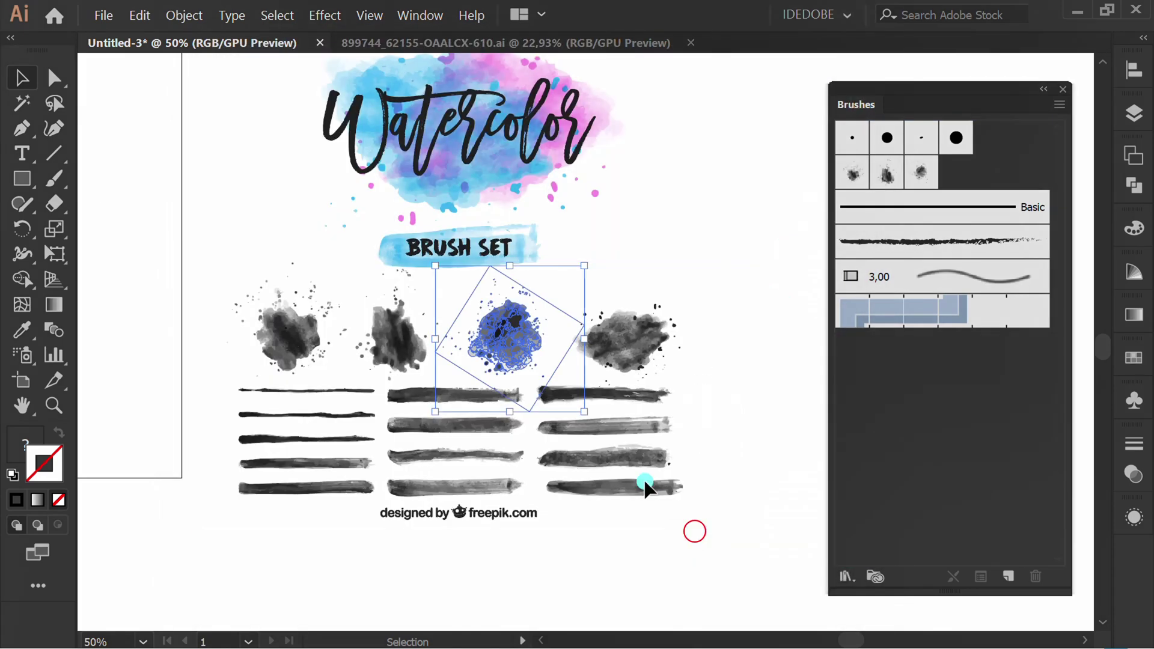
mouse_move(614, 342)
mouse_down()
mouse_move(941, 198)
mouse_move(945, 180)
mouse_up()
click(611, 339)
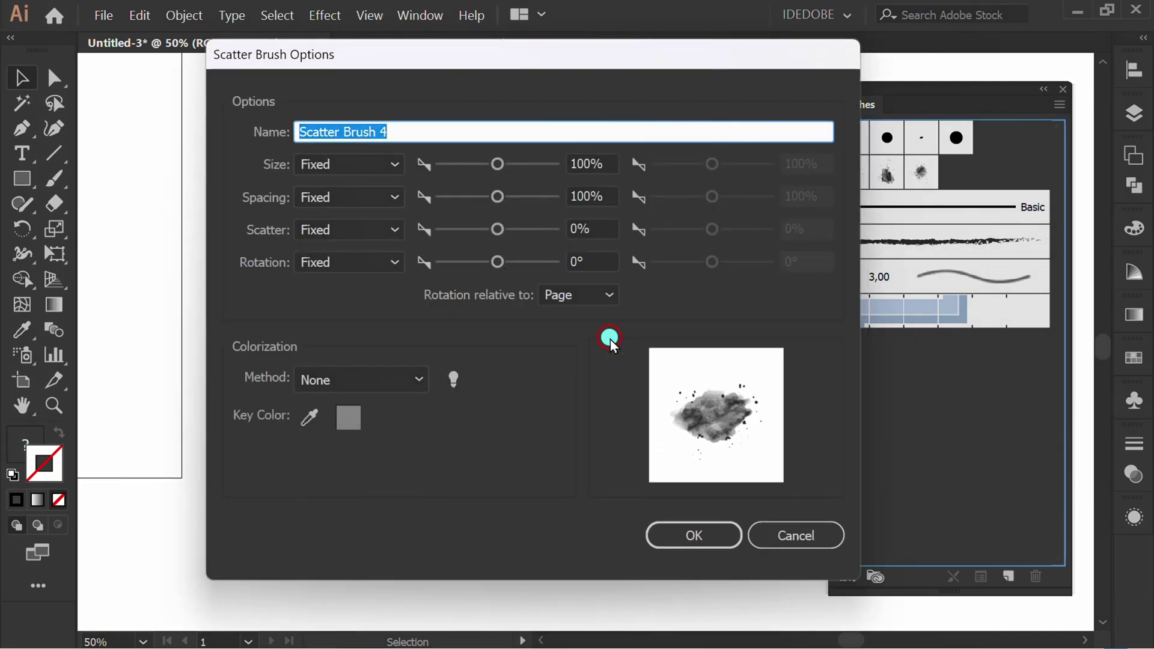
click(373, 378)
click(381, 430)
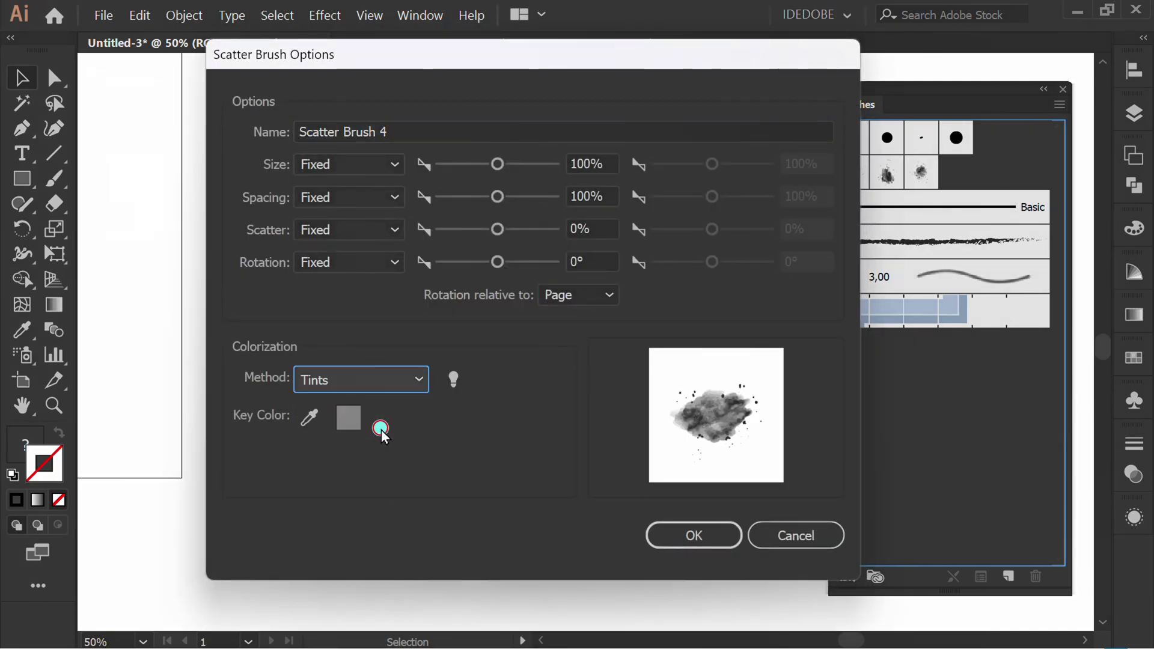
click(690, 533)
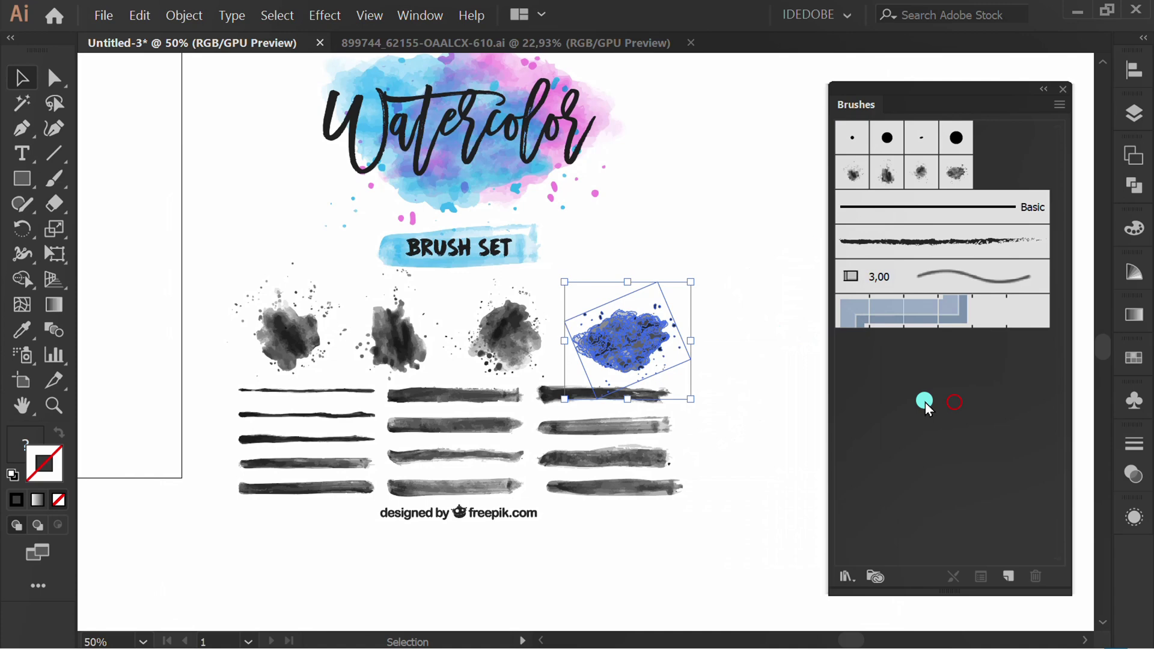
click(712, 503)
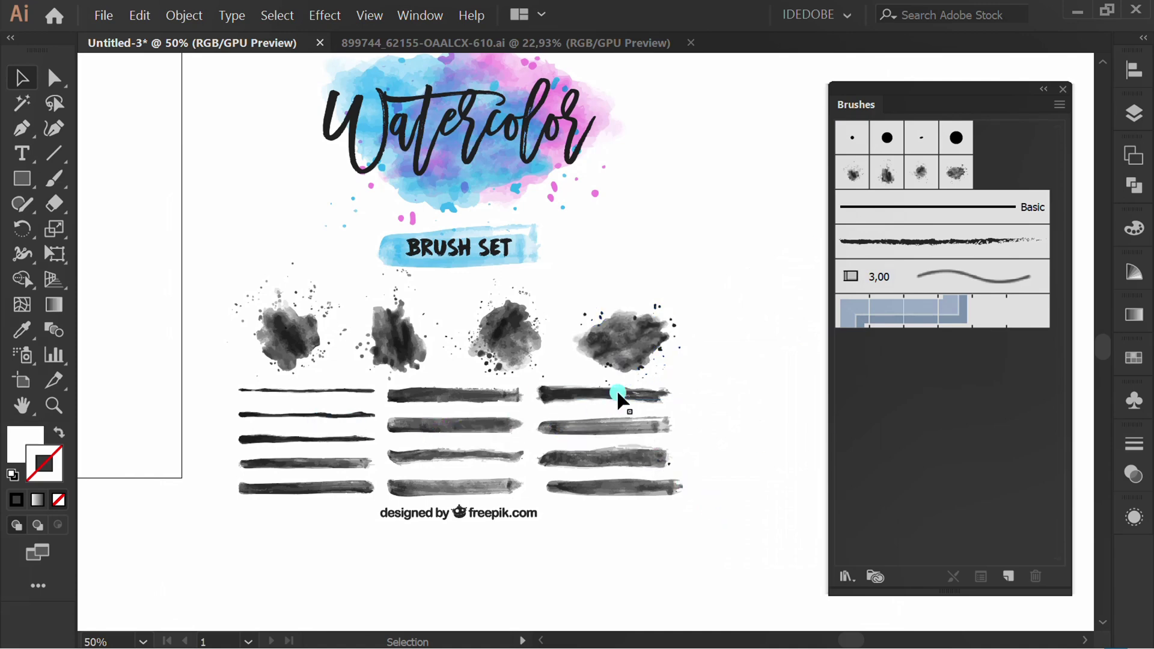
Step: Make the top-right watercolor stroke an art brush colorized with Tints
drag(620, 395, 892, 404)
drag(932, 360, 932, 360)
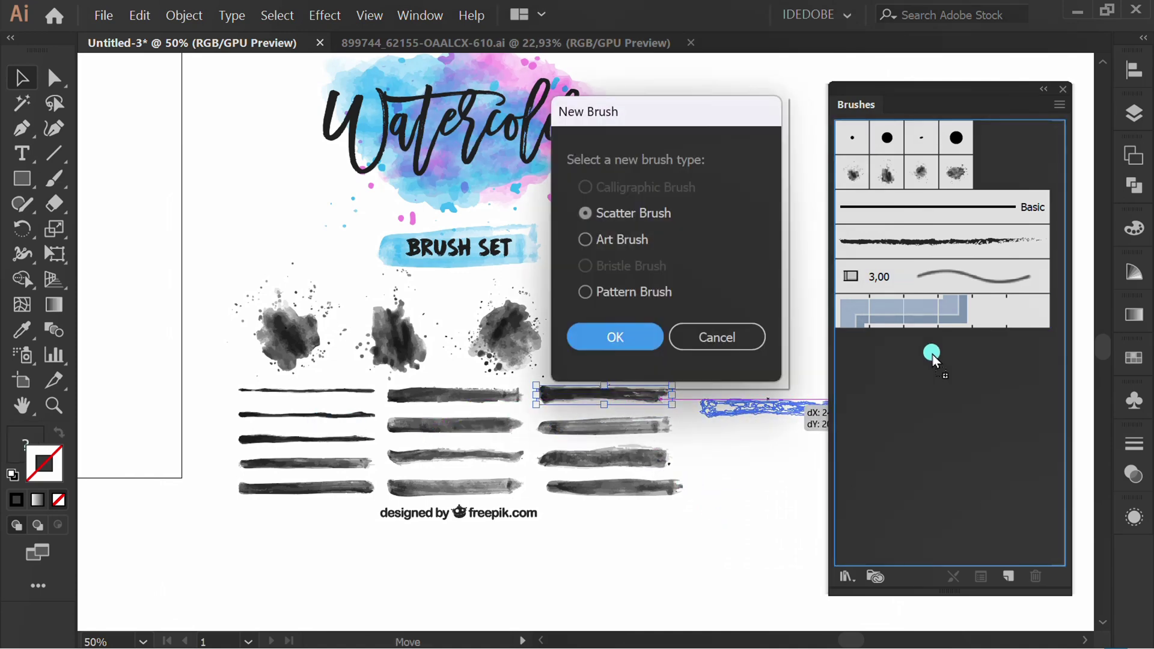
click(582, 240)
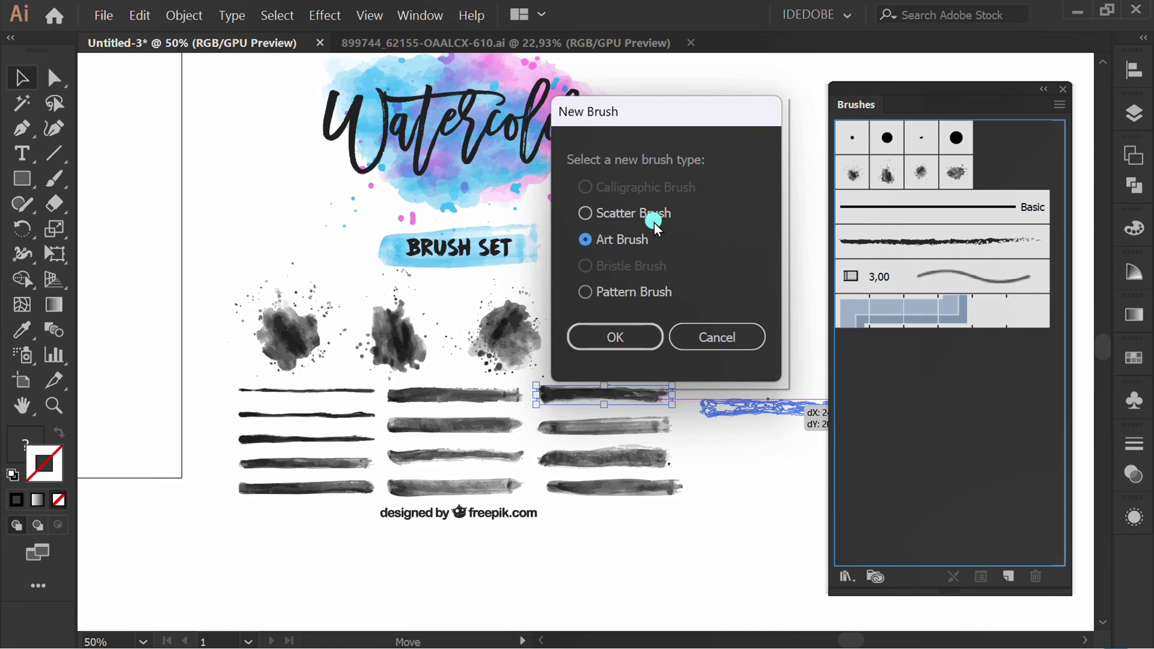
click(625, 337)
mouse_move(641, 60)
mouse_down()
mouse_move(627, 10)
mouse_move(634, 24)
mouse_up()
click(802, 418)
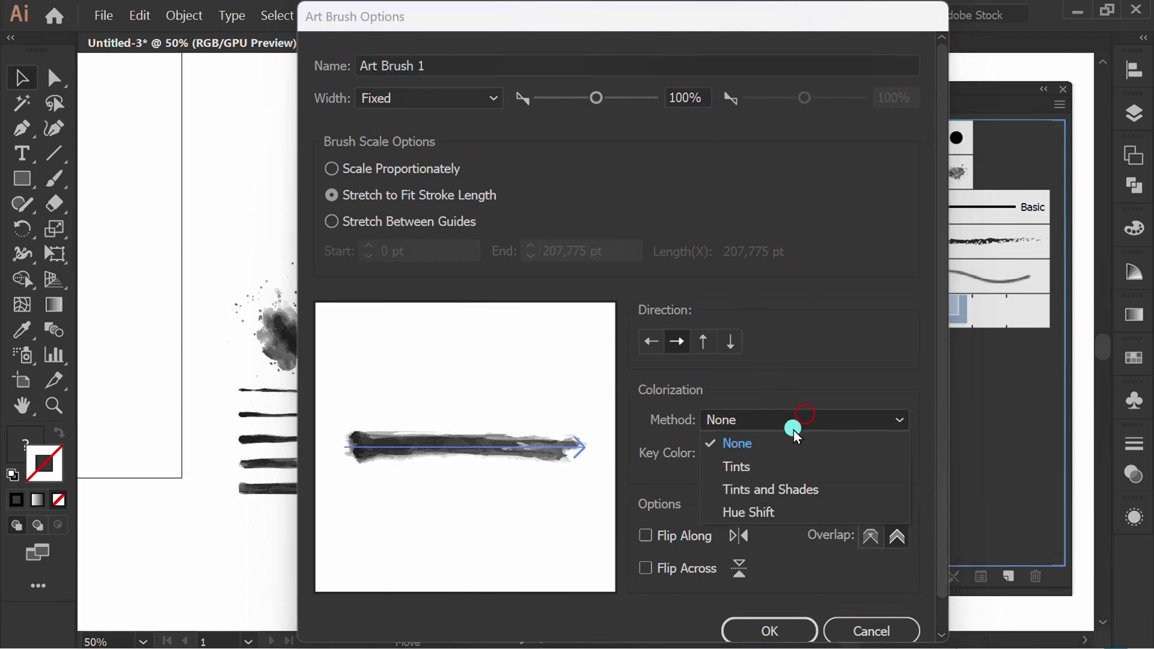
click(737, 466)
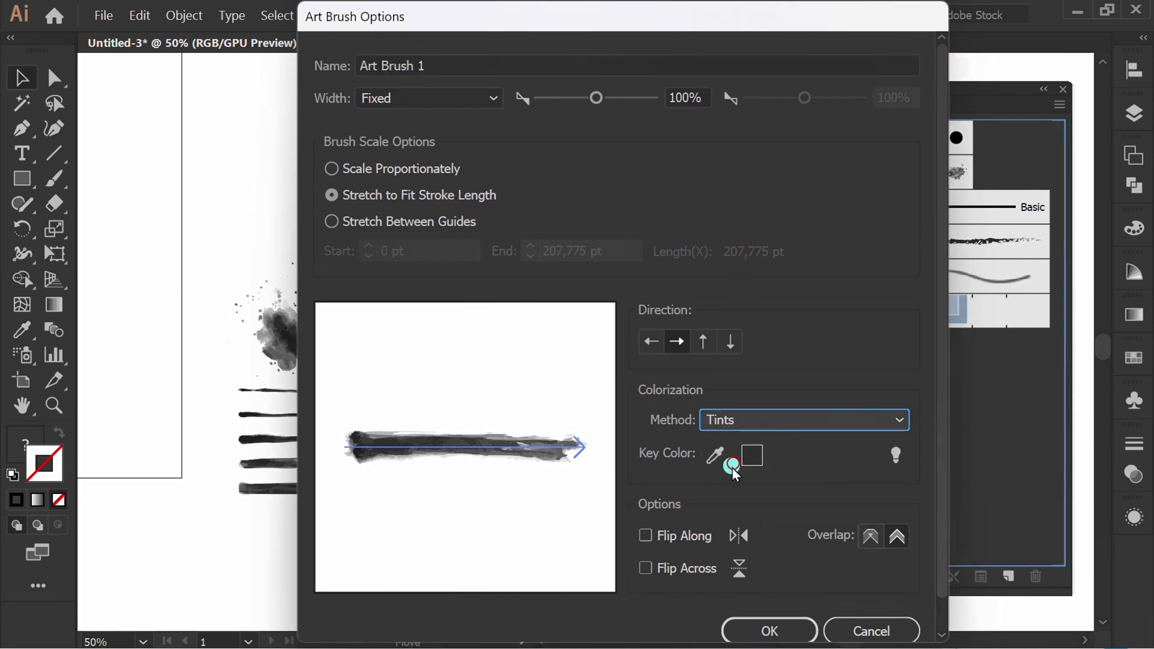
click(772, 631)
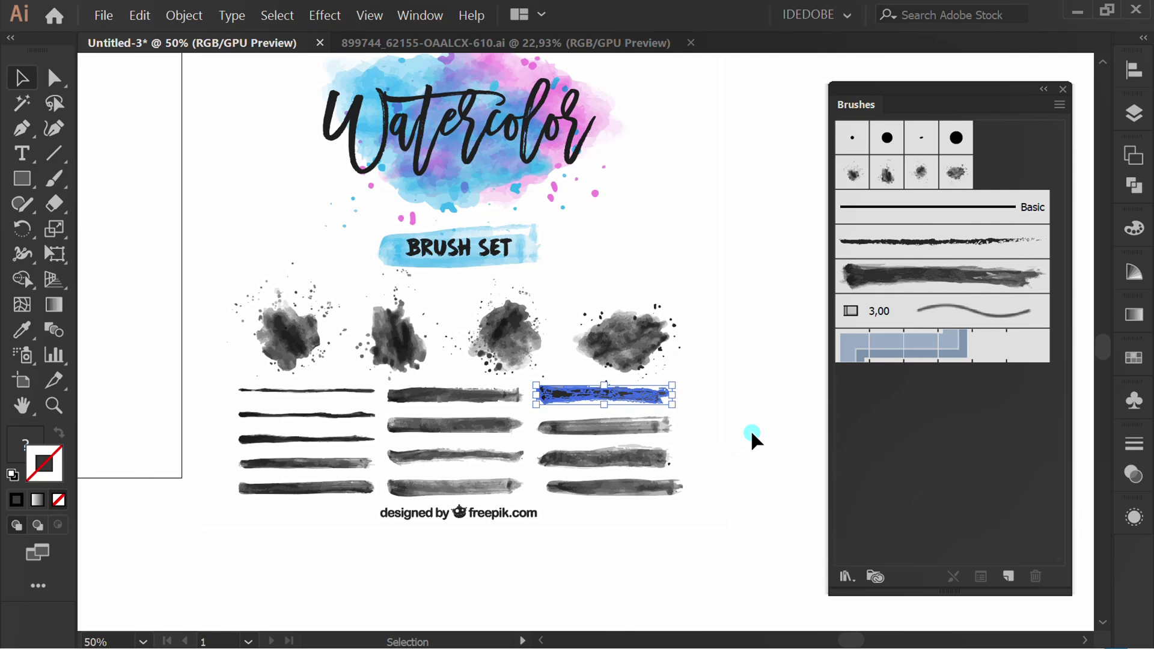
Step: Turn the next right stroke into another Tints-colorized art brush
mouse_move(605, 425)
mouse_down()
mouse_move(788, 417)
mouse_move(911, 341)
mouse_move(912, 371)
mouse_up()
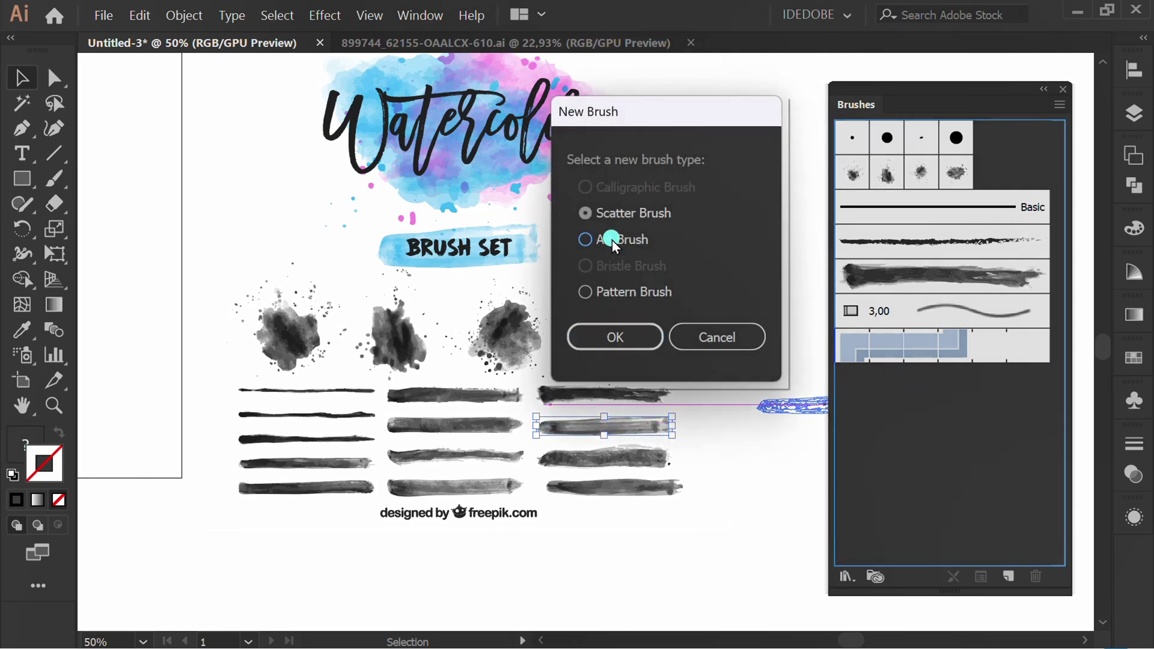
click(611, 336)
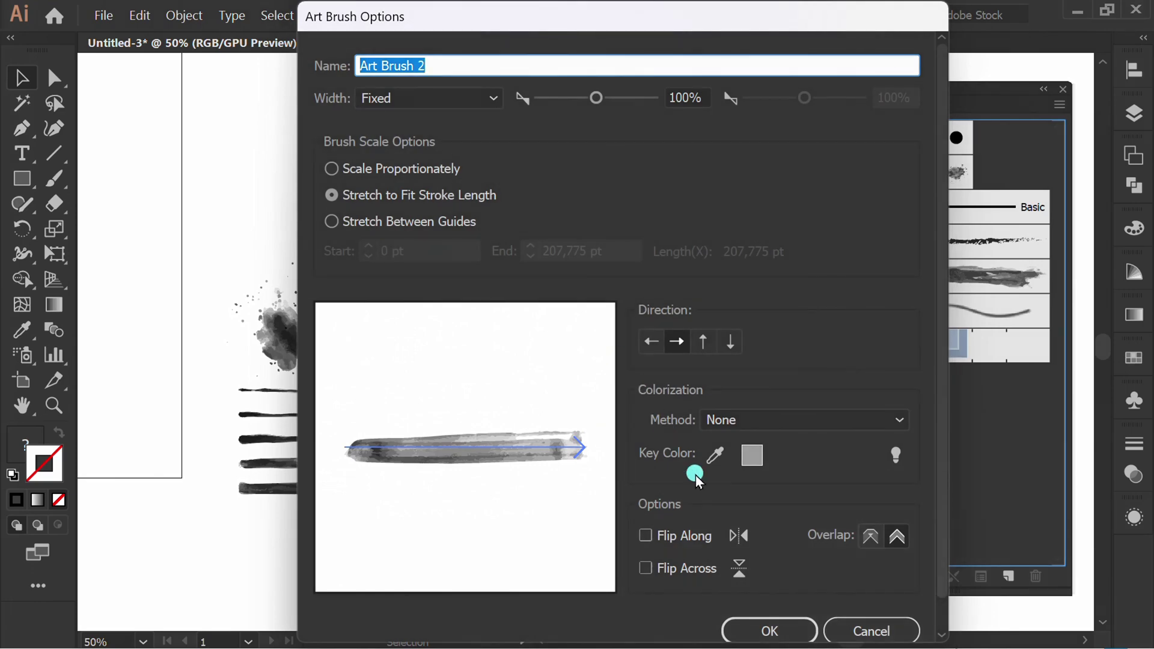
click(825, 420)
click(785, 460)
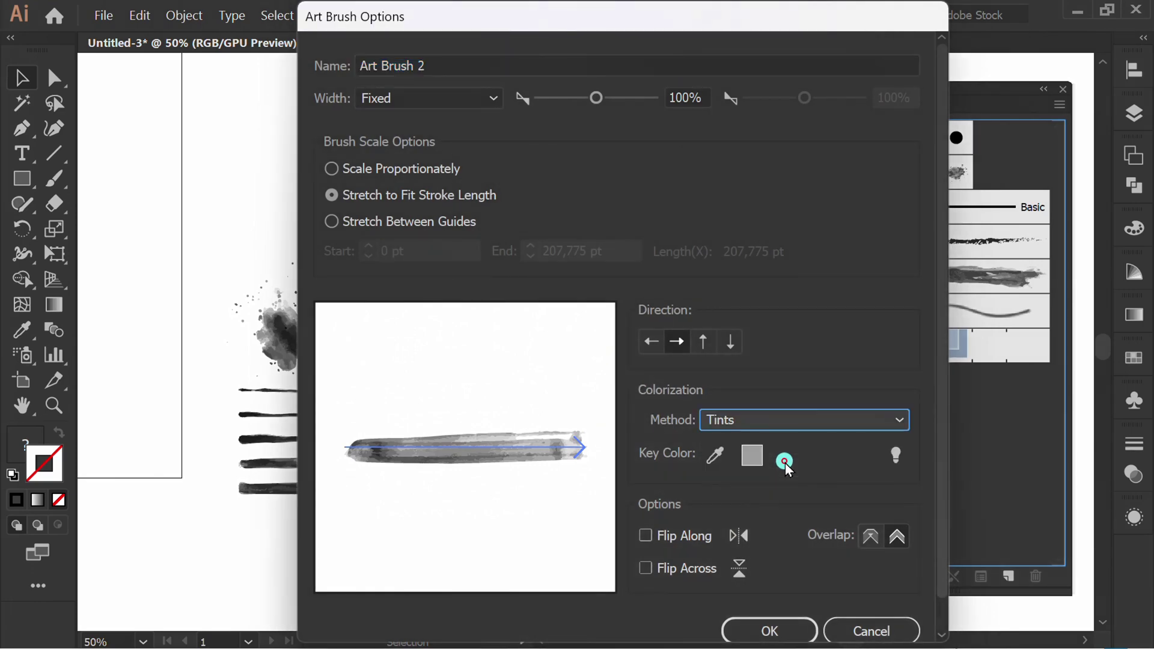
click(771, 628)
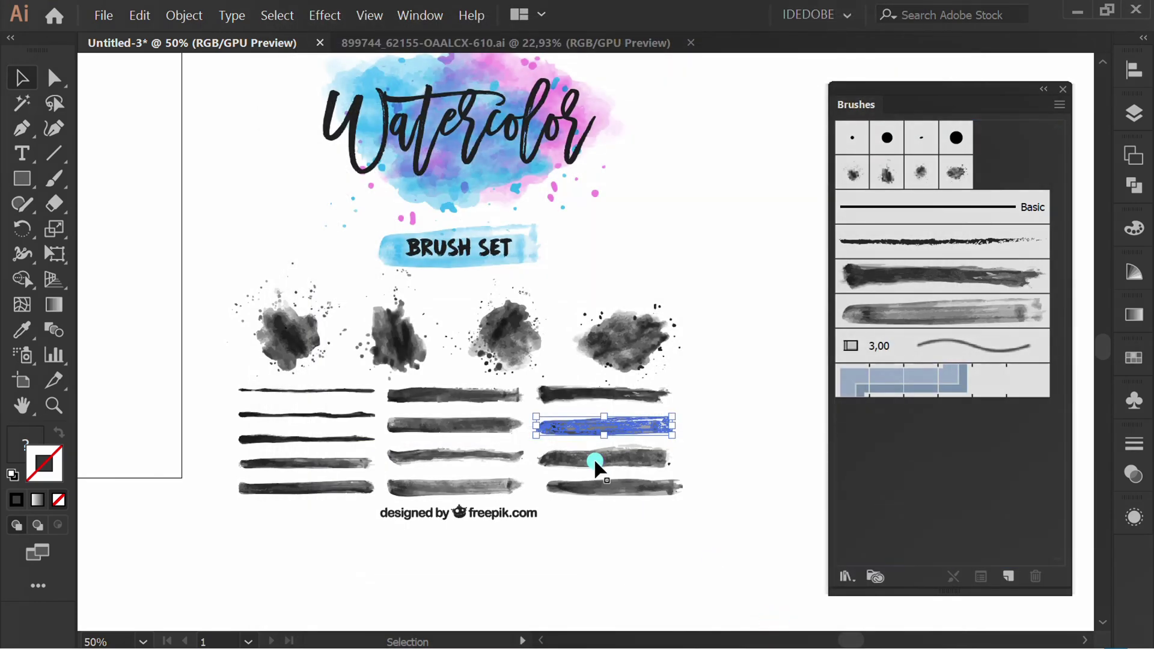
Step: Make the selected stroke Art Brush 3 with Tints colorization
mouse_move(596, 462)
mouse_down()
mouse_move(766, 462)
mouse_move(907, 433)
mouse_up()
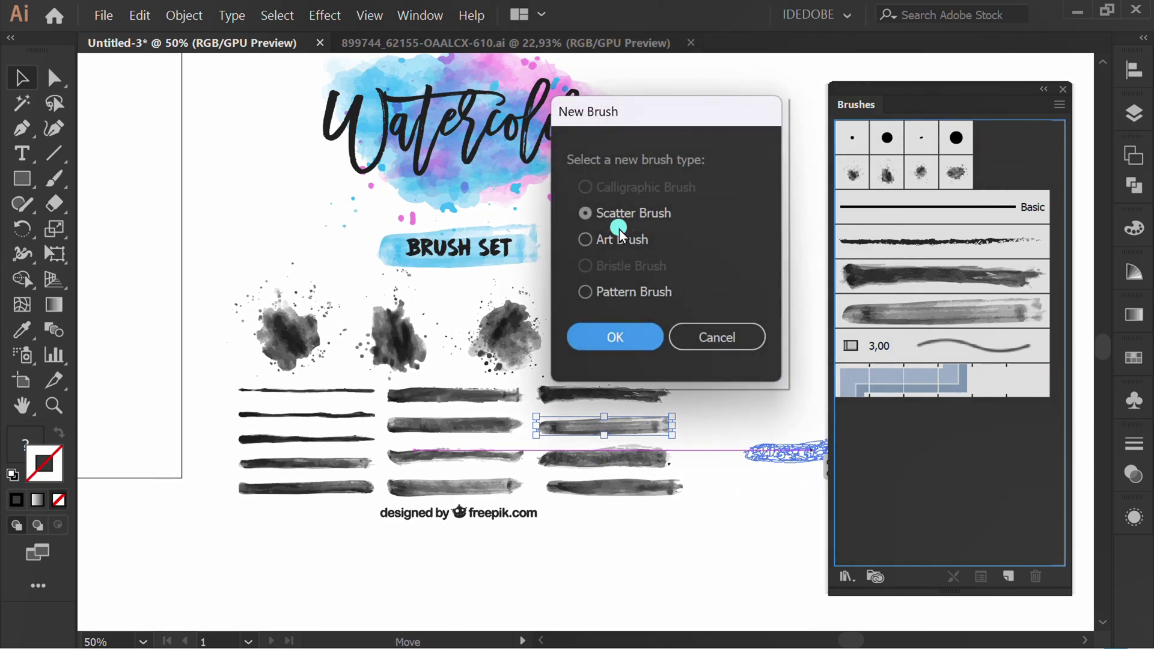
click(616, 234)
click(625, 338)
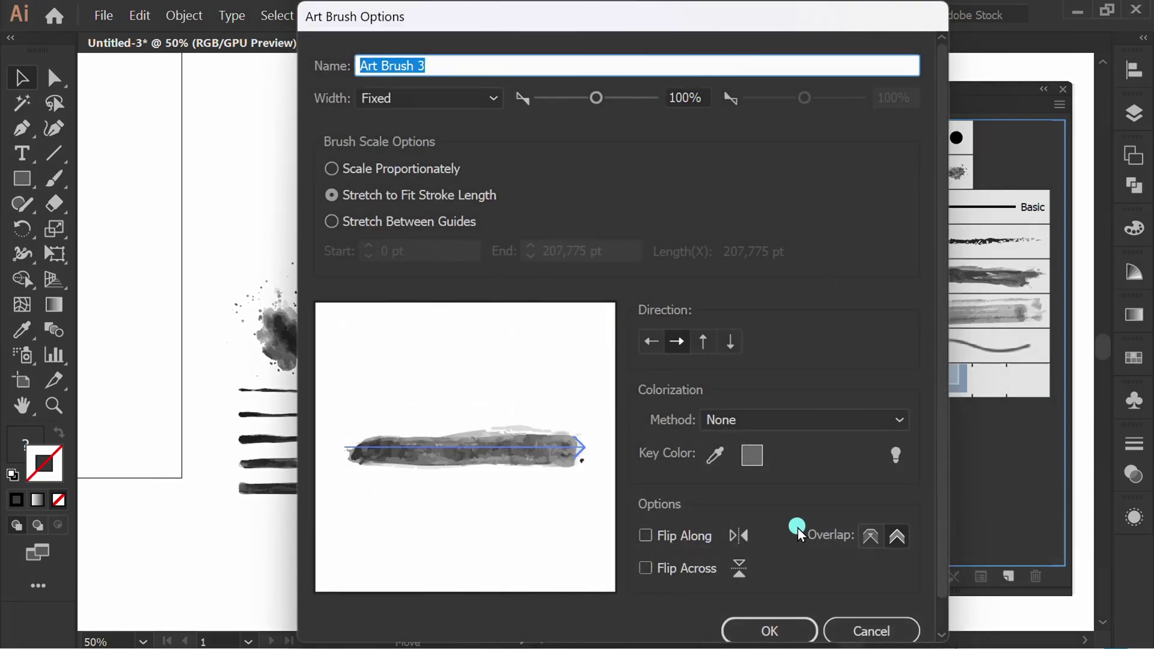
click(796, 419)
click(780, 467)
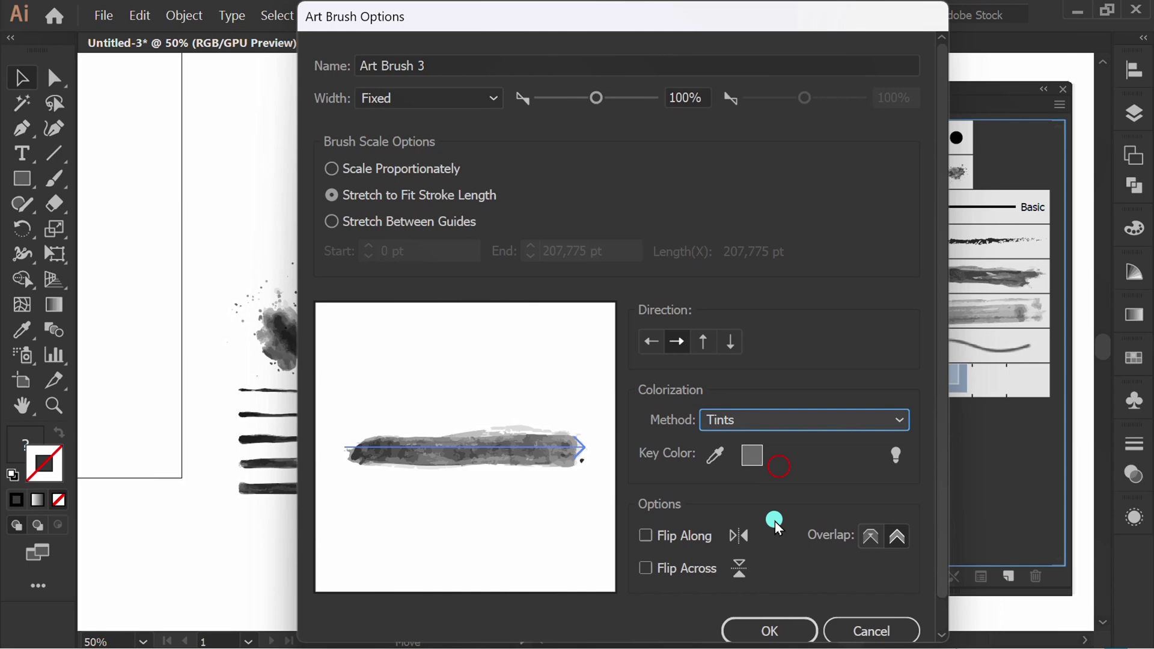
click(772, 630)
Step: Make the bottom-right stroke Art Brush 4 with Tints colorization
mouse_move(619, 490)
mouse_down()
mouse_move(770, 495)
mouse_move(917, 462)
mouse_up()
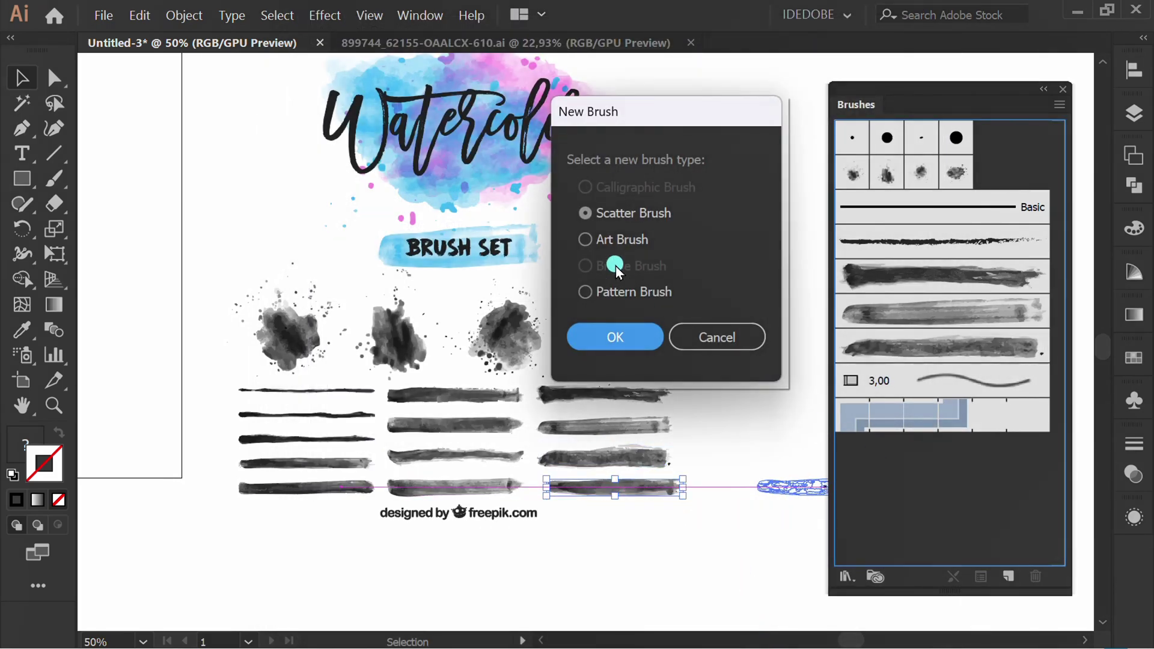
click(604, 241)
click(611, 332)
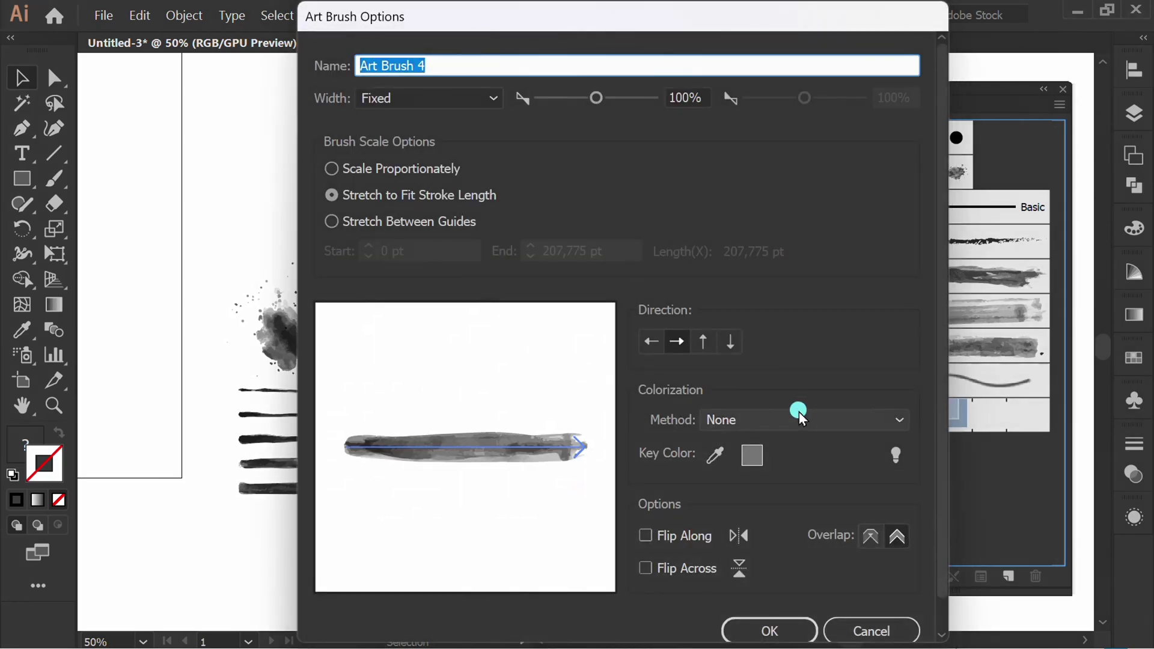
click(798, 419)
click(780, 467)
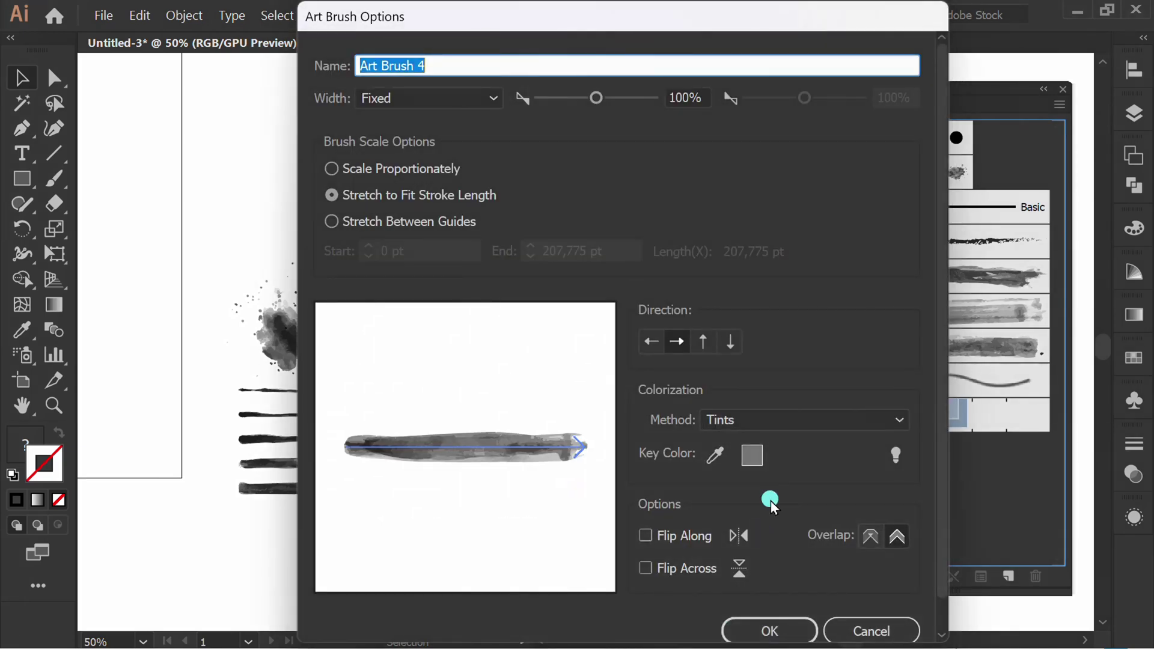
click(796, 425)
click(793, 461)
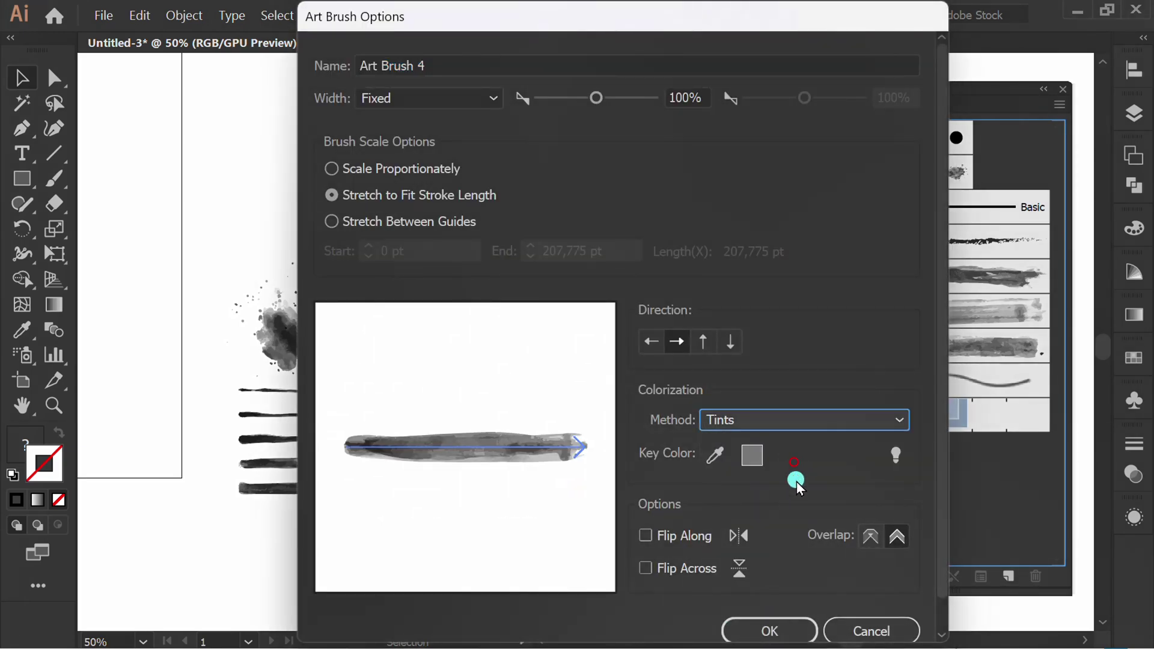
click(784, 619)
click(709, 571)
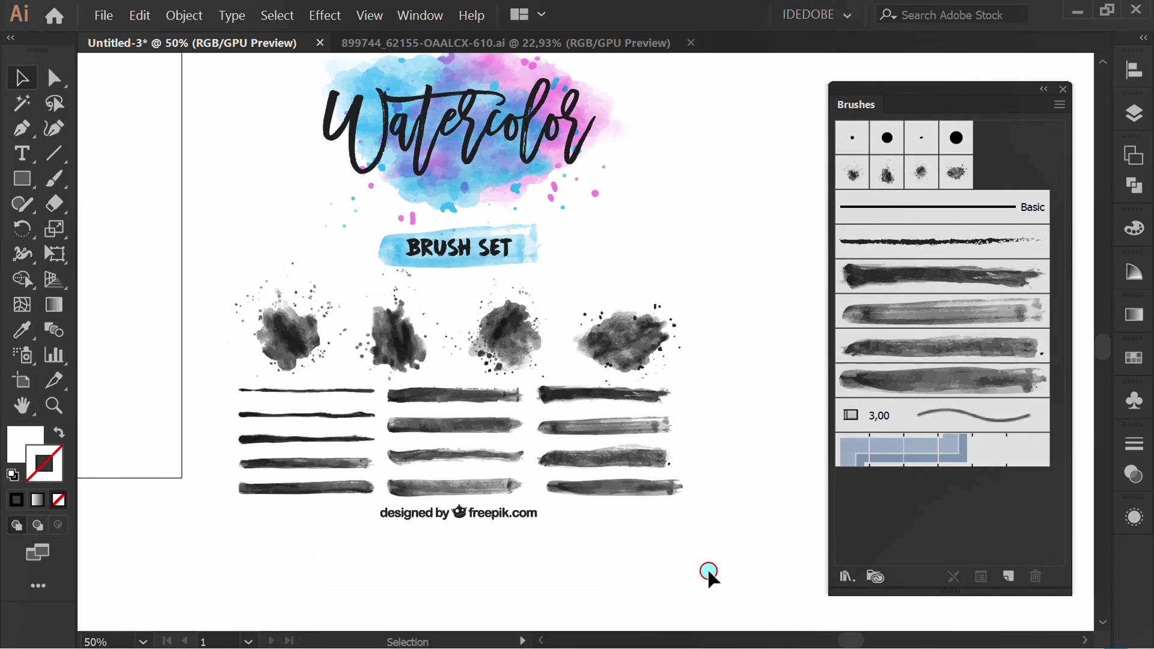
Step: Zoom out to the artboard and set the Paintbrush Tool's stroke color to cyan
key(ctrl+minus)
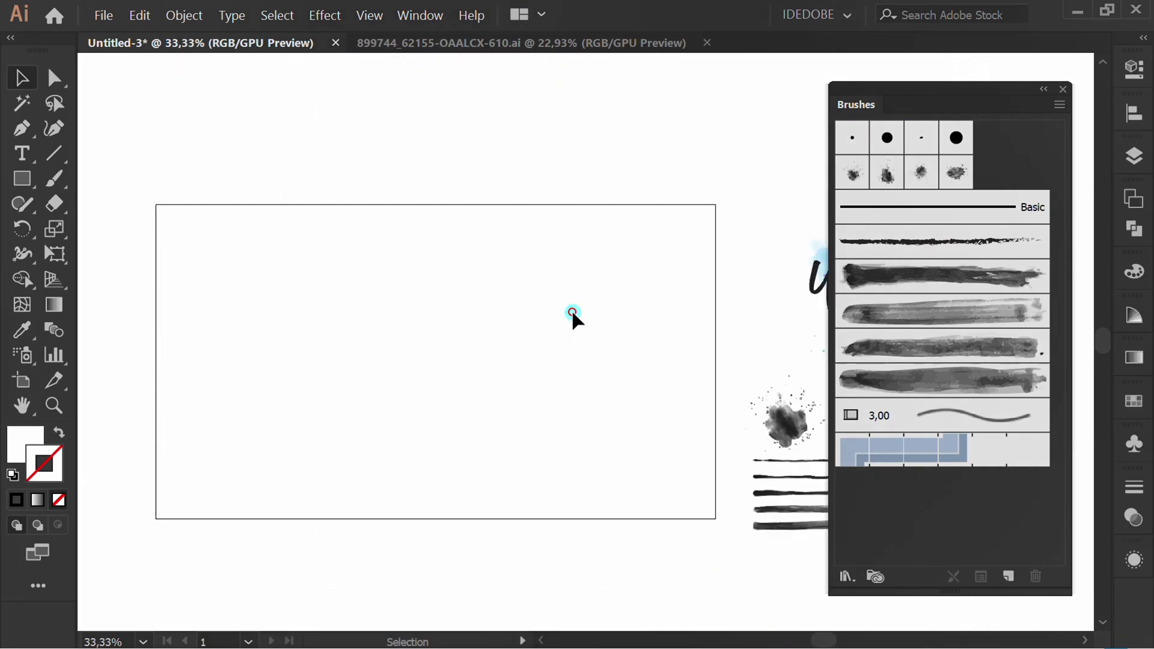
drag(47, 184, 170, 176)
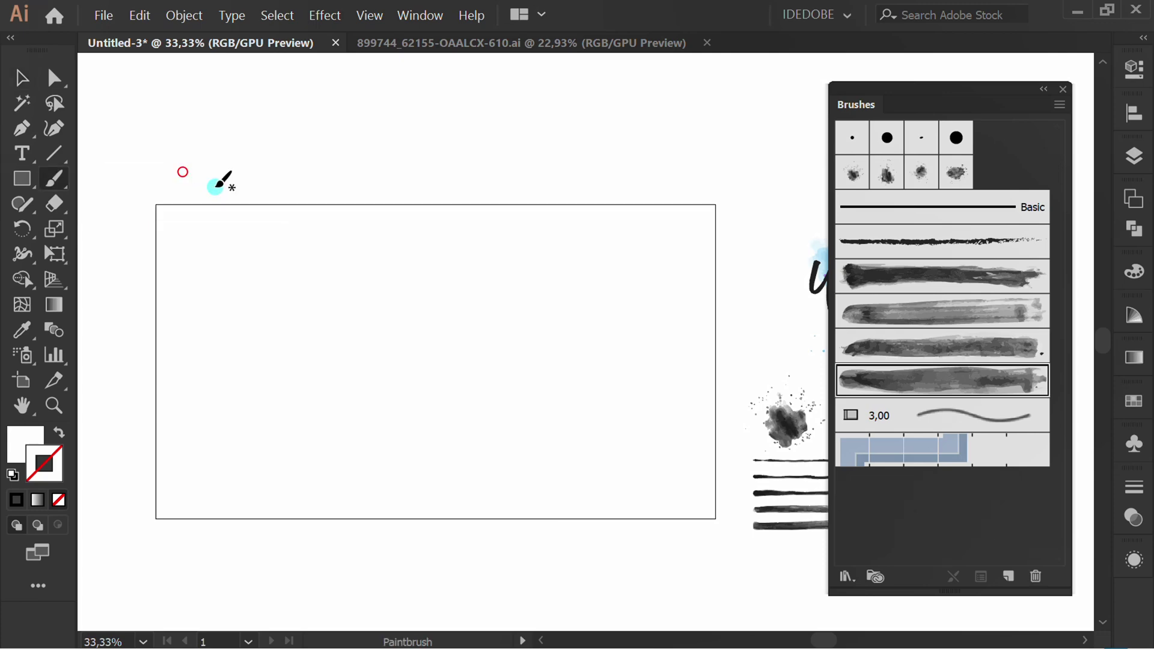
click(1135, 66)
click(871, 312)
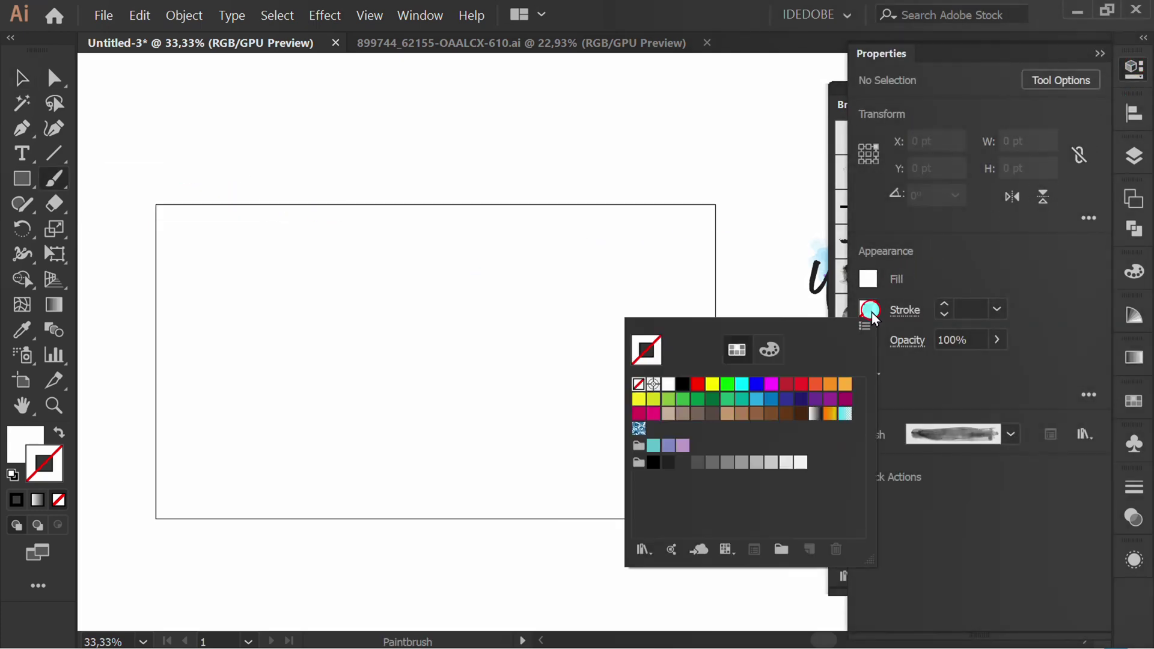
click(741, 385)
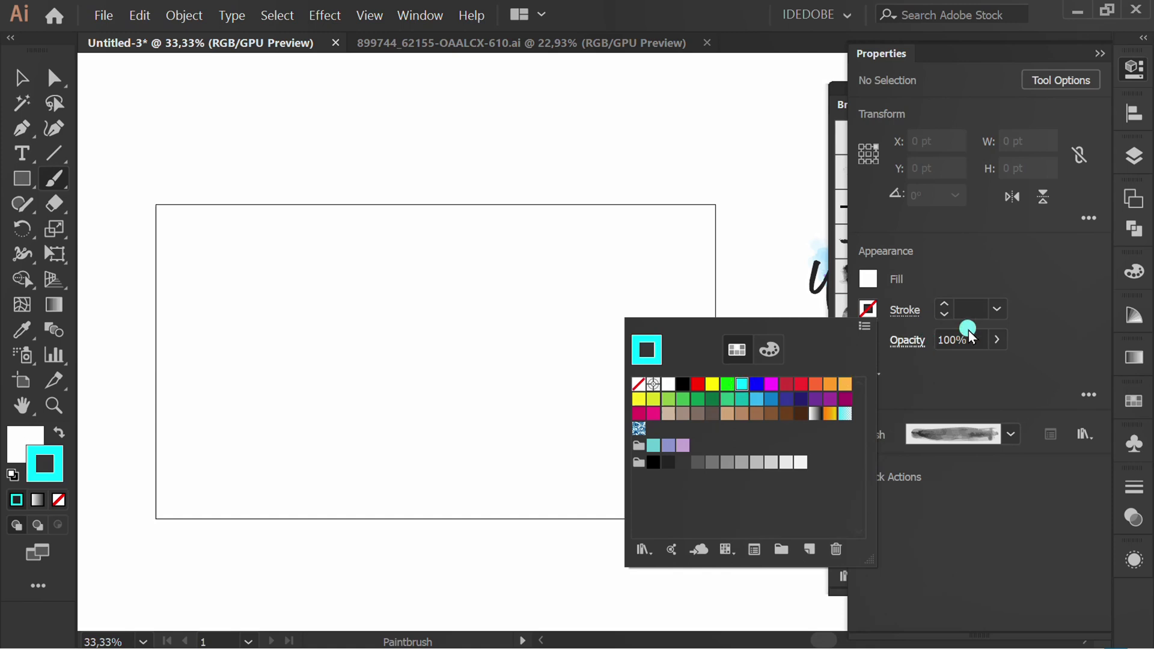
click(1077, 272)
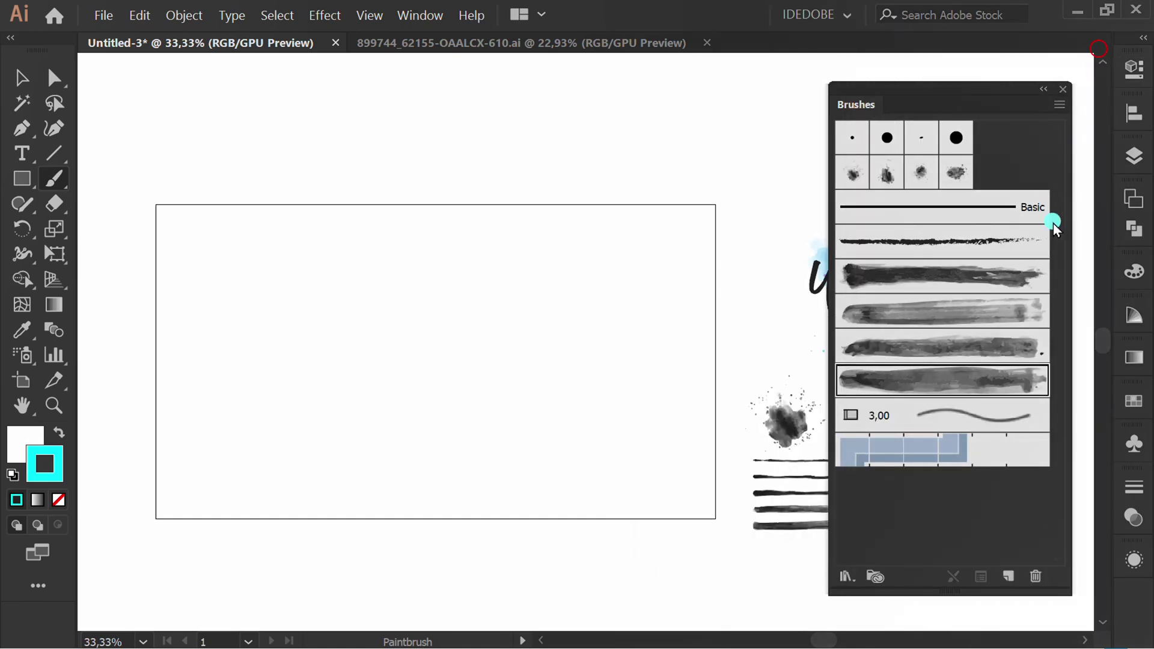
Step: Paint a cyan splatter on the artboard's left with Scatter Brush 1 and give it a 2 pt stroke
click(859, 175)
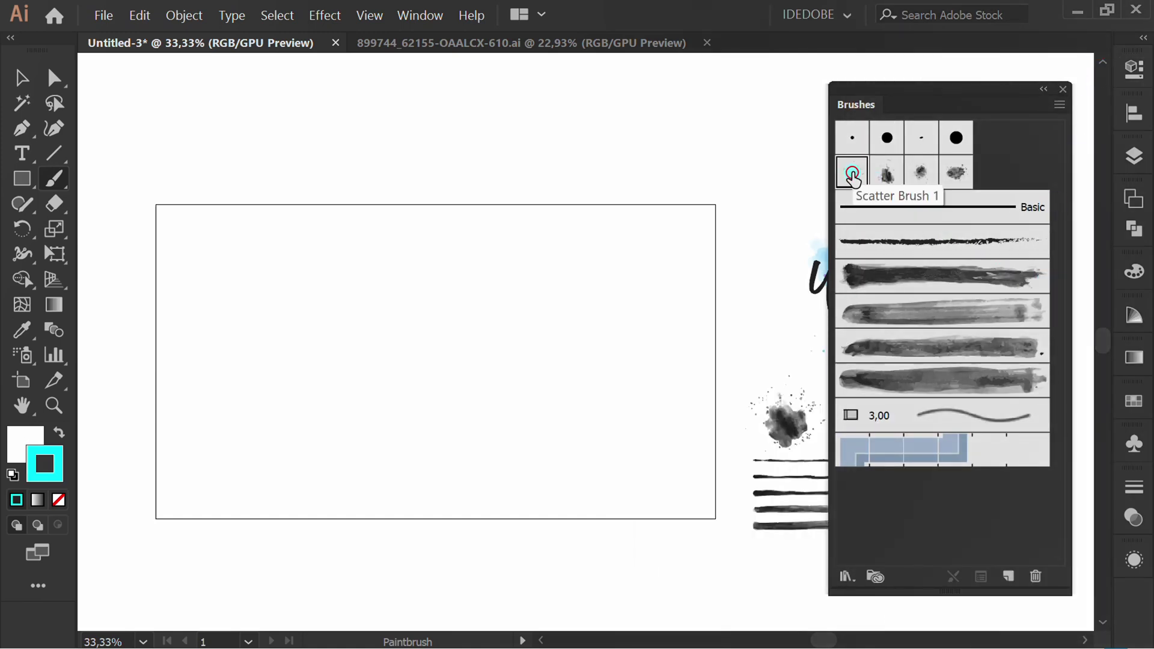
drag(298, 390, 273, 399)
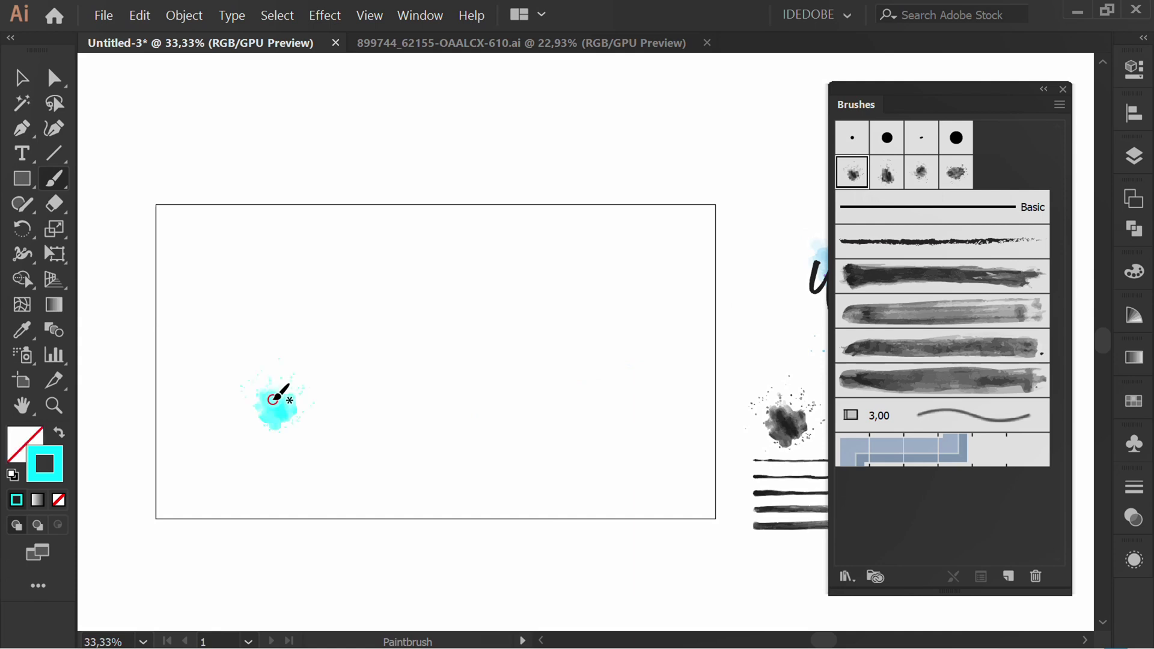
click(330, 445)
key(v)
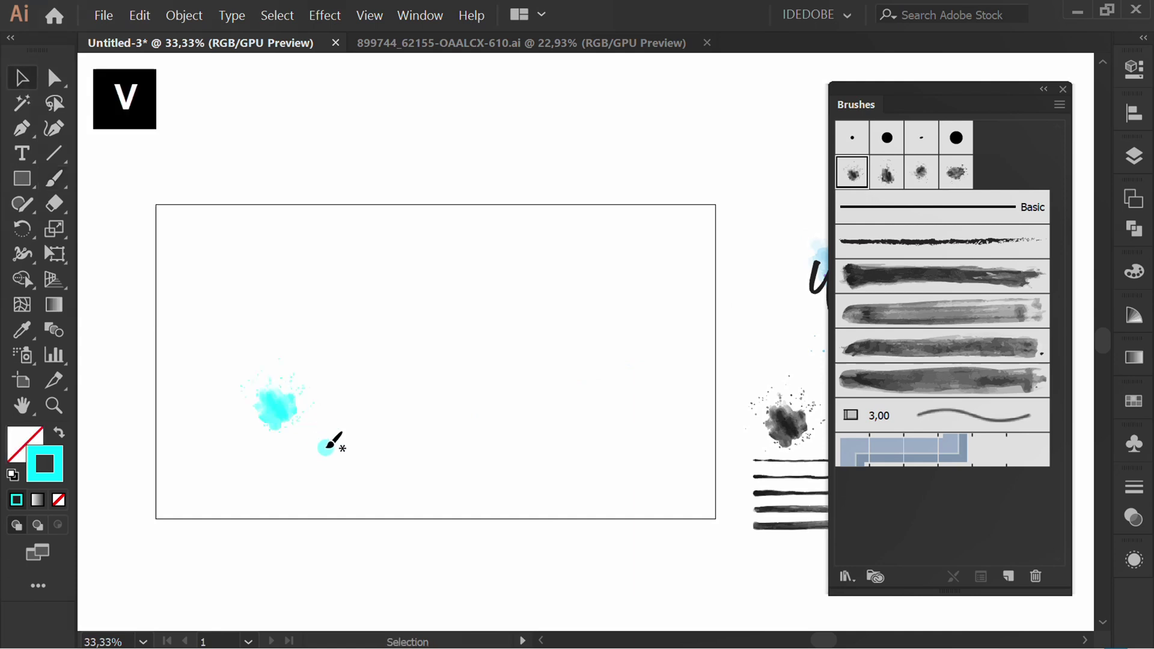
click(287, 414)
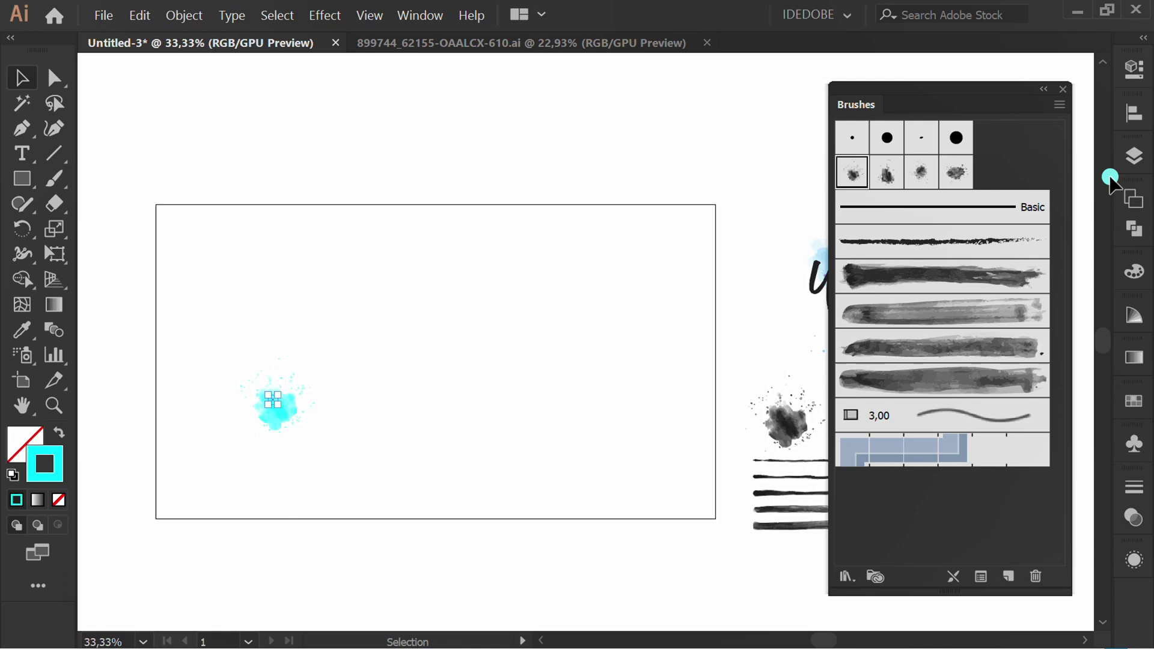
click(1135, 67)
click(976, 309)
key(Up)
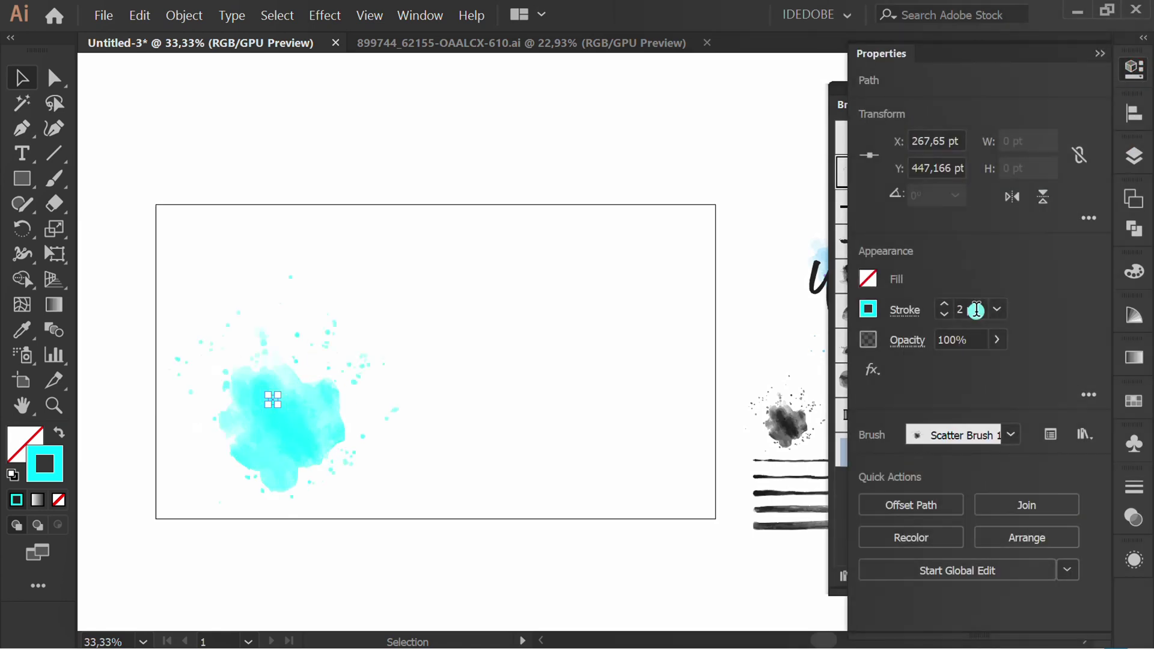
click(554, 446)
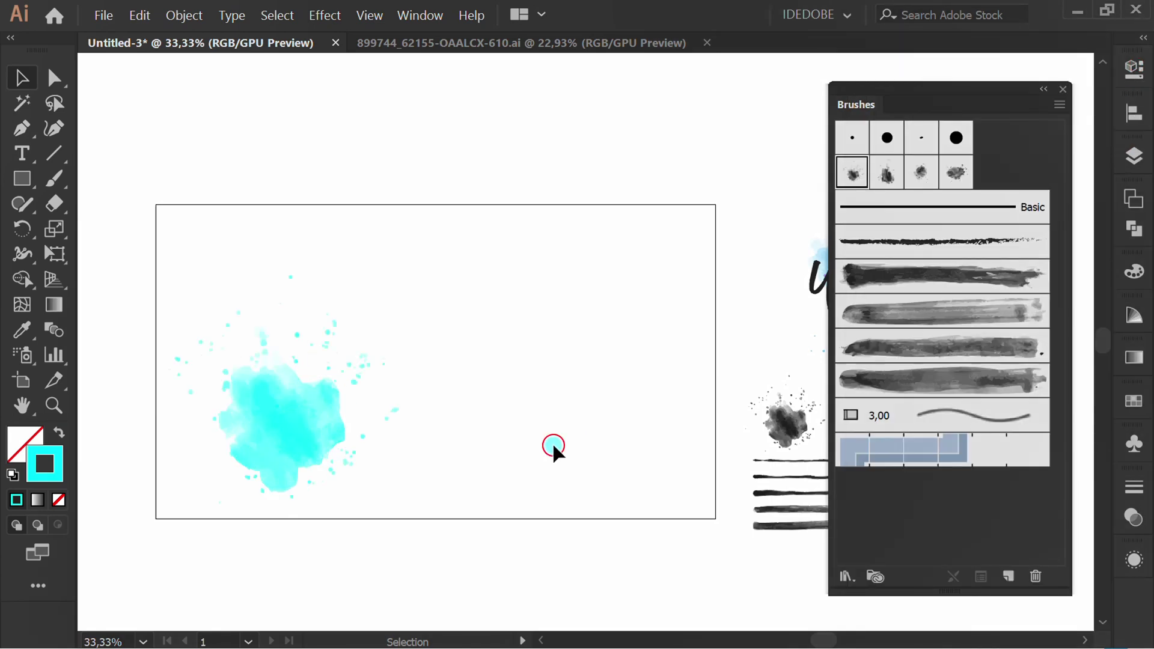
Step: Paint a green splatter in the artboard's middle with Scatter Brush 2
click(54, 180)
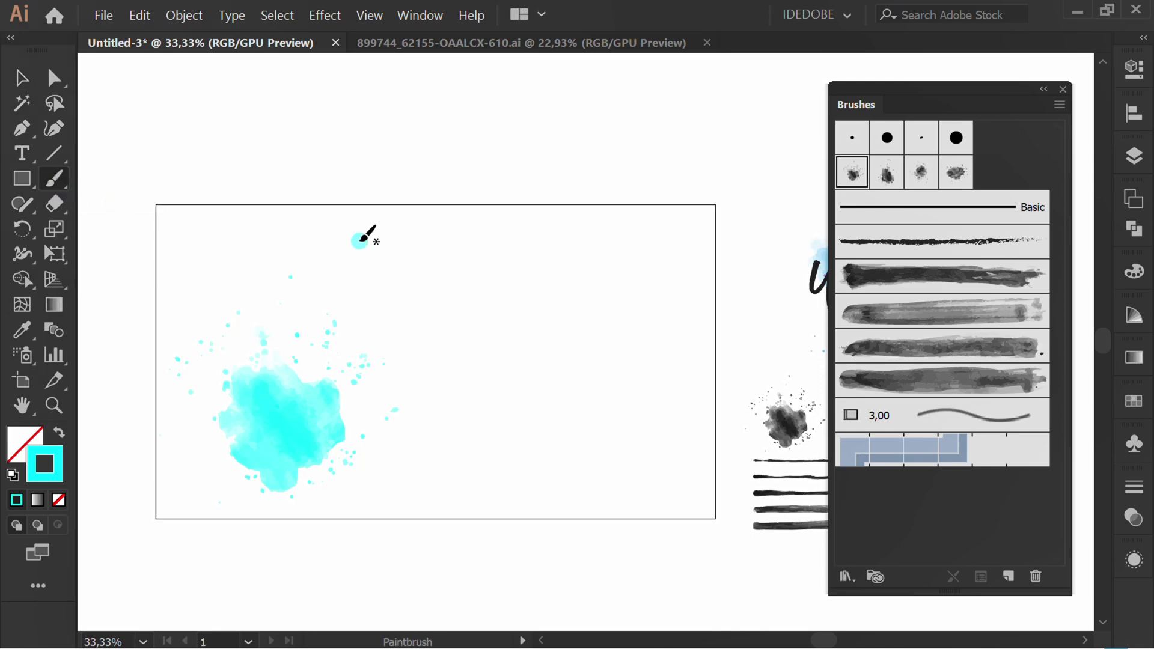
click(889, 177)
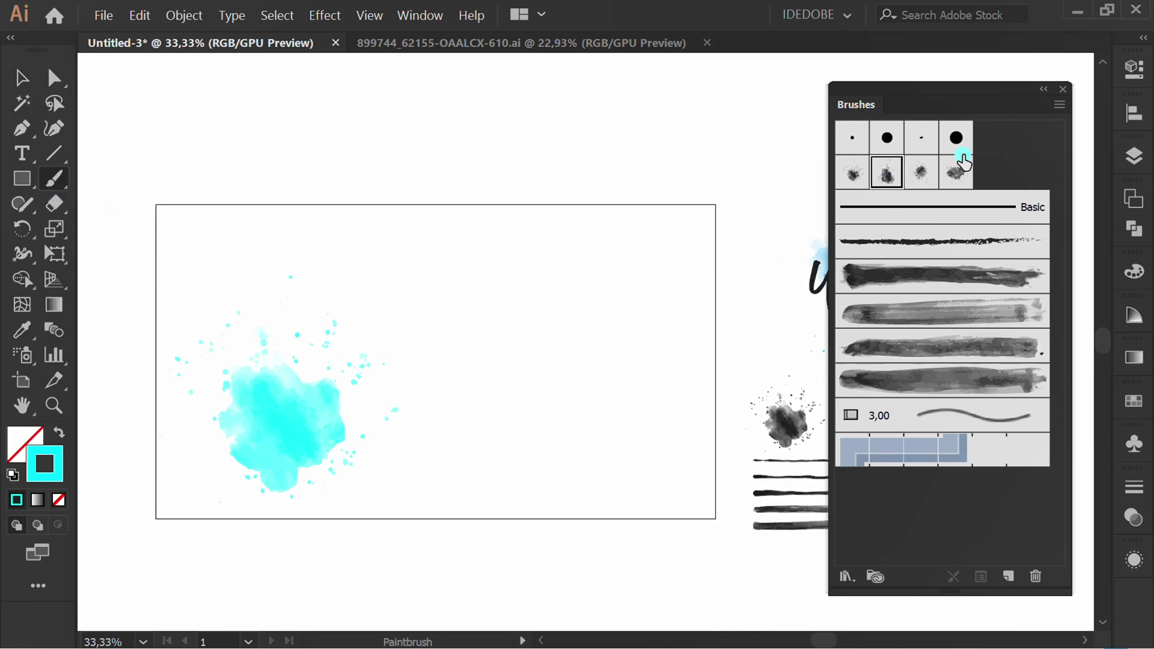
click(1134, 68)
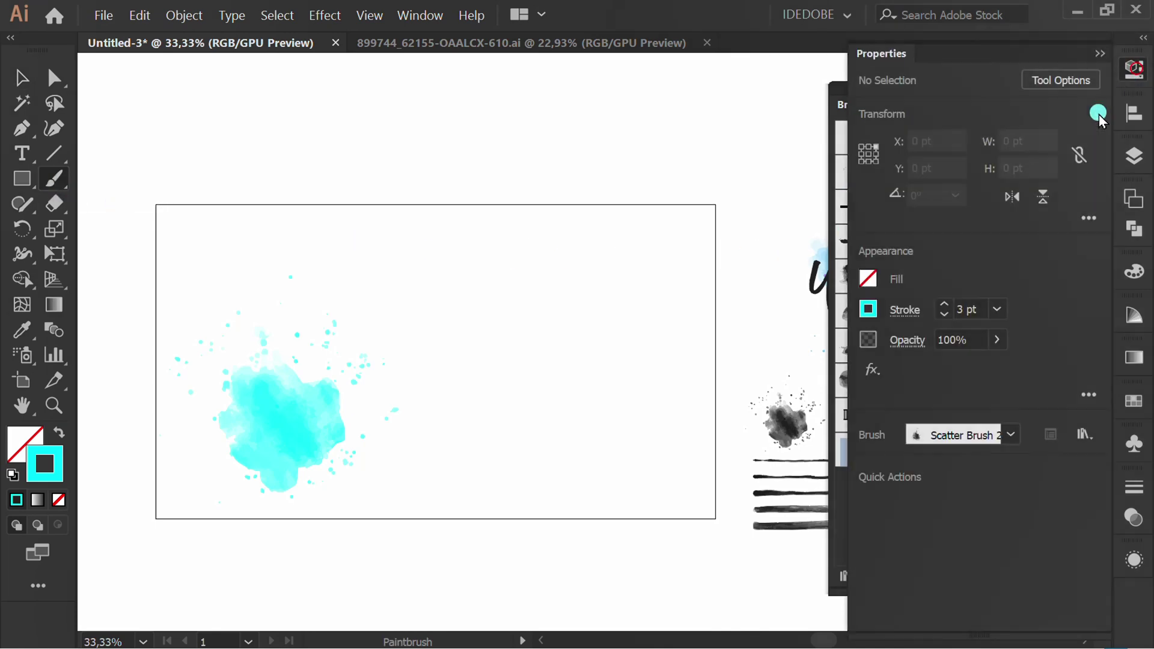
click(868, 310)
click(726, 388)
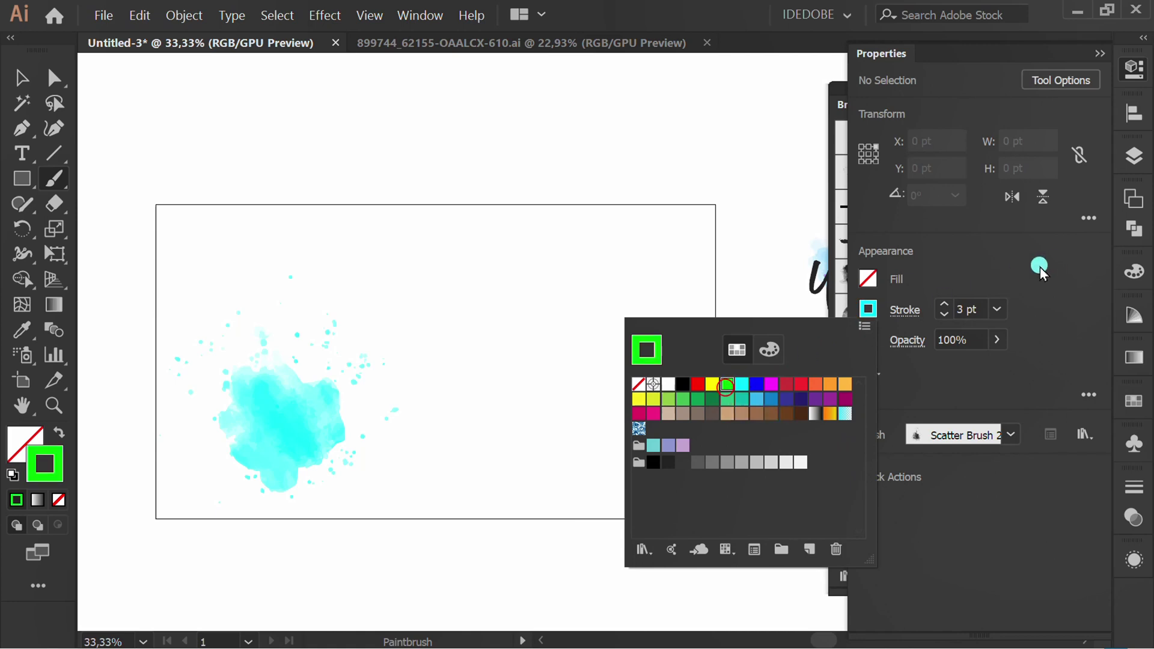
click(1043, 268)
click(519, 371)
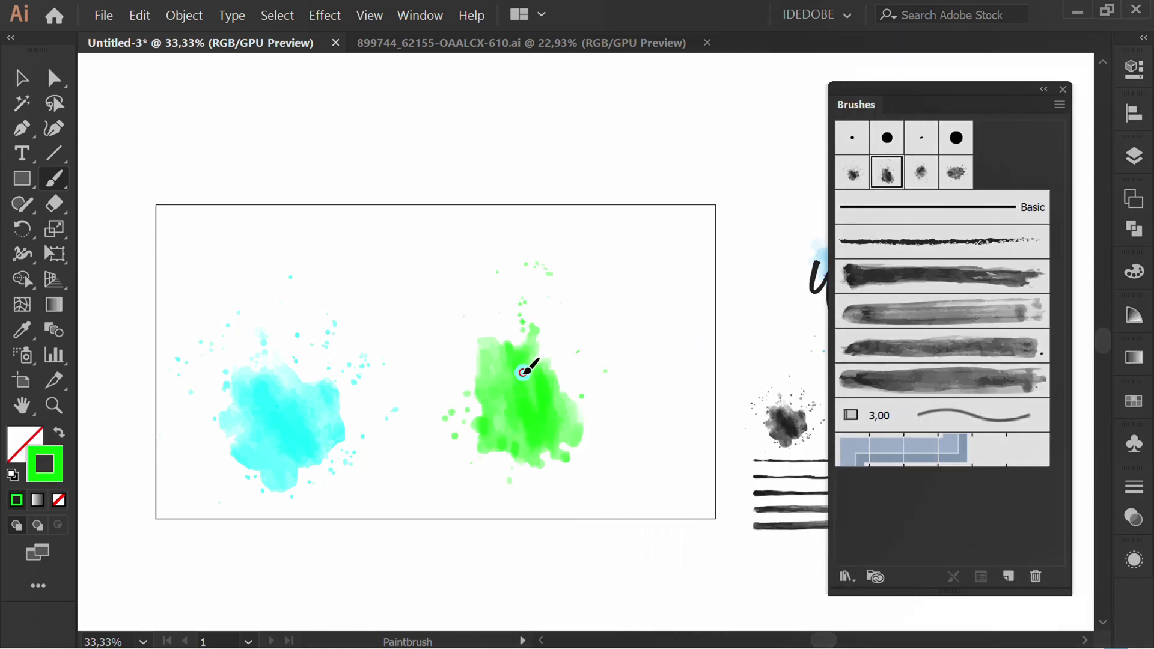
Step: Paint a tan splatter with Scatter Brush 3, then select the green splatter
click(921, 175)
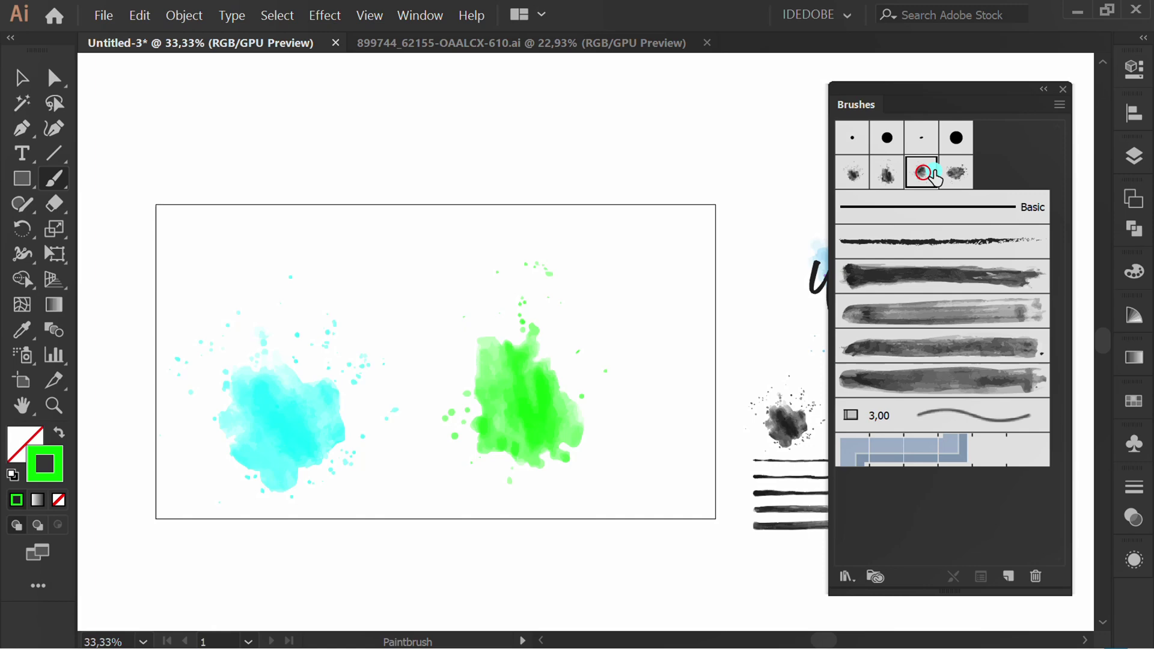
click(1134, 68)
click(867, 311)
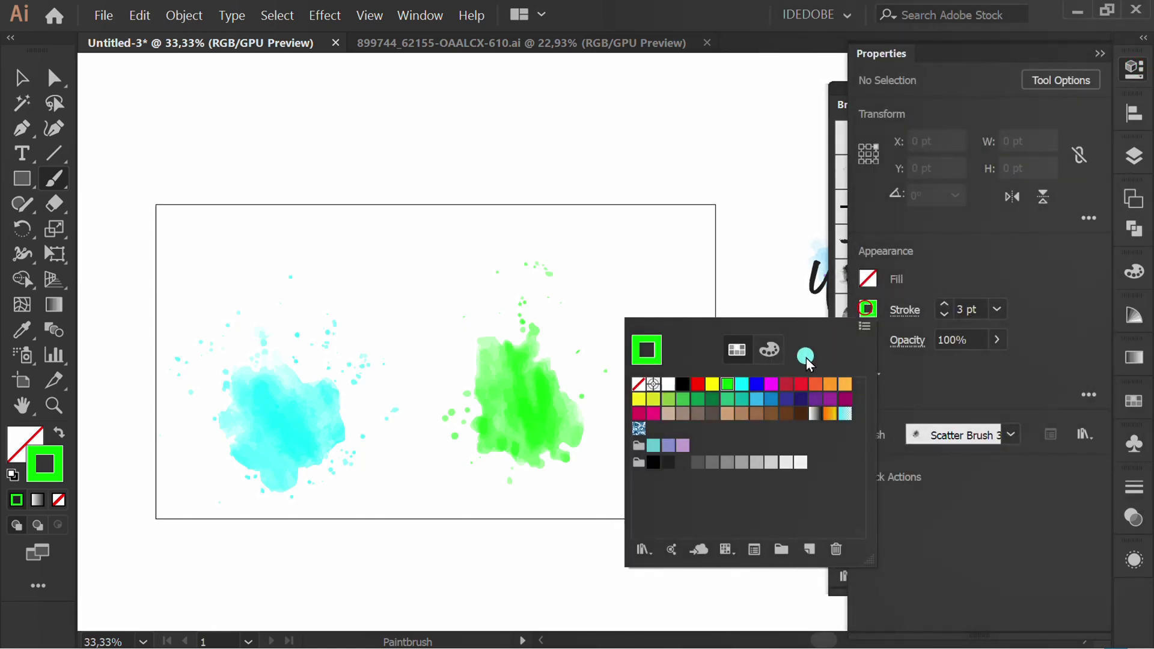
click(669, 414)
click(489, 309)
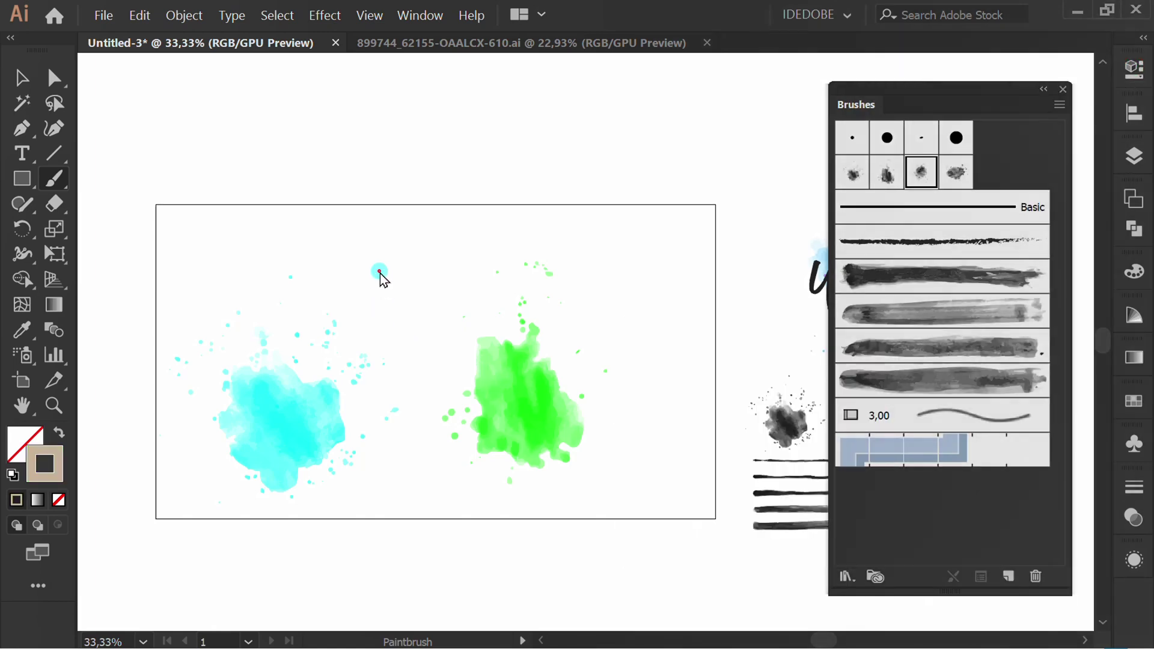
click(395, 299)
key(v)
click(478, 412)
scroll(398, 382, up, 1)
scroll(398, 383, down, 7)
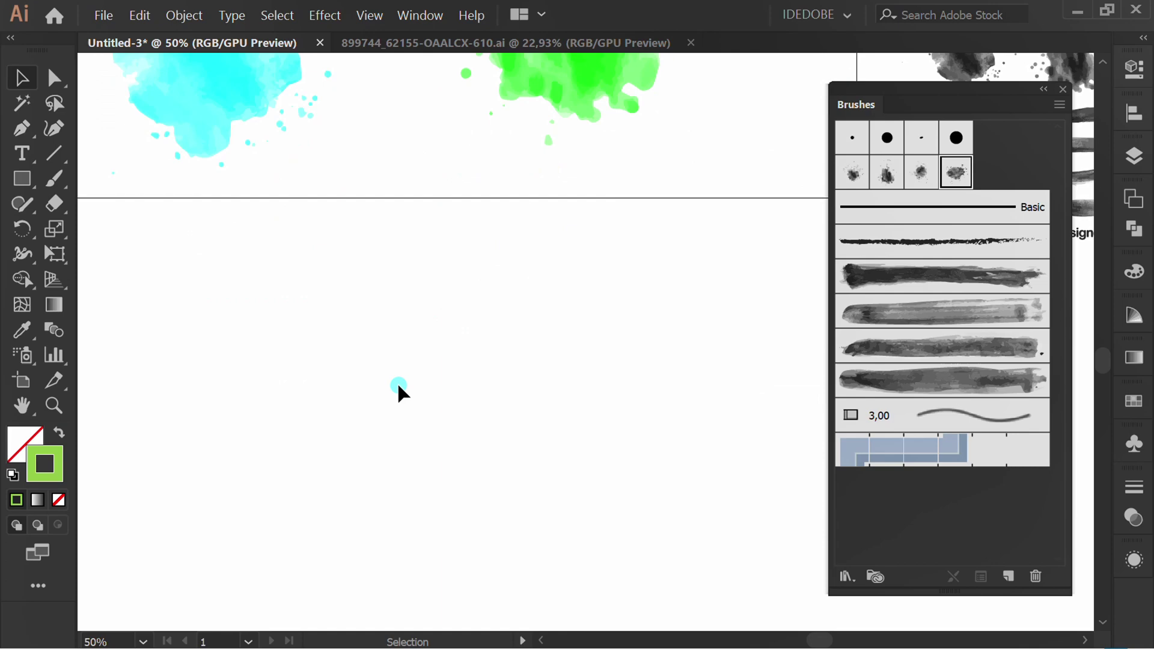
Step: Paint three straight horizontal strokes, each with a different watercolor line brush
drag(35, 173, 134, 175)
click(876, 325)
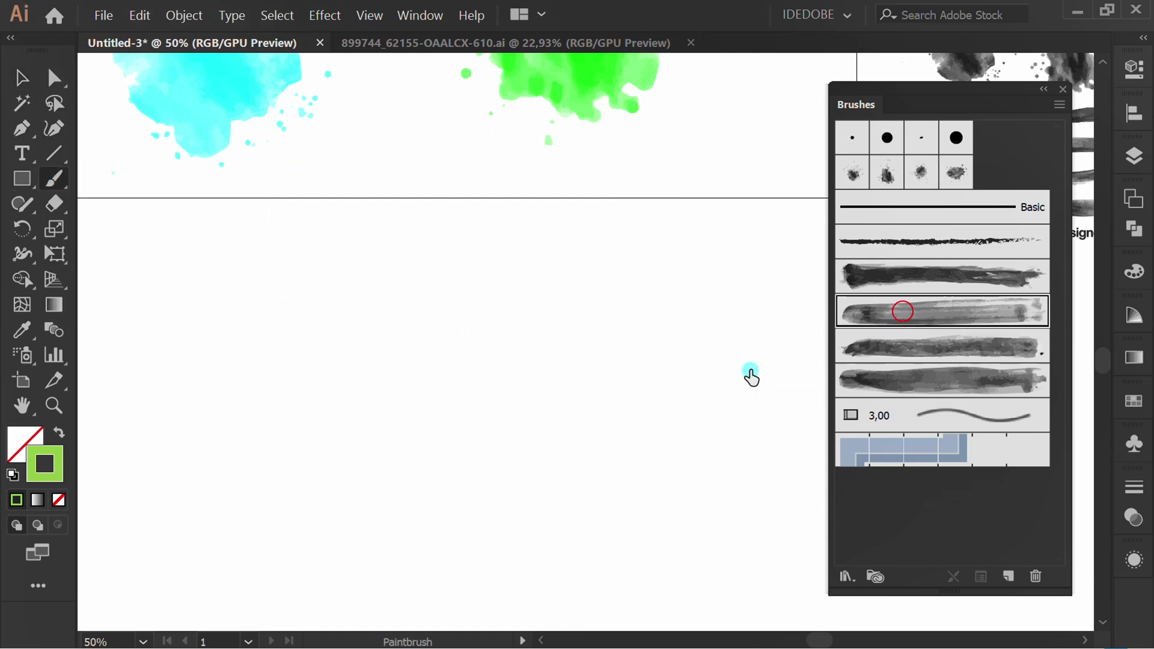
key(shift)
drag(227, 340, 661, 341)
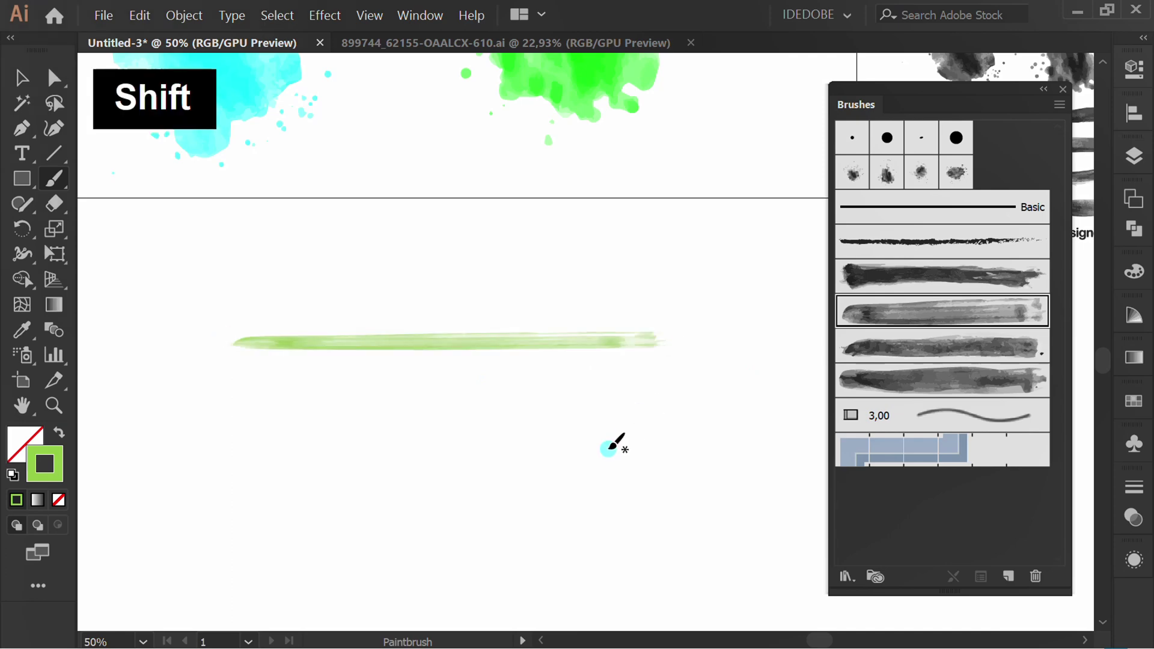
click(917, 346)
key(shift)
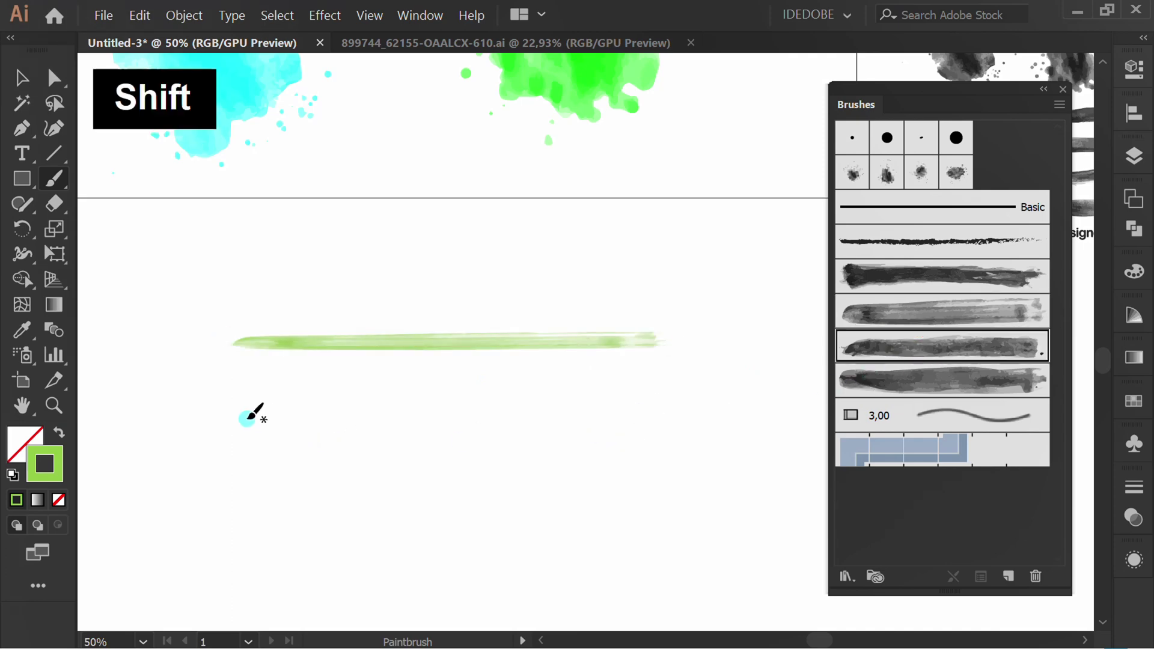
drag(247, 419, 668, 421)
click(926, 385)
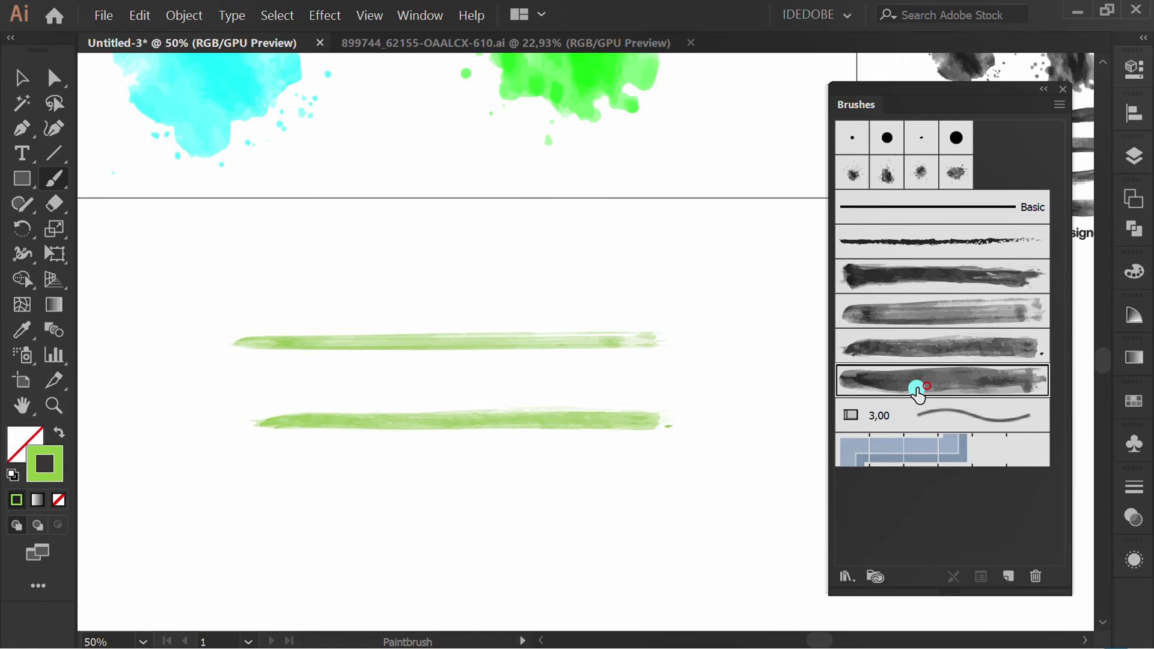
key(shift)
drag(203, 525, 702, 527)
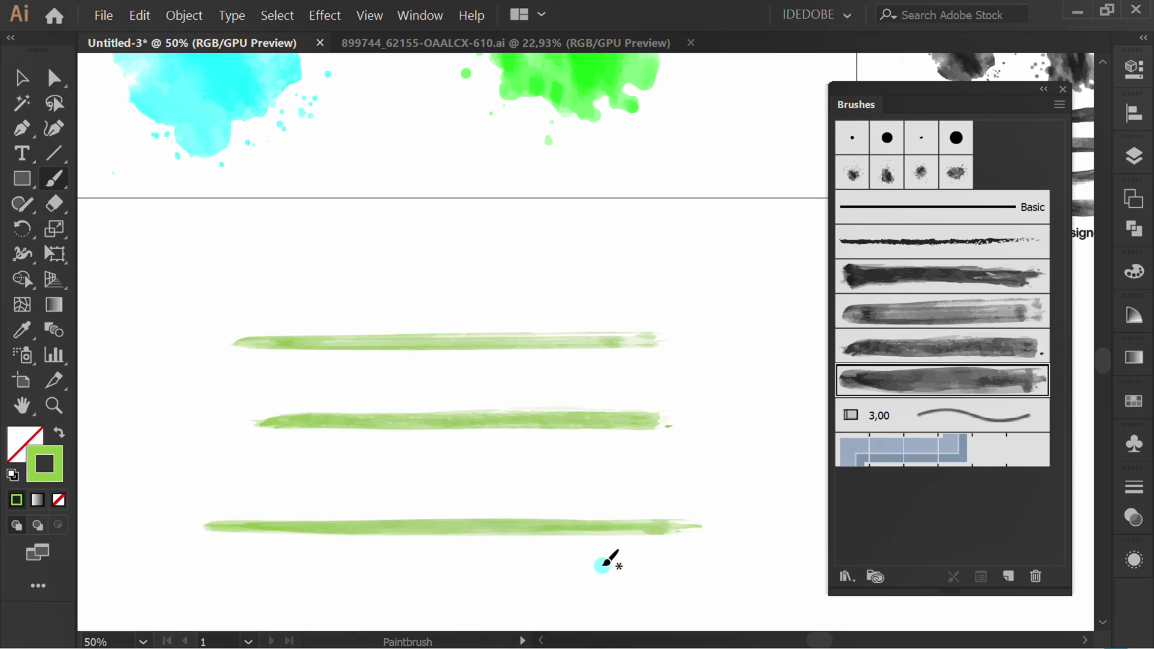
Step: Recolour the bottom test stroke, trying yellow and magenta before settling on teal
key(v)
drag(583, 478, 535, 550)
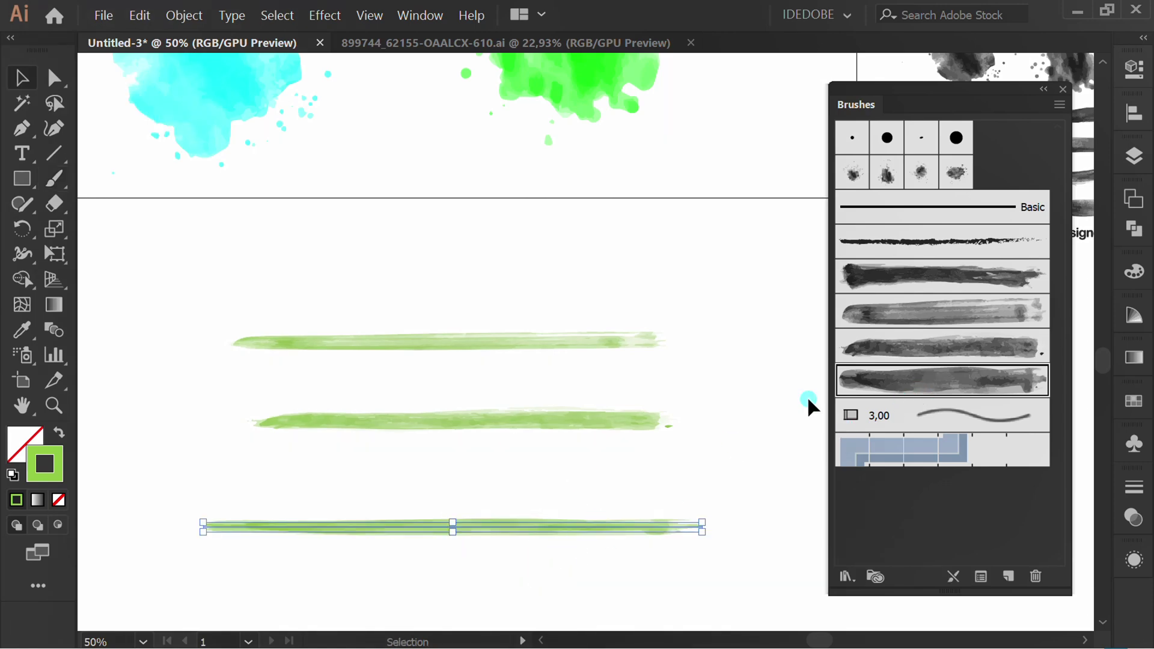
click(1135, 68)
click(871, 309)
click(712, 384)
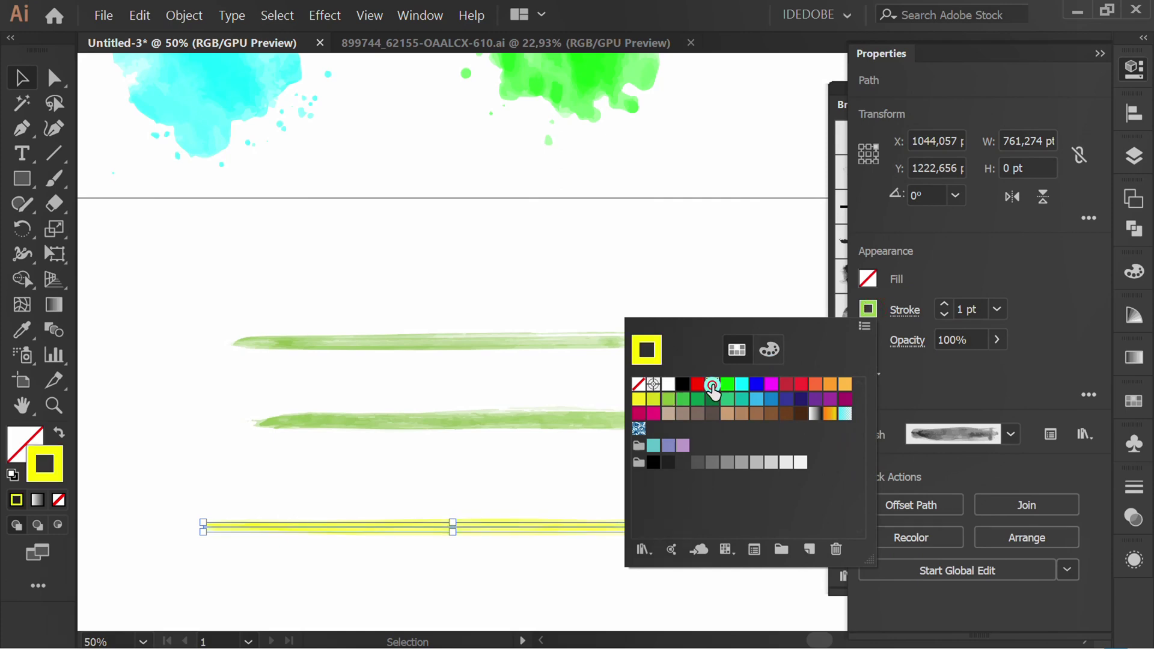
click(652, 414)
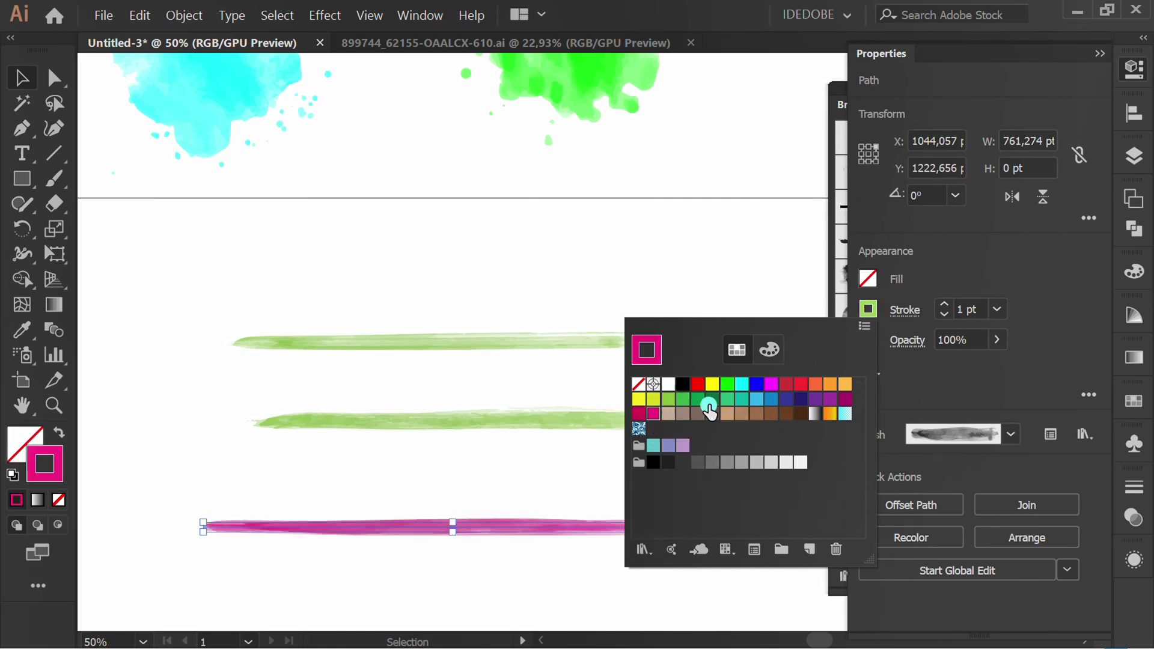
click(742, 398)
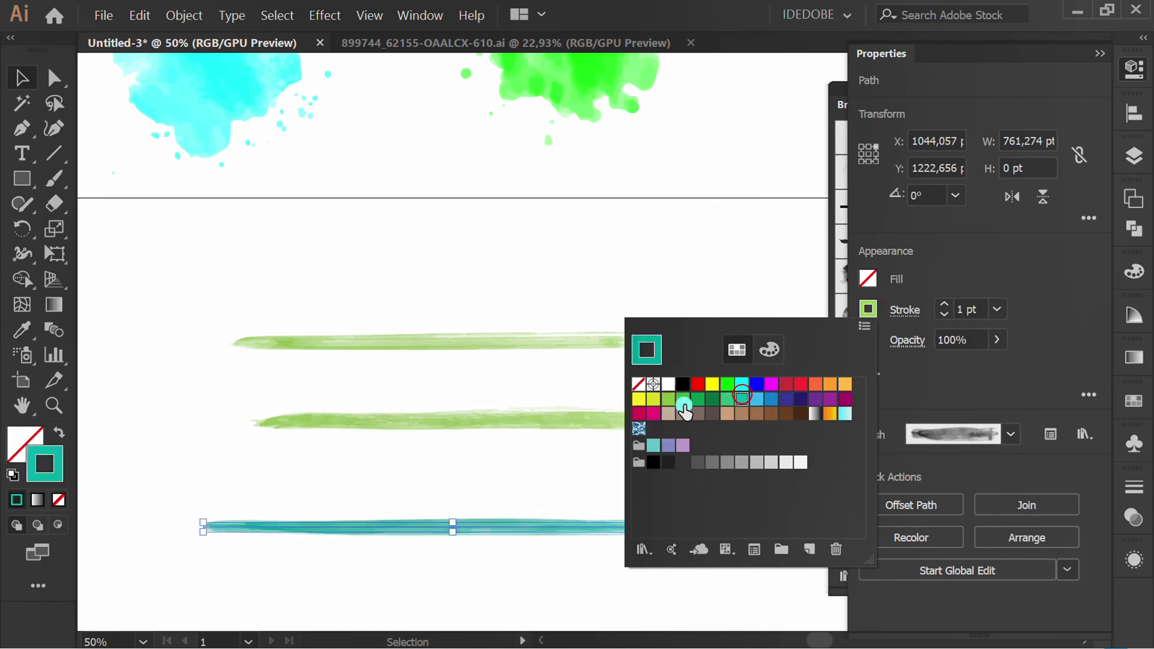
click(632, 262)
Step: Select all three test strokes and delete them
key(v)
mouse_move(717, 276)
mouse_down()
mouse_move(631, 373)
mouse_move(405, 547)
mouse_up()
key(Delete)
Step: Delete the four watercolor splash samples and the brush-set artwork
key(ctrl+minus)
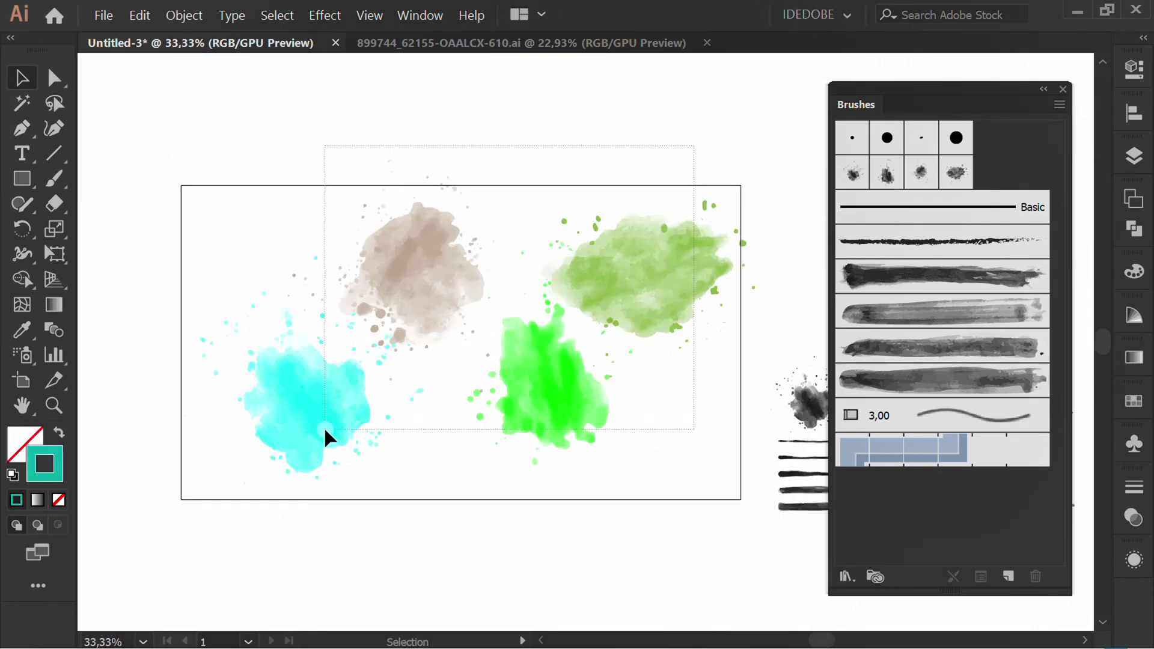
drag(323, 426, 258, 463)
key(Delete)
key(ctrl+minus)
scroll(738, 137, right, 3)
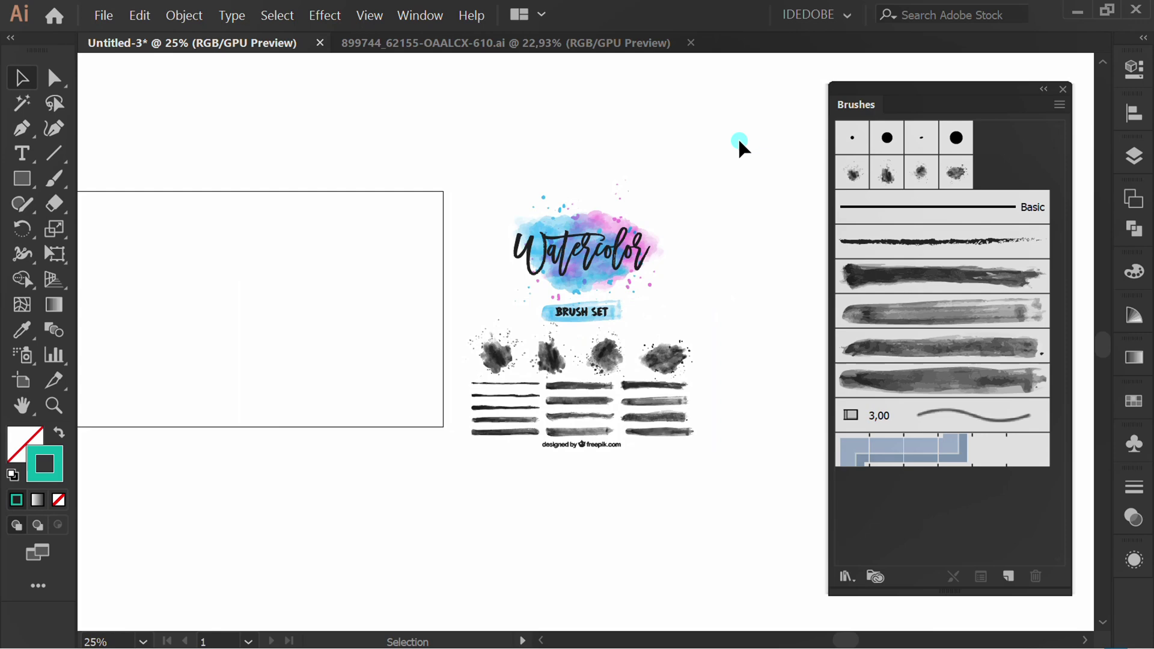
drag(740, 144, 444, 486)
key(Delete)
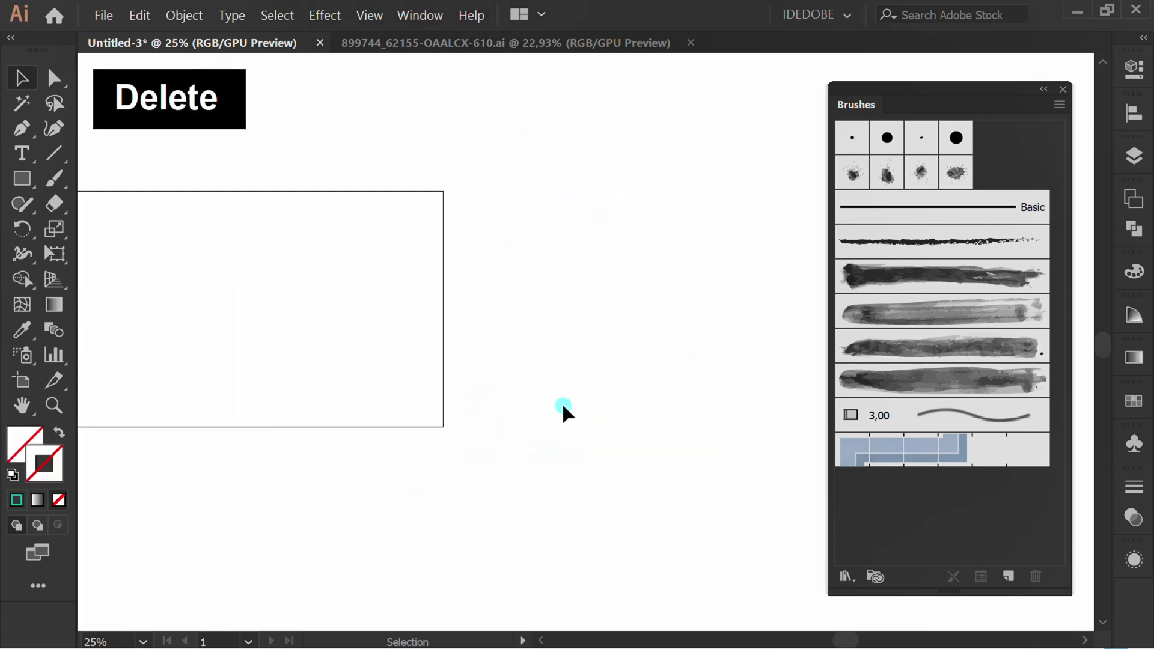
Step: Draw a rectangle covering the whole artboard and fill it light grey
key(ctrl+plus)
drag(22, 178, 98, 179)
drag(182, 175, 746, 492)
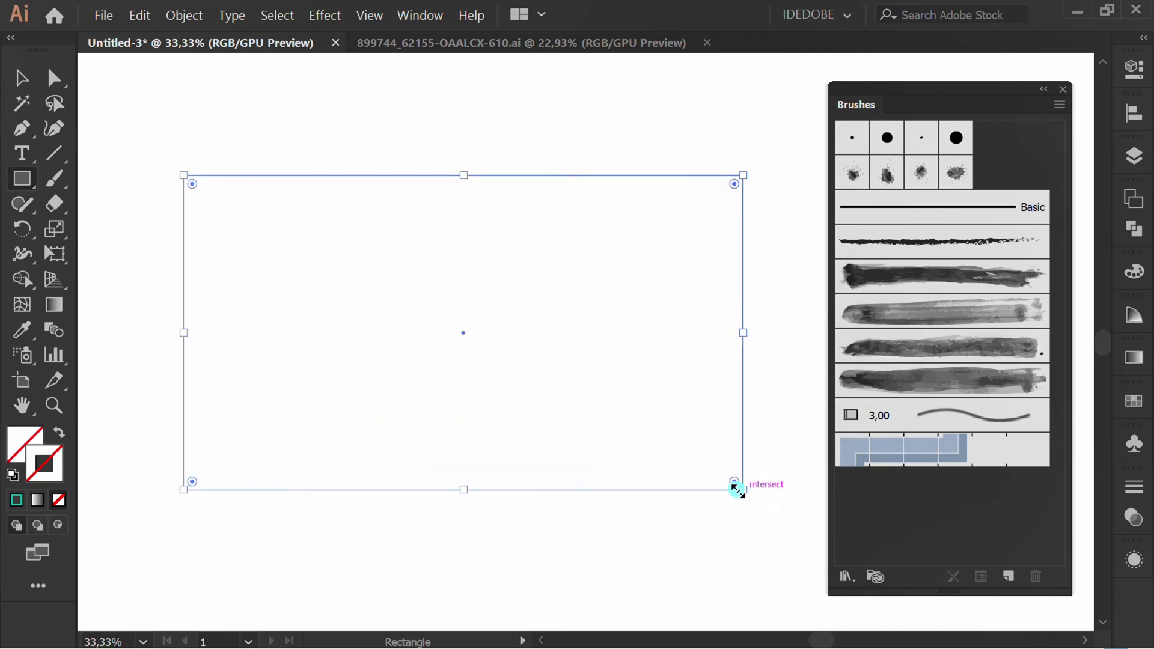
click(1141, 71)
click(867, 278)
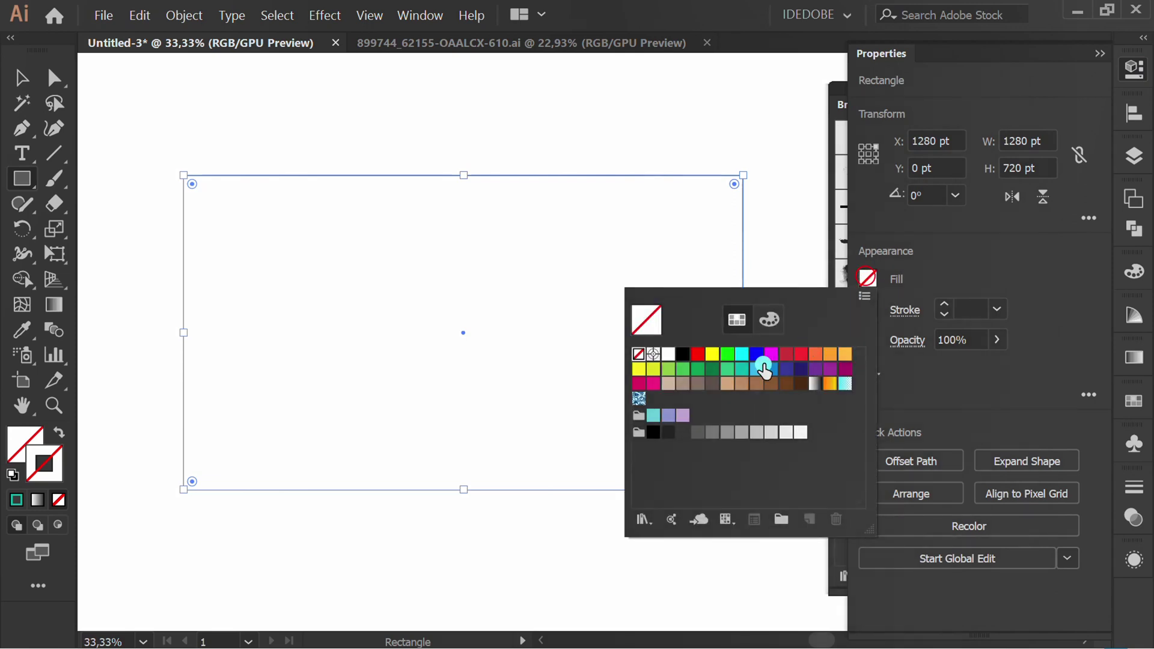
click(668, 384)
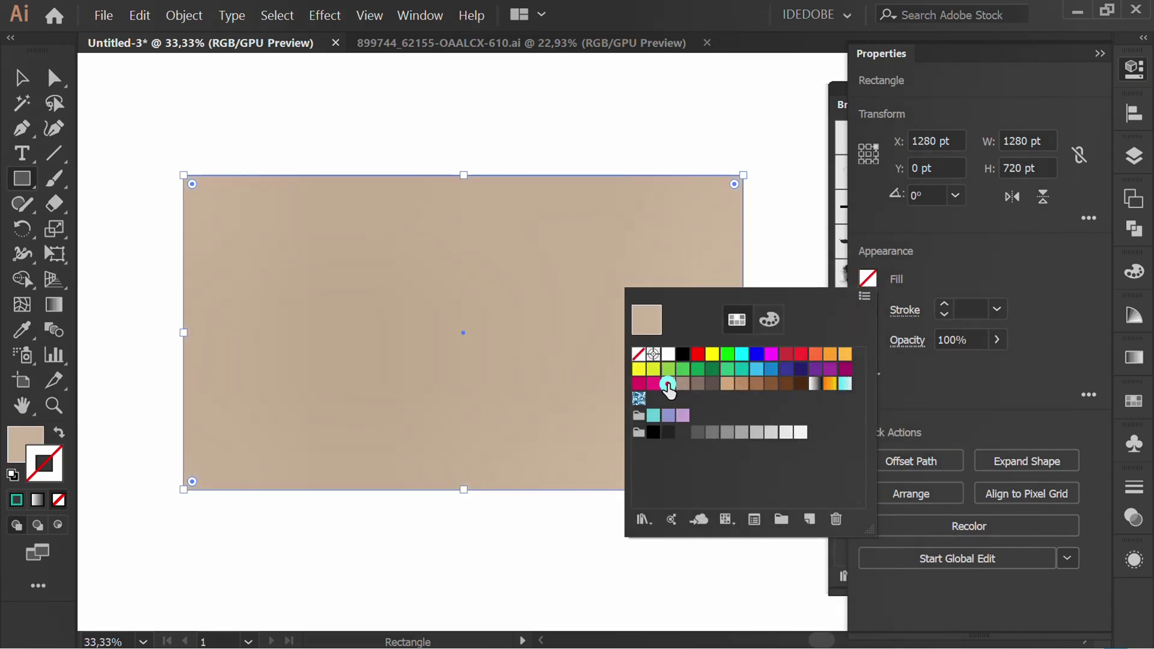
click(788, 433)
click(802, 433)
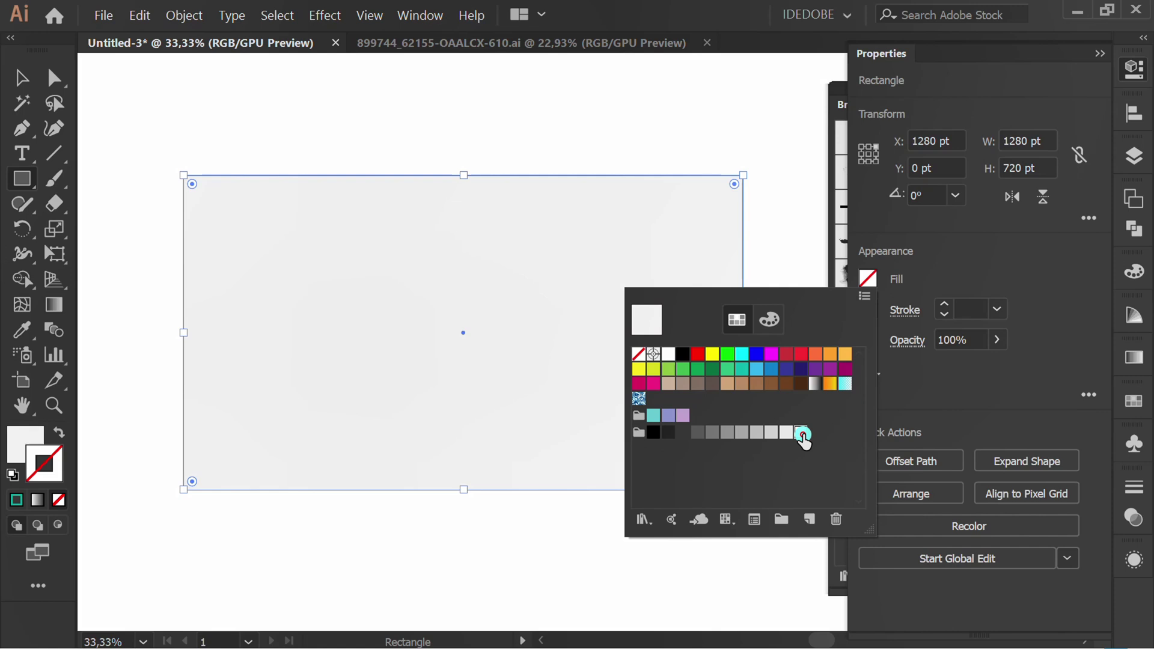
click(1046, 271)
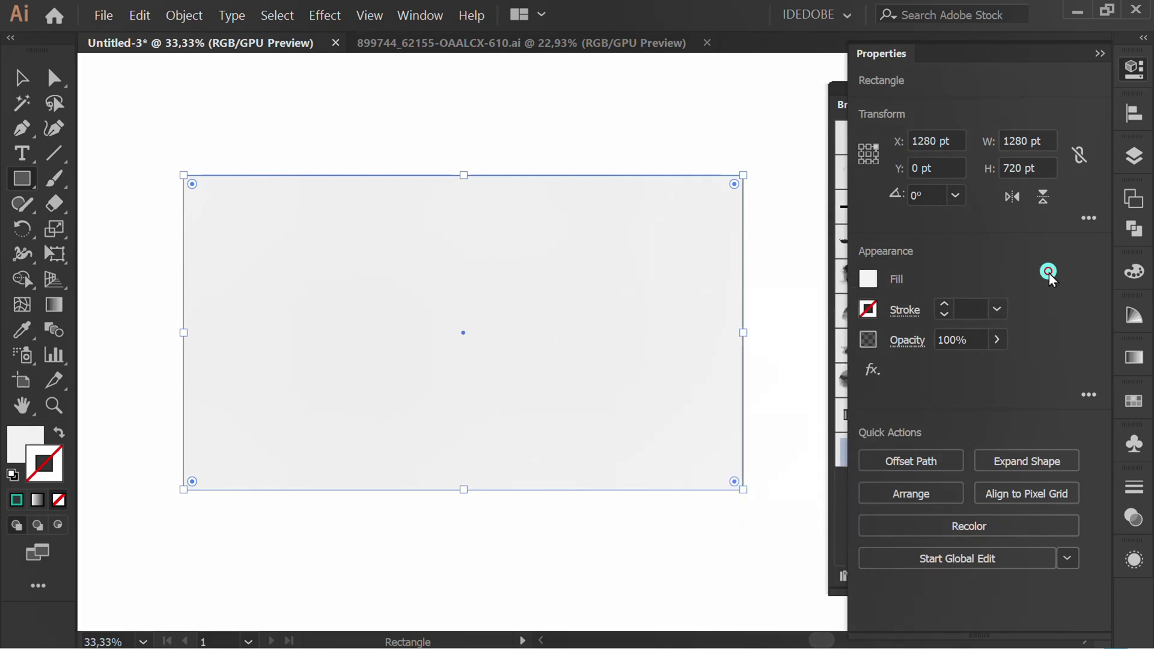
click(1100, 53)
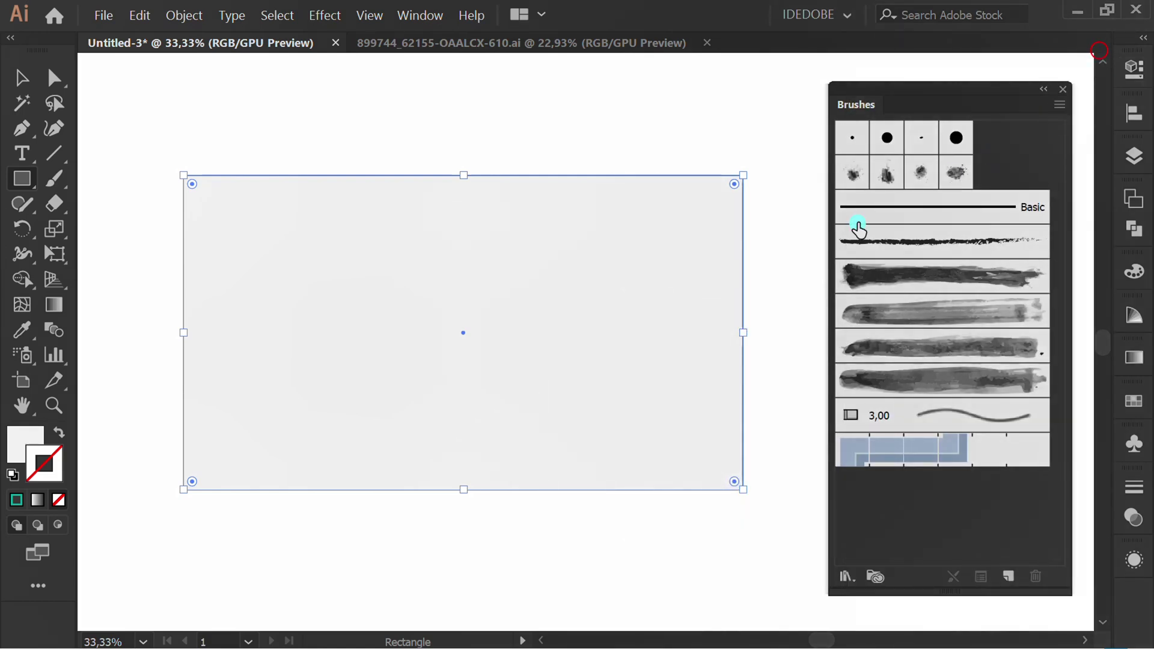
Step: Apply the Note Paper effect with Graininess lowered to 5, then lock the rectangle with Ctrl+2
click(324, 15)
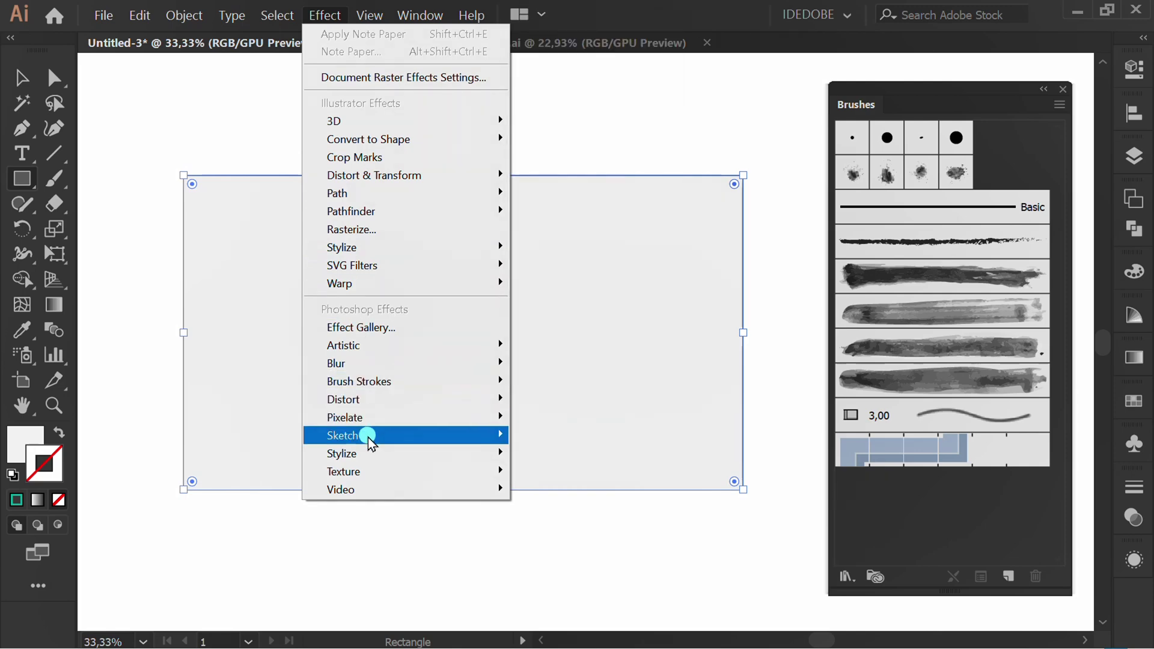
mouse_move(368, 437)
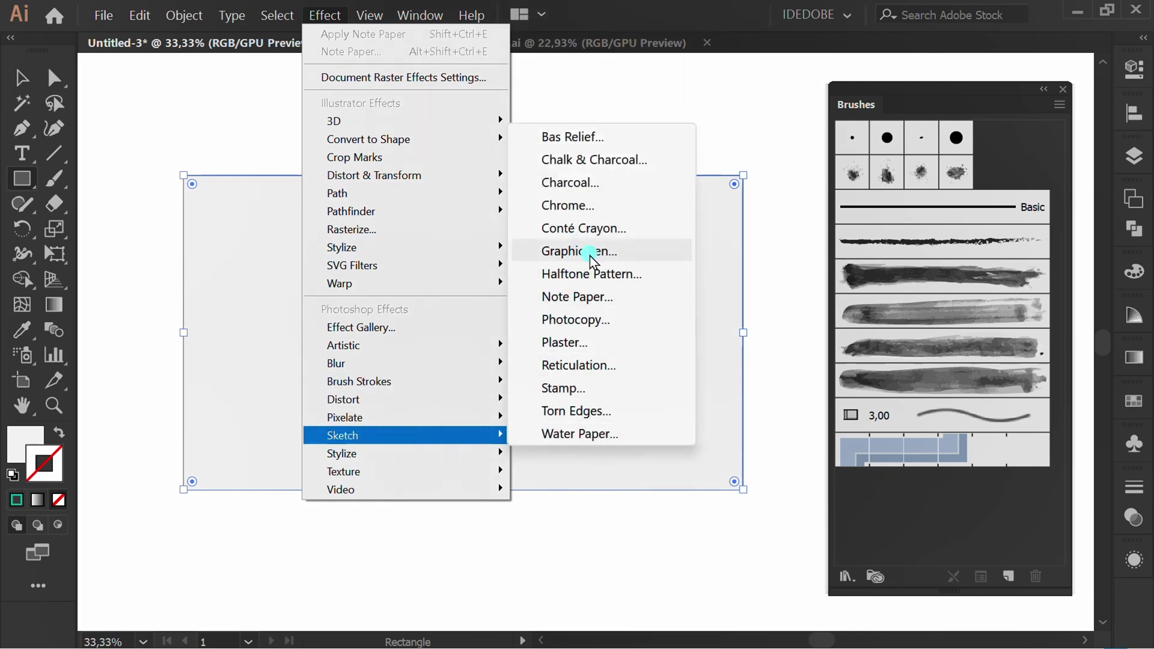
click(633, 299)
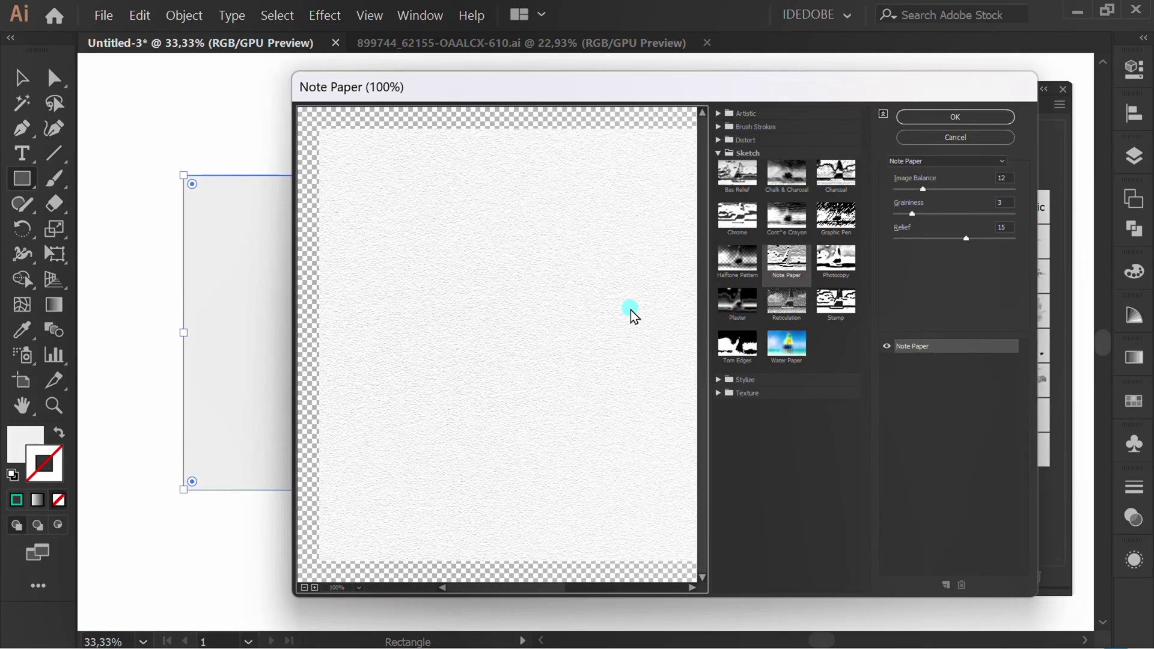
drag(888, 221, 926, 217)
click(949, 118)
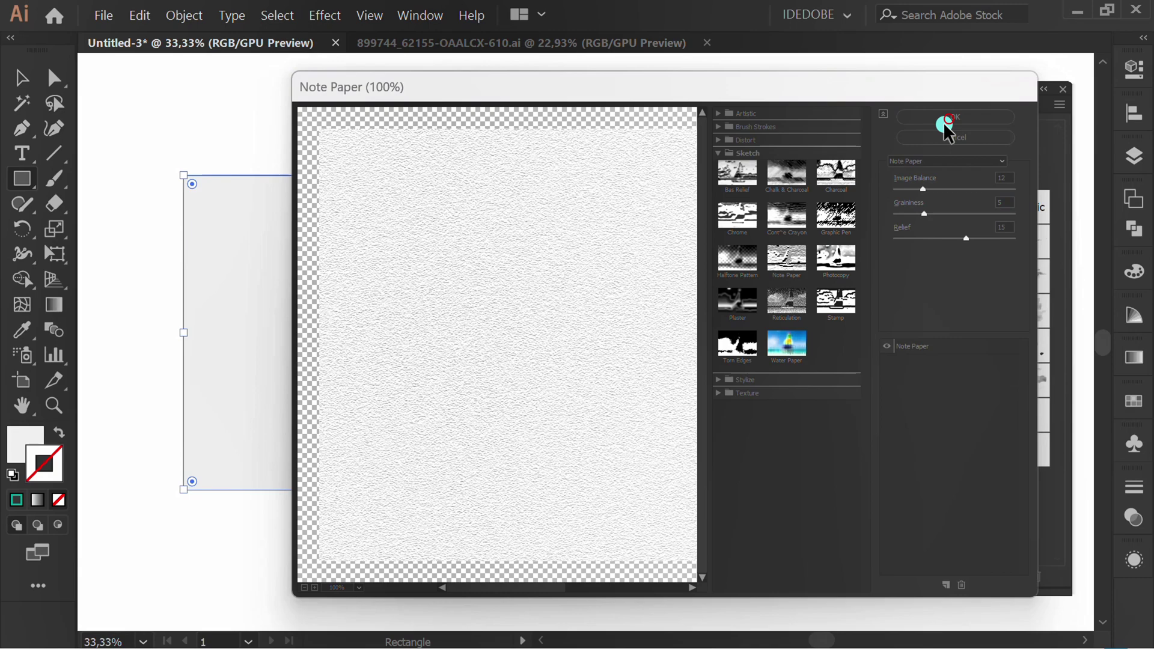
key(v)
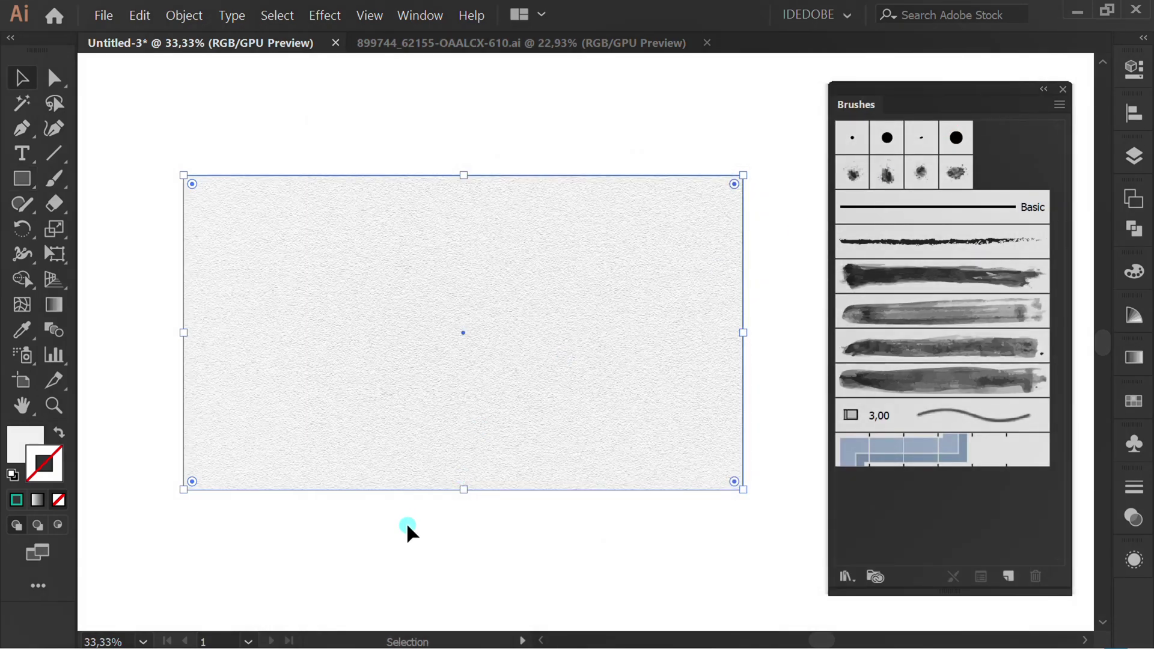
key(ctrl+2)
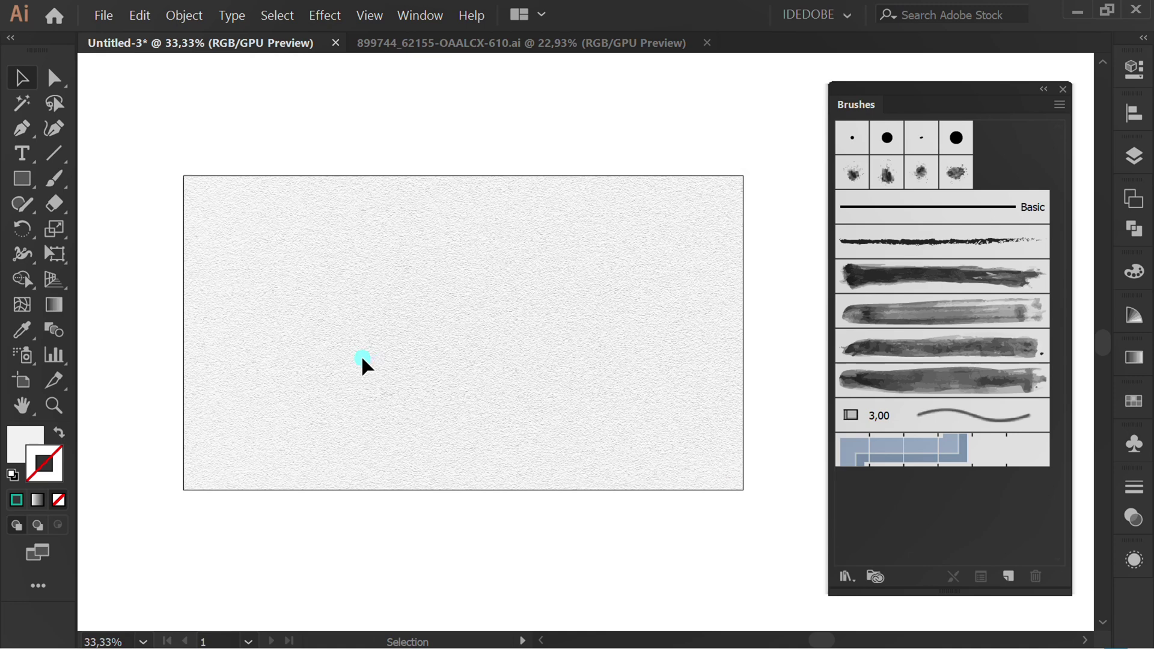
Step: Set the paintbrush stroke to tan, remove the Note Paper effect, and stamp a splash on the left
drag(49, 180, 157, 179)
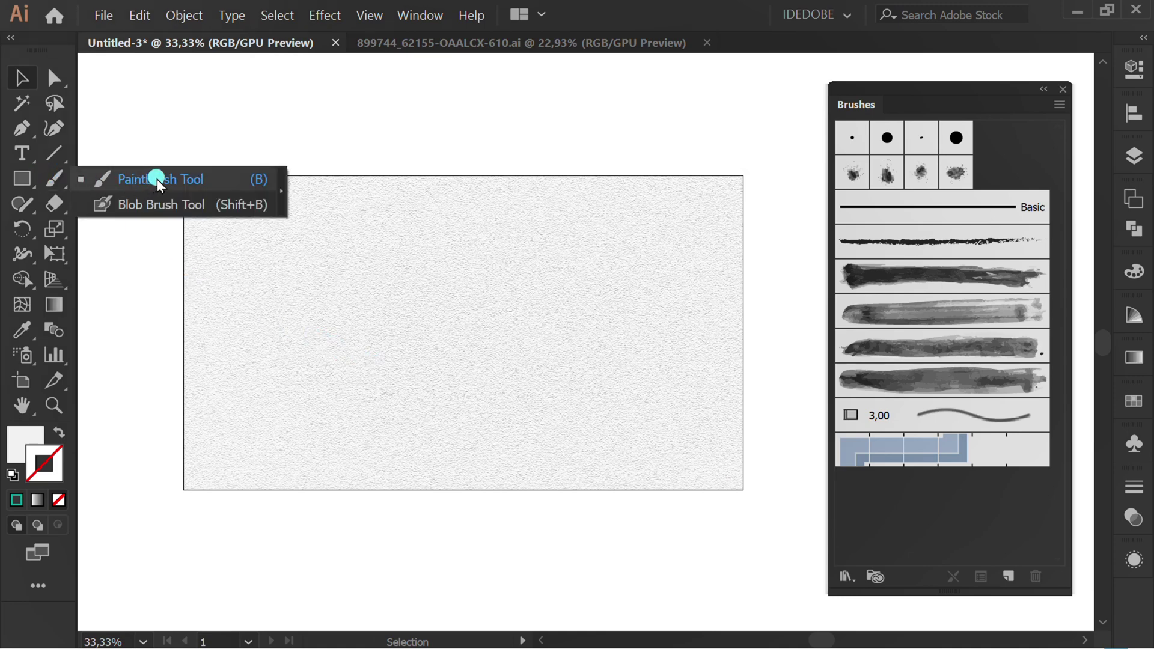
click(1135, 68)
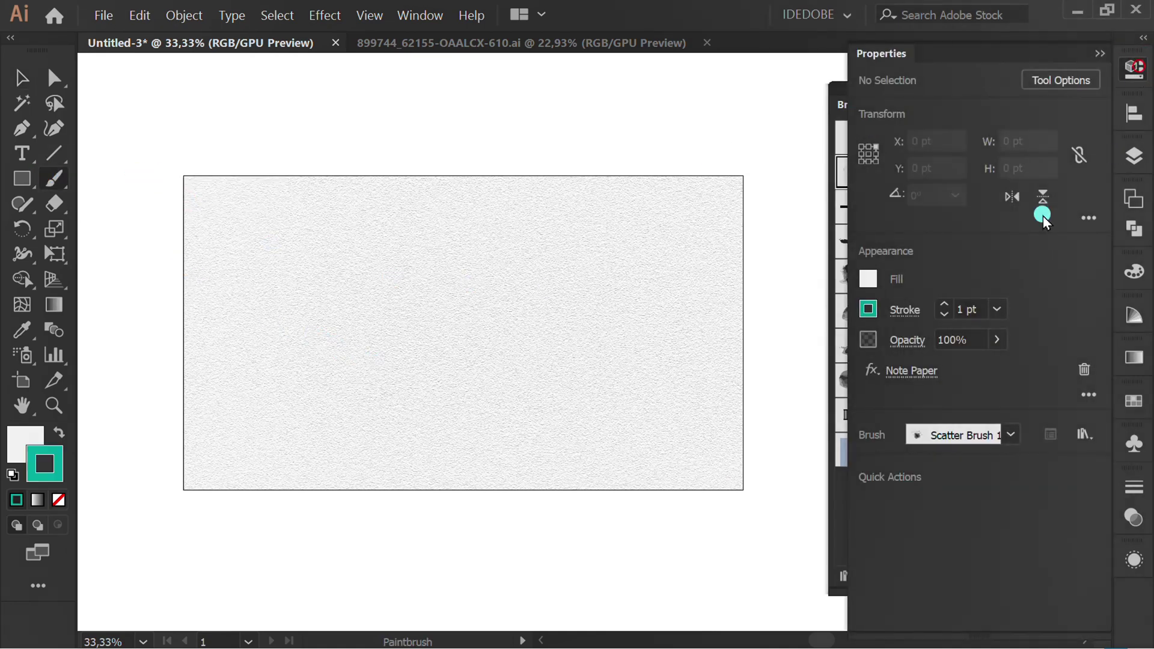
click(868, 312)
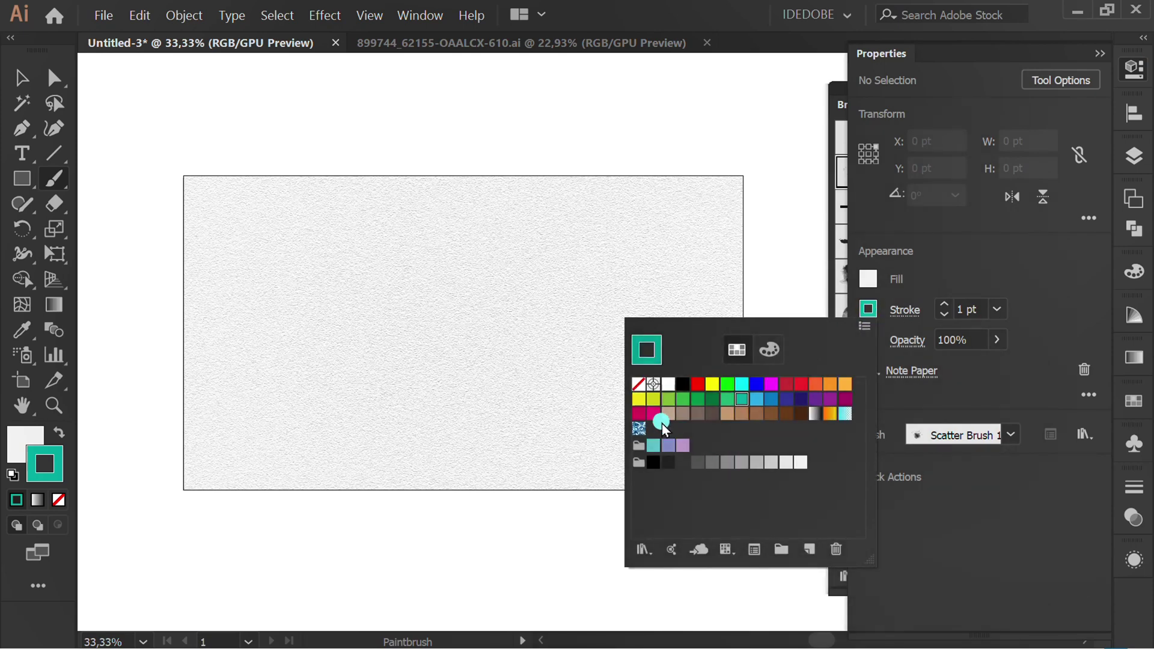
click(669, 415)
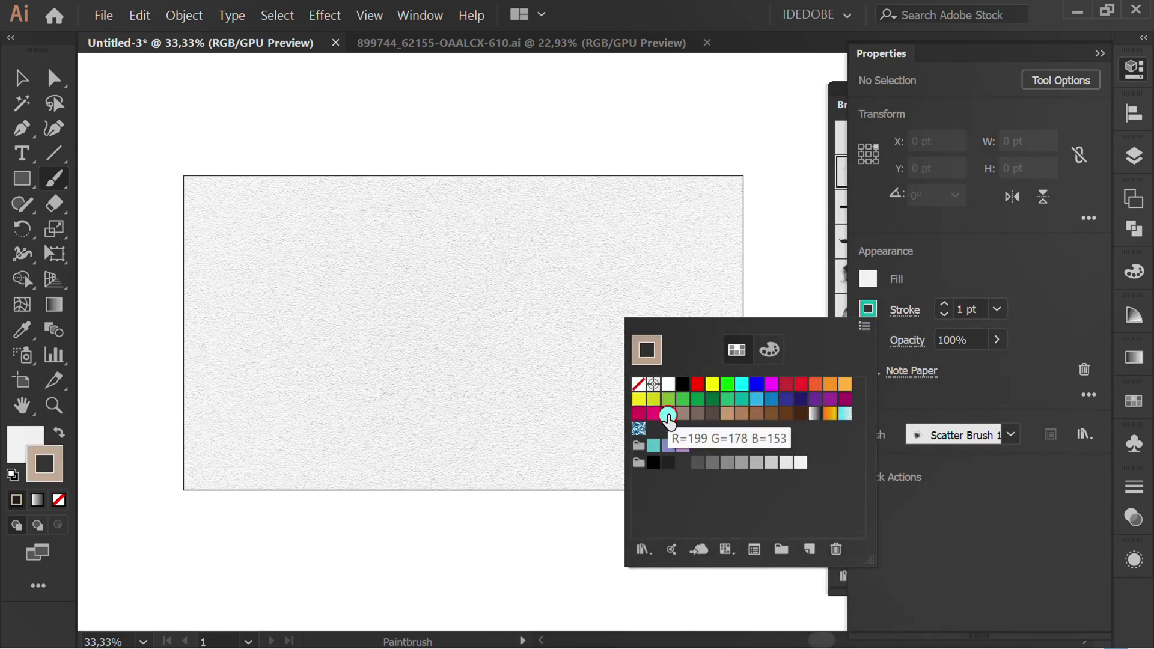
click(1045, 253)
click(1082, 371)
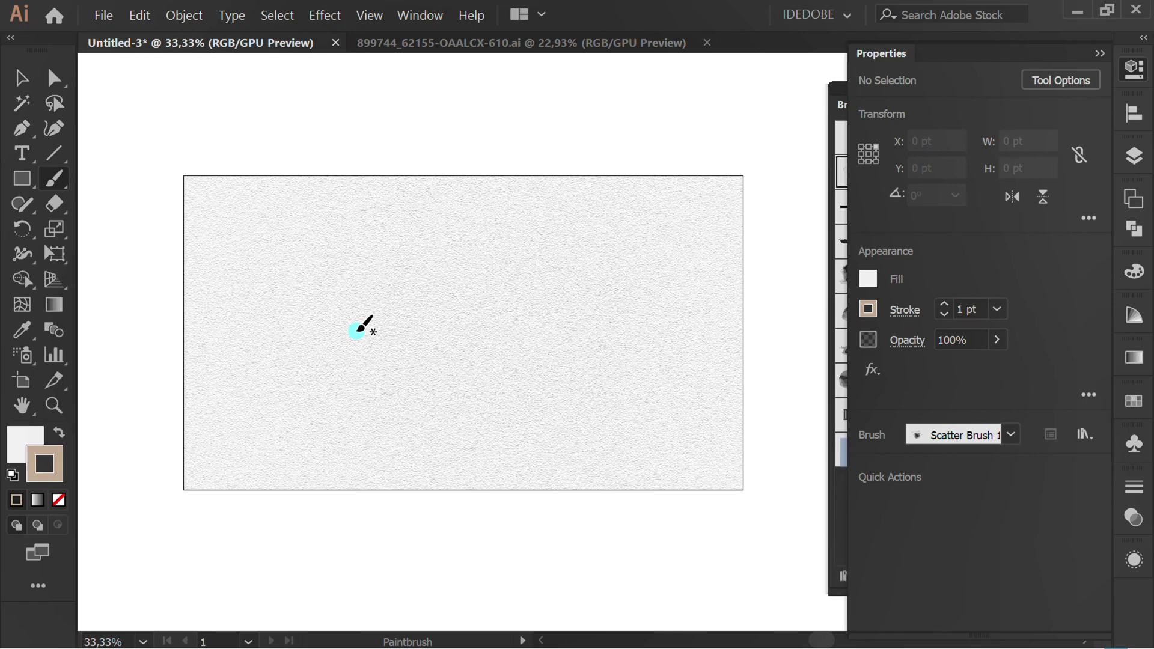
click(325, 339)
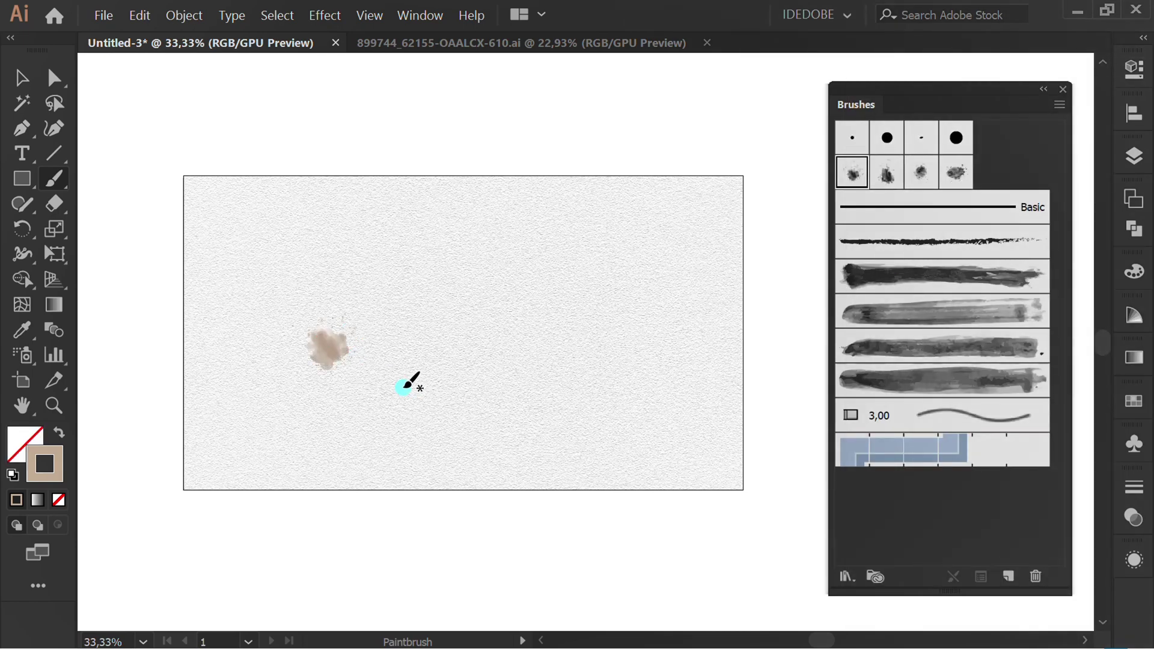
Step: Give the tan splash a 4 pt stroke weight and 50% opacity
key(v)
click(332, 353)
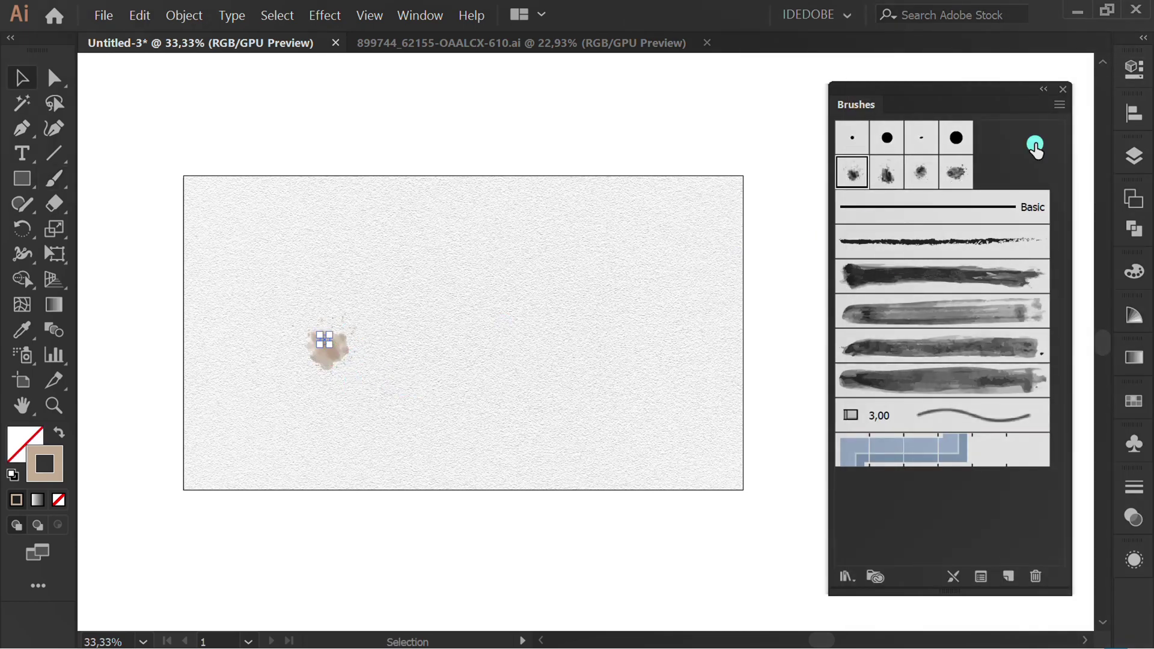
click(1134, 68)
scroll(978, 310, up, 3)
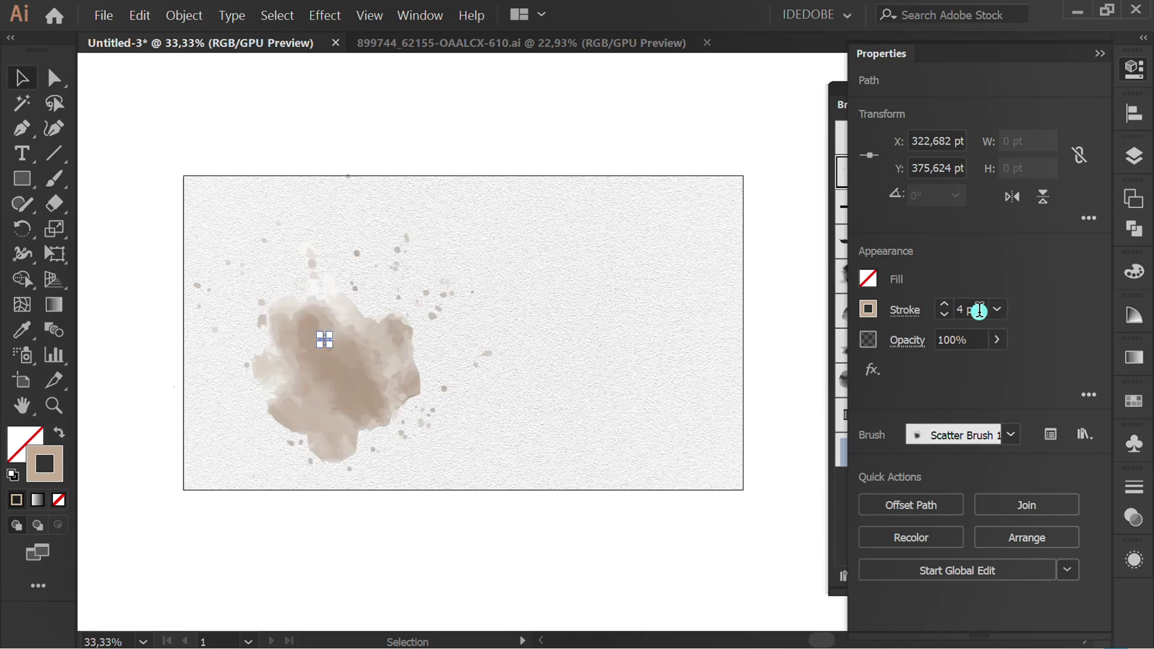
click(980, 341)
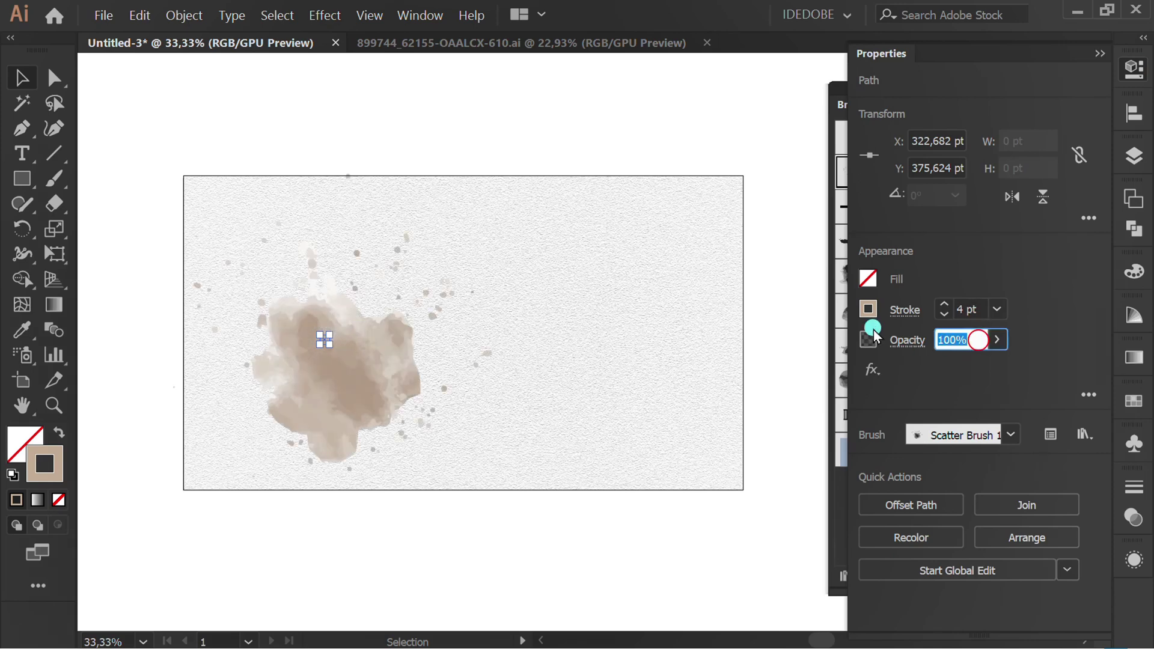
text(50)
key(Return)
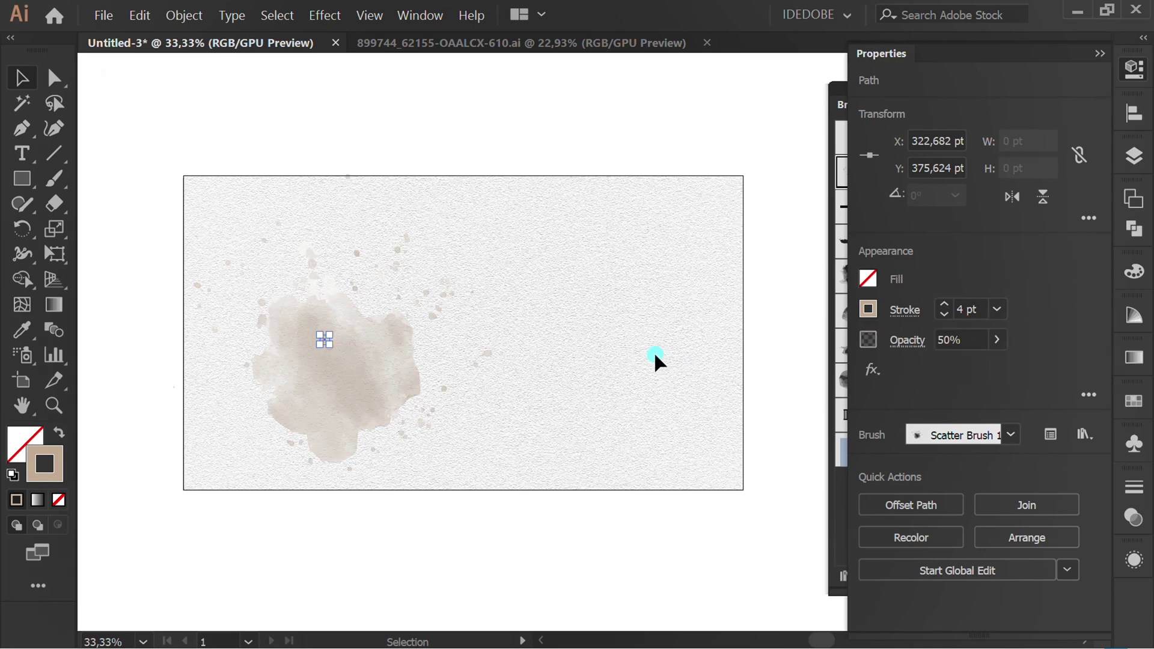
Step: Alt-drag a copy of the tan splash up and left and recolour it cyan
mouse_move(323, 359)
mouse_down()
mouse_move(337, 385)
mouse_move(305, 402)
mouse_move(263, 315)
mouse_up()
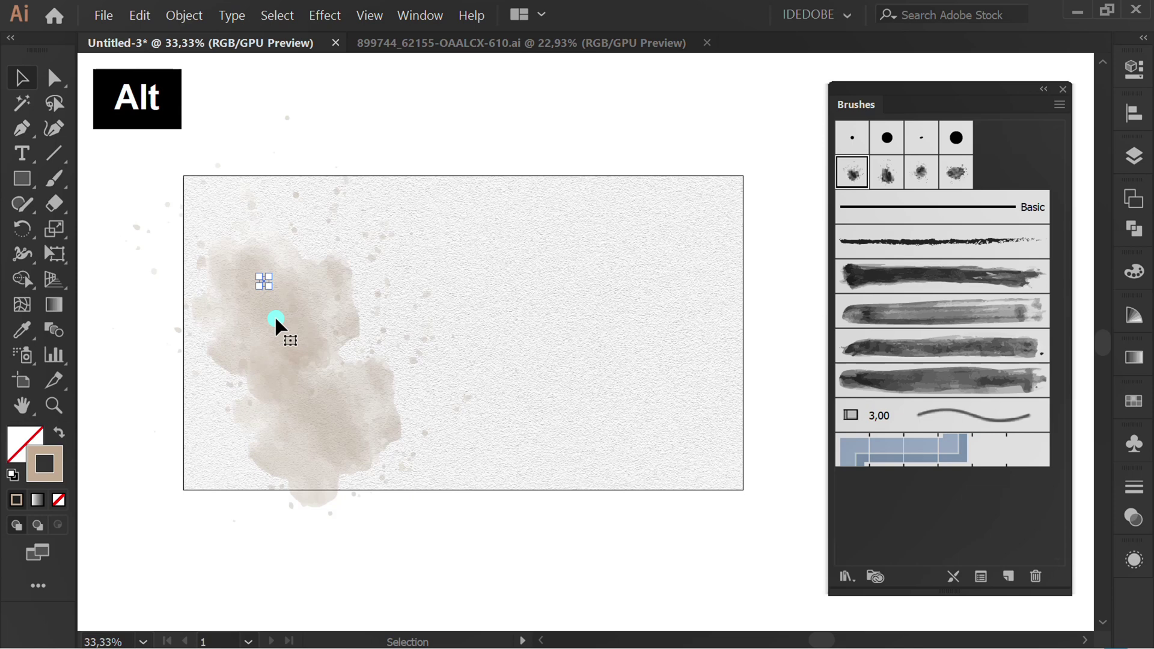
click(1134, 69)
click(869, 309)
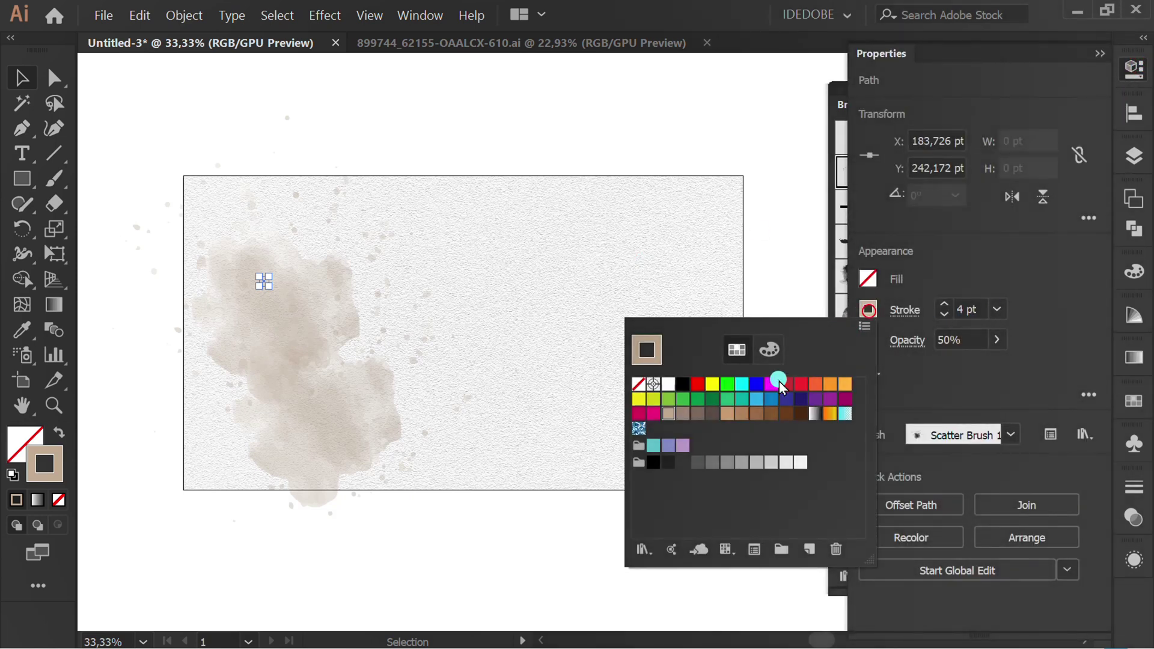
click(743, 384)
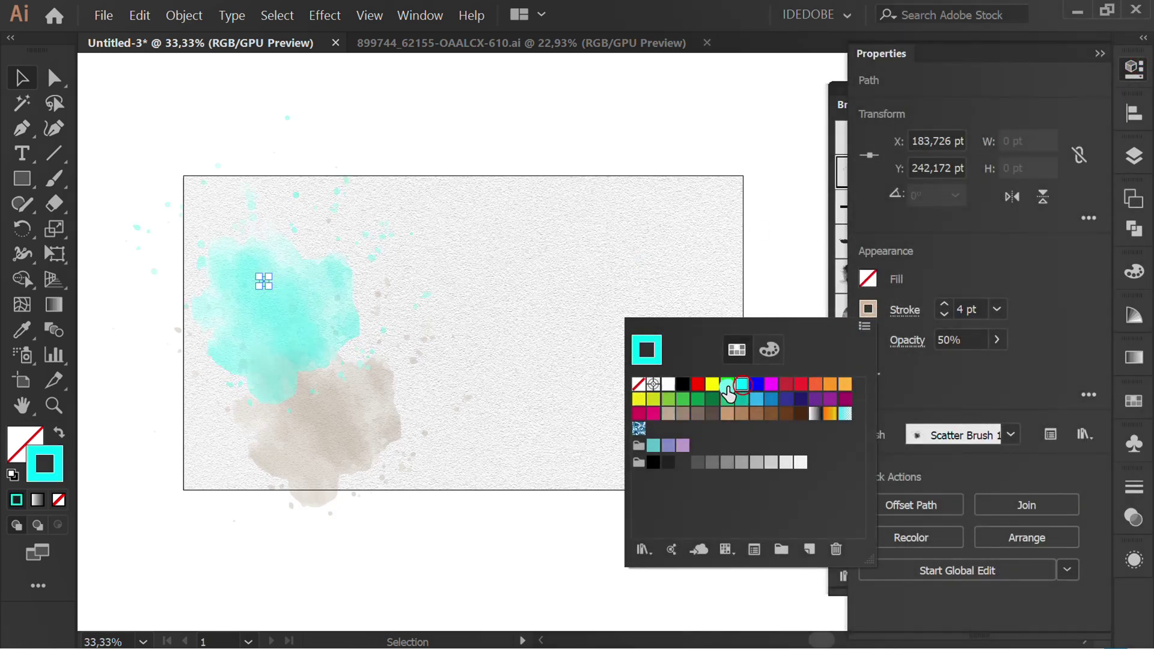
Step: Switch to Trim View and Alt-drag a copy of the cyan splash to the right edge
key(v)
click(230, 572)
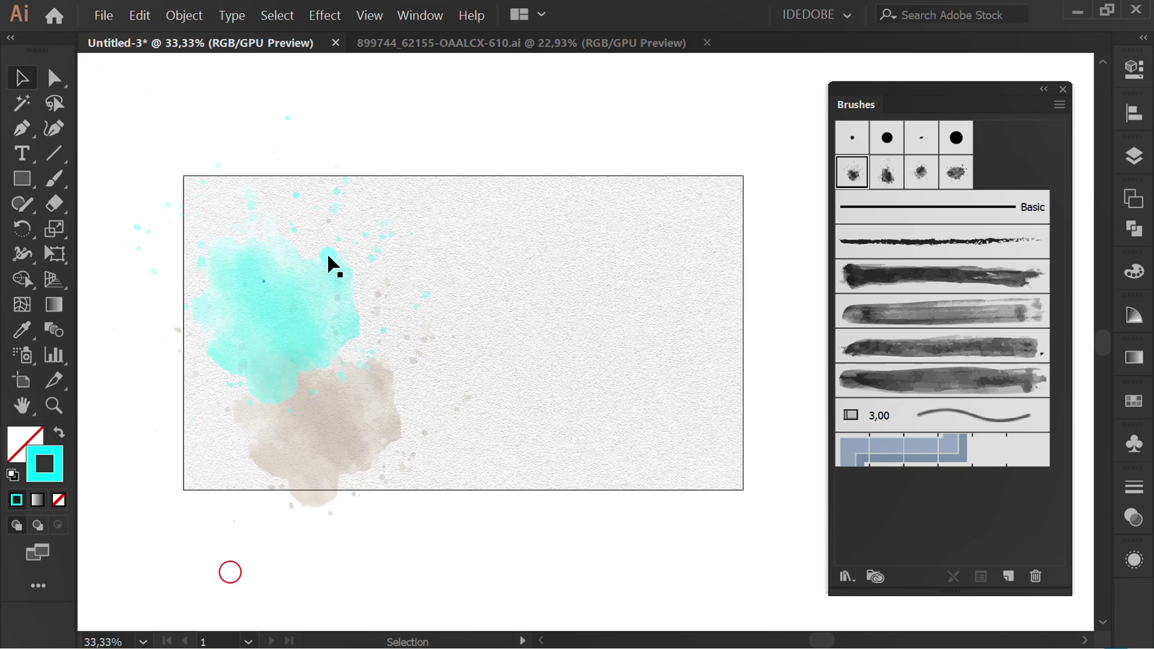
click(356, 15)
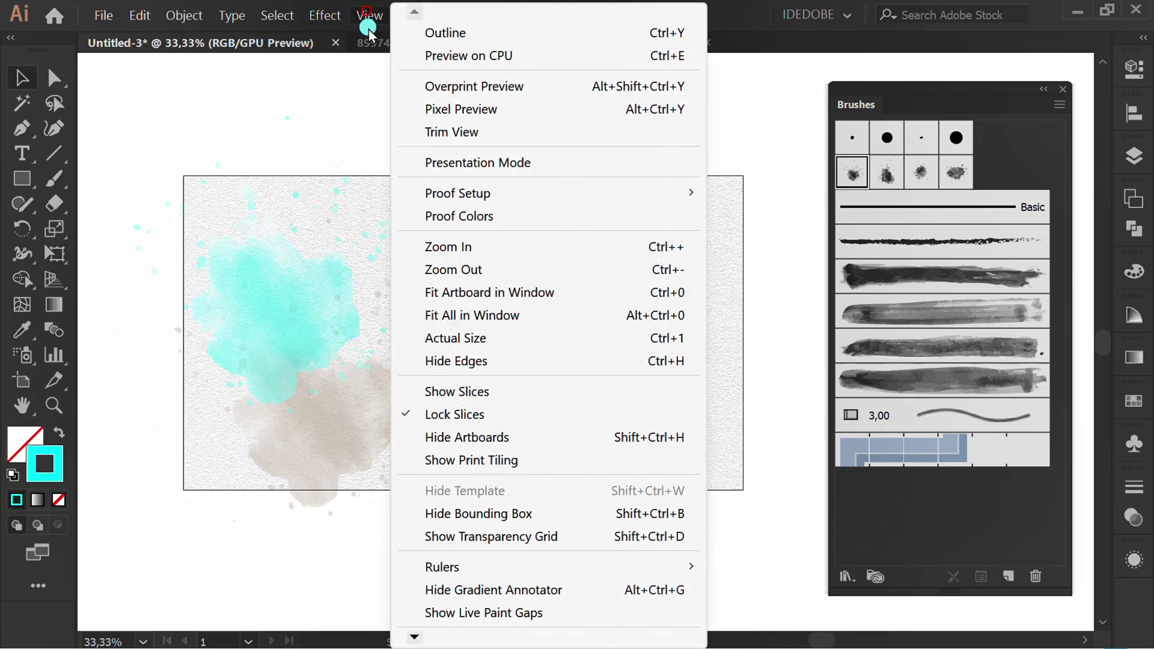
click(508, 133)
mouse_move(290, 345)
mouse_down()
mouse_move(489, 360)
mouse_move(700, 275)
mouse_move(744, 239)
mouse_move(695, 232)
mouse_move(691, 273)
mouse_move(630, 375)
mouse_move(738, 359)
mouse_up()
Step: Make the right-edge splash yellow with a 5 pt stroke
click(1130, 71)
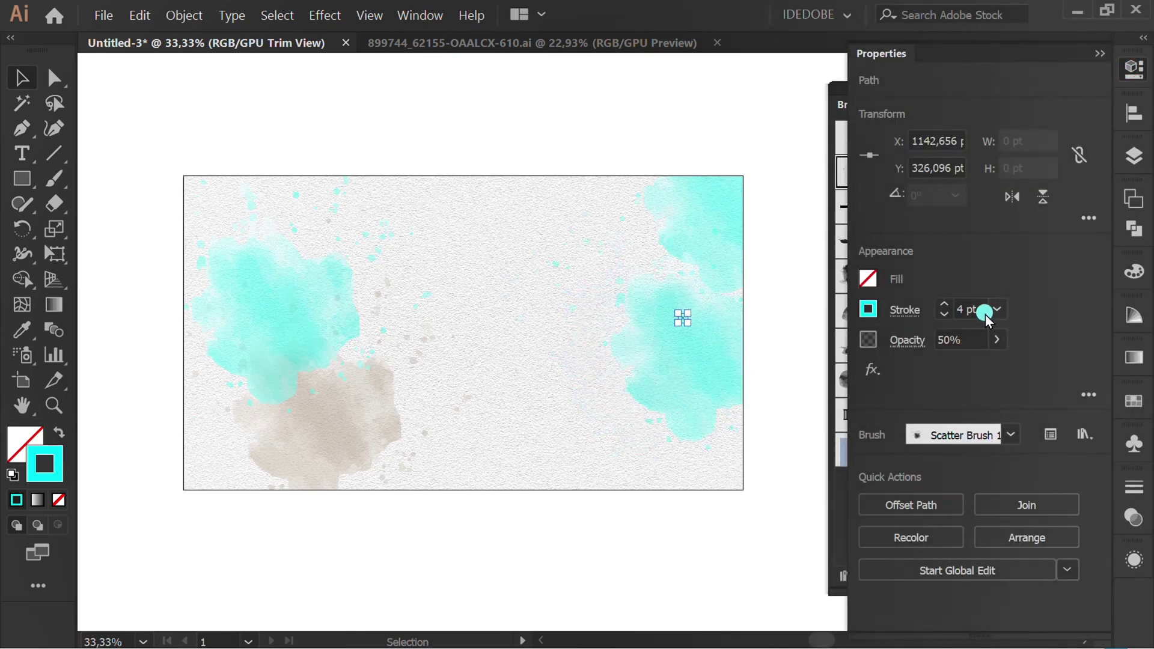
scroll(977, 311, up, 1)
click(868, 309)
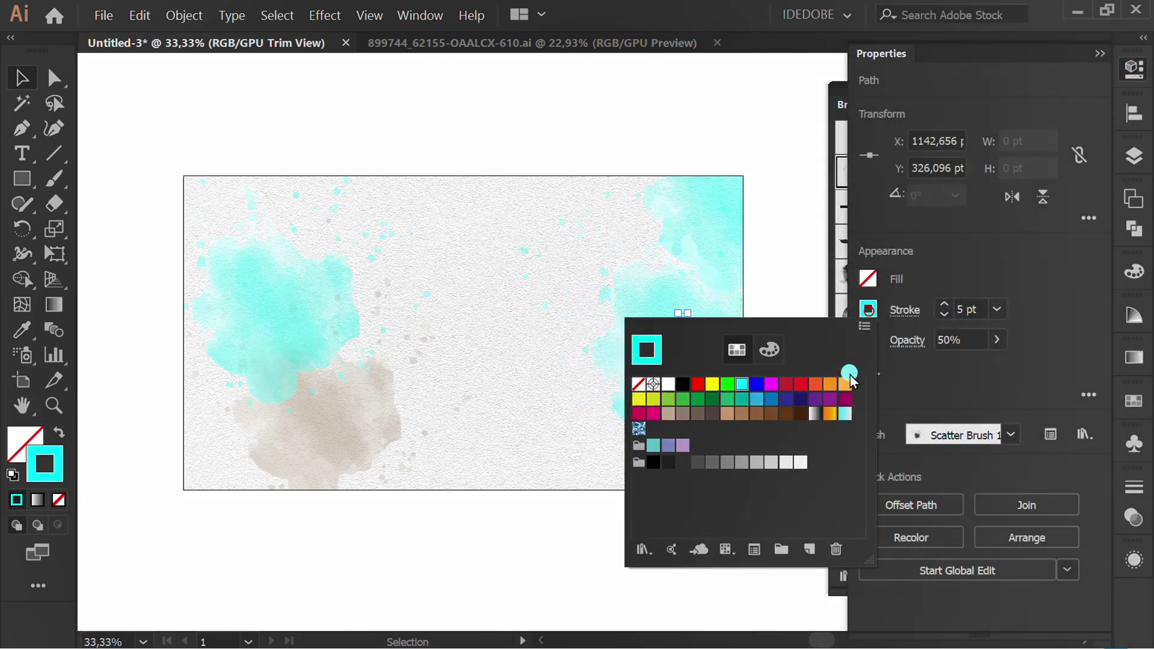
click(637, 399)
click(466, 438)
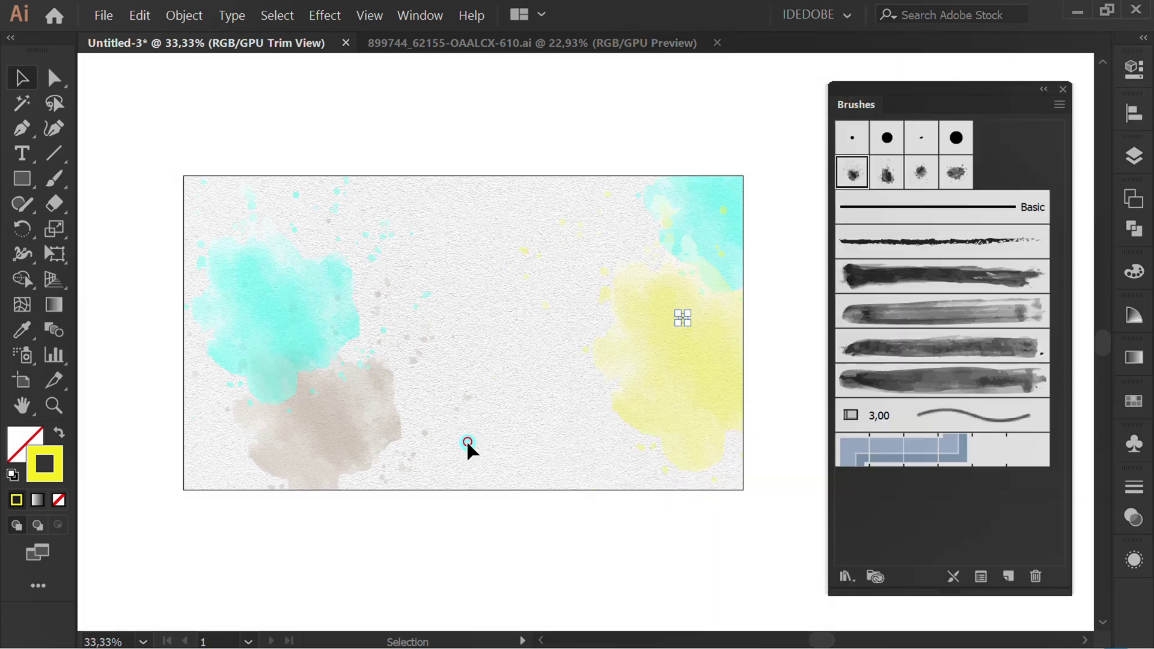
Step: Move the cyan splash to the left edge and the brown splash down and left
key(v)
click(484, 444)
drag(301, 330, 229, 388)
drag(304, 424, 278, 448)
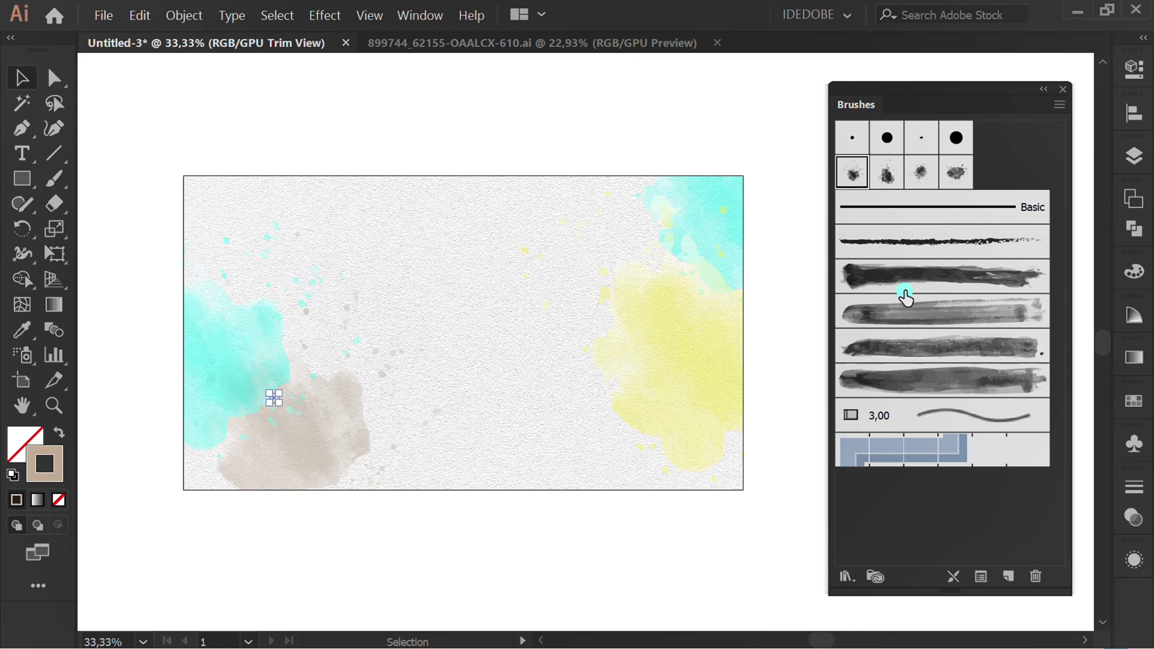
Step: Recolour the brown splash peach
click(1134, 67)
click(868, 309)
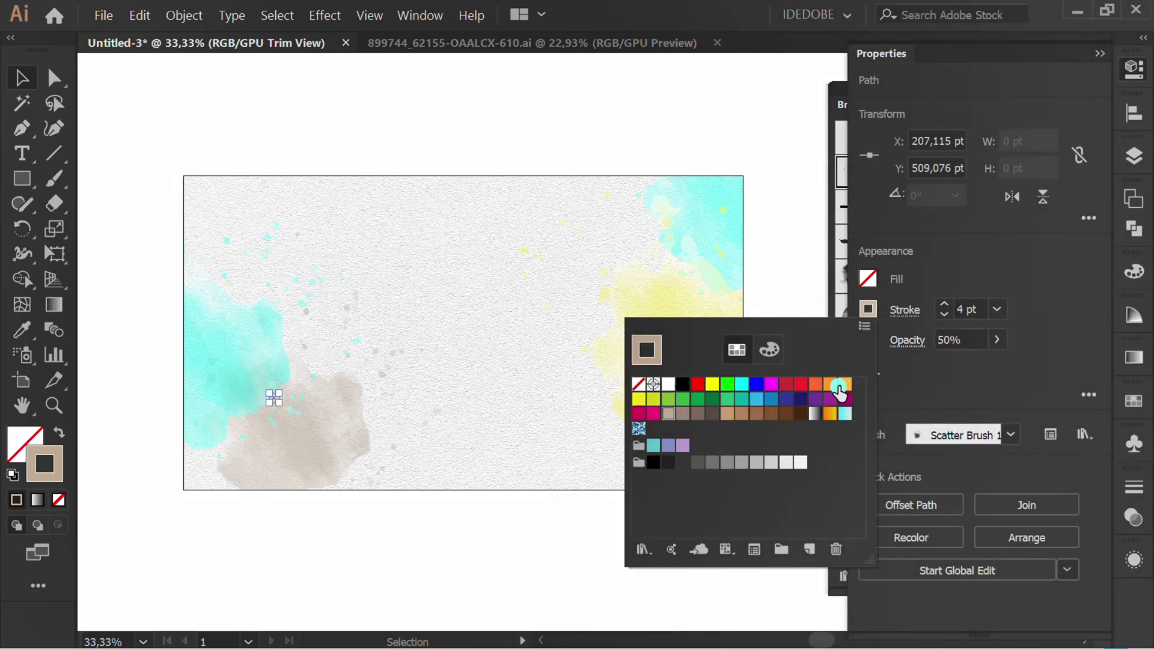
click(845, 385)
click(510, 392)
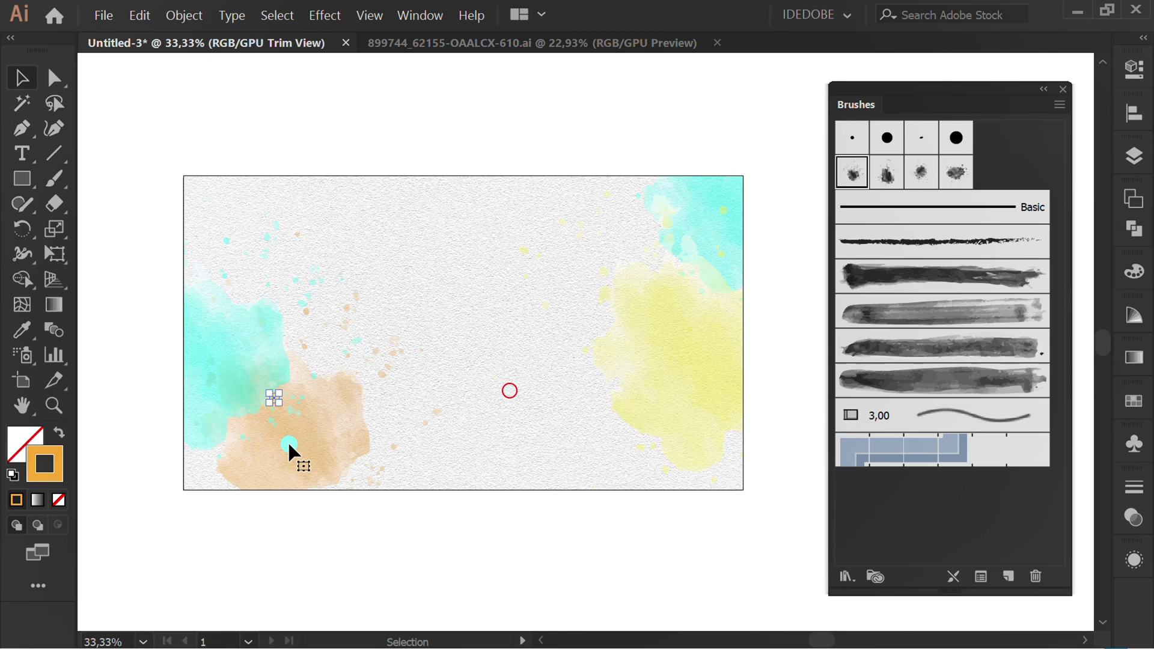
Step: Alt-drag a copy of the peach splash to the artboard's top edge for enlarging
drag(287, 441, 433, 197)
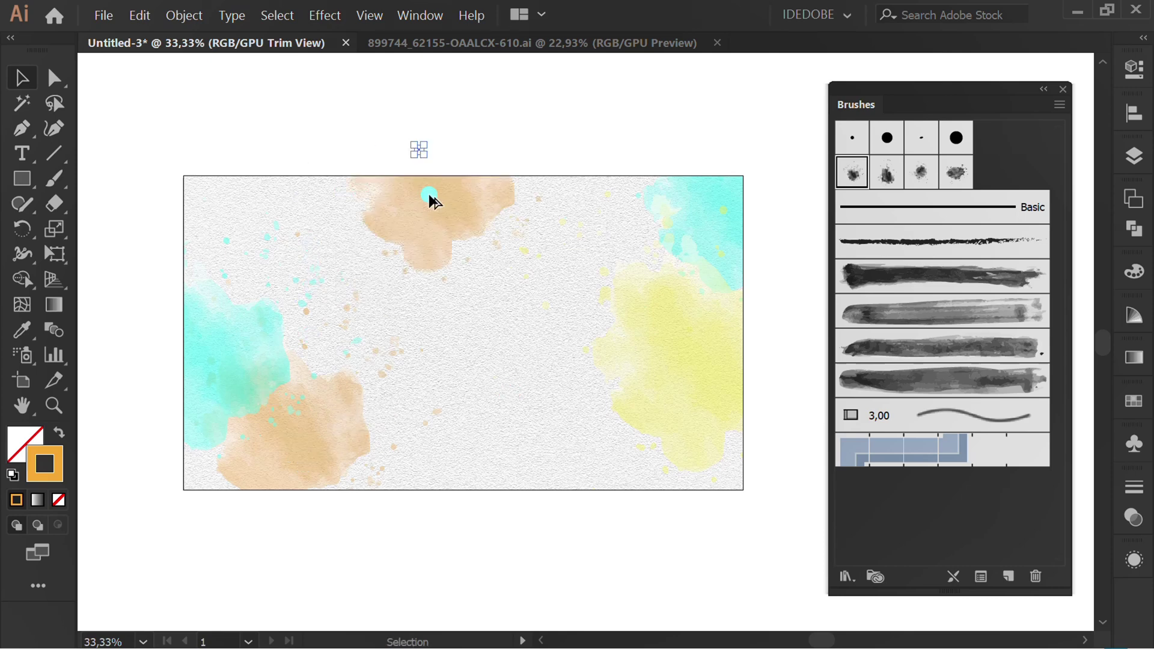
click(1133, 68)
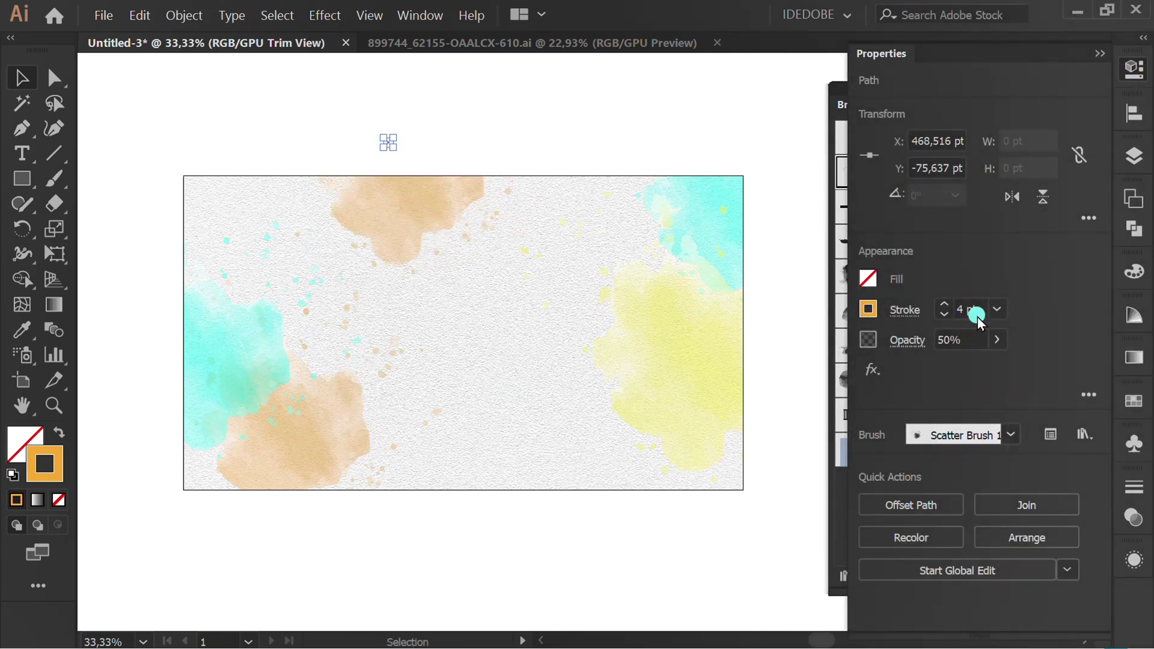
scroll(975, 310, up, 1)
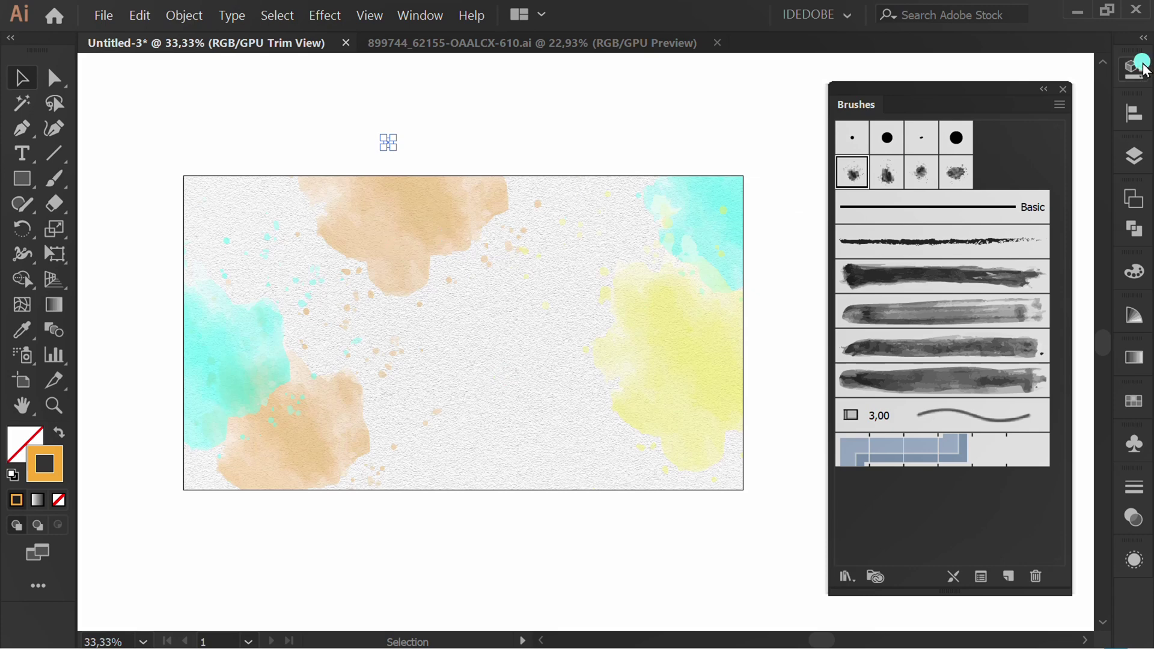
Step: Give the top splash a pink stroke colour and 20% opacity
click(1133, 82)
click(868, 309)
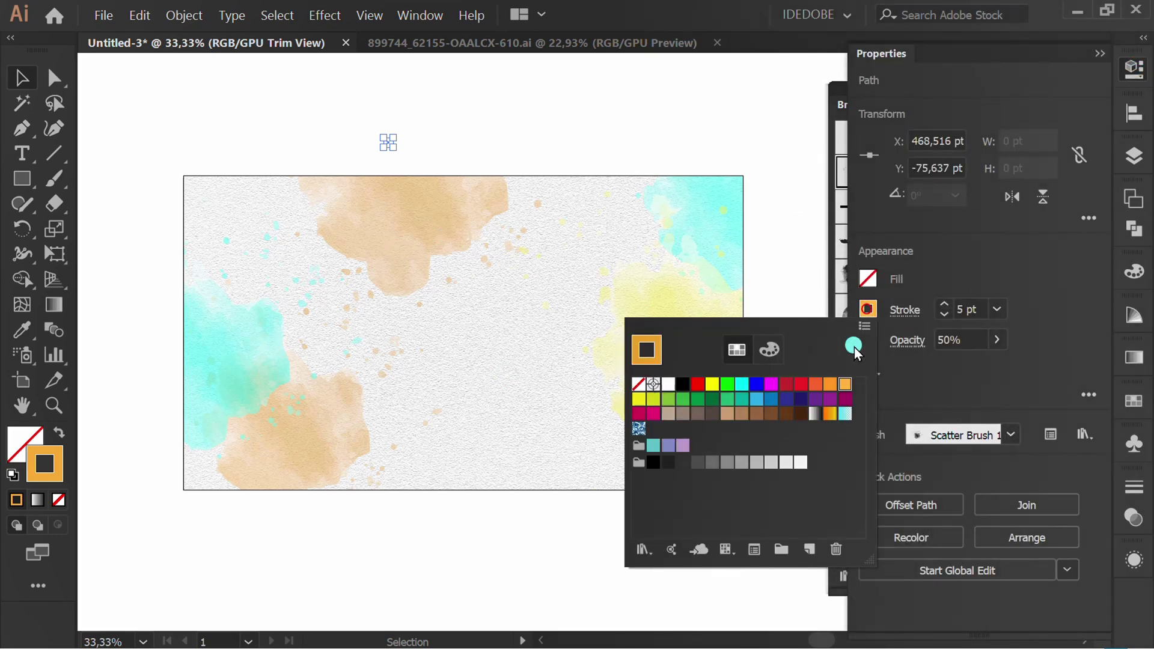
click(653, 414)
click(1034, 280)
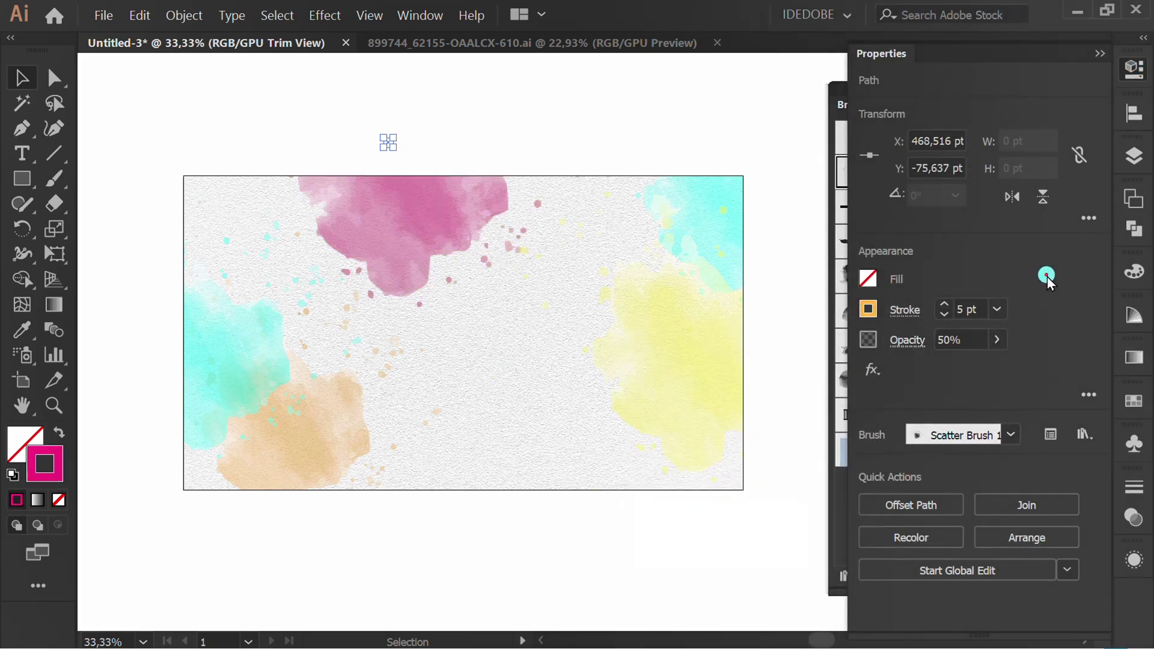
click(974, 340)
text(20)
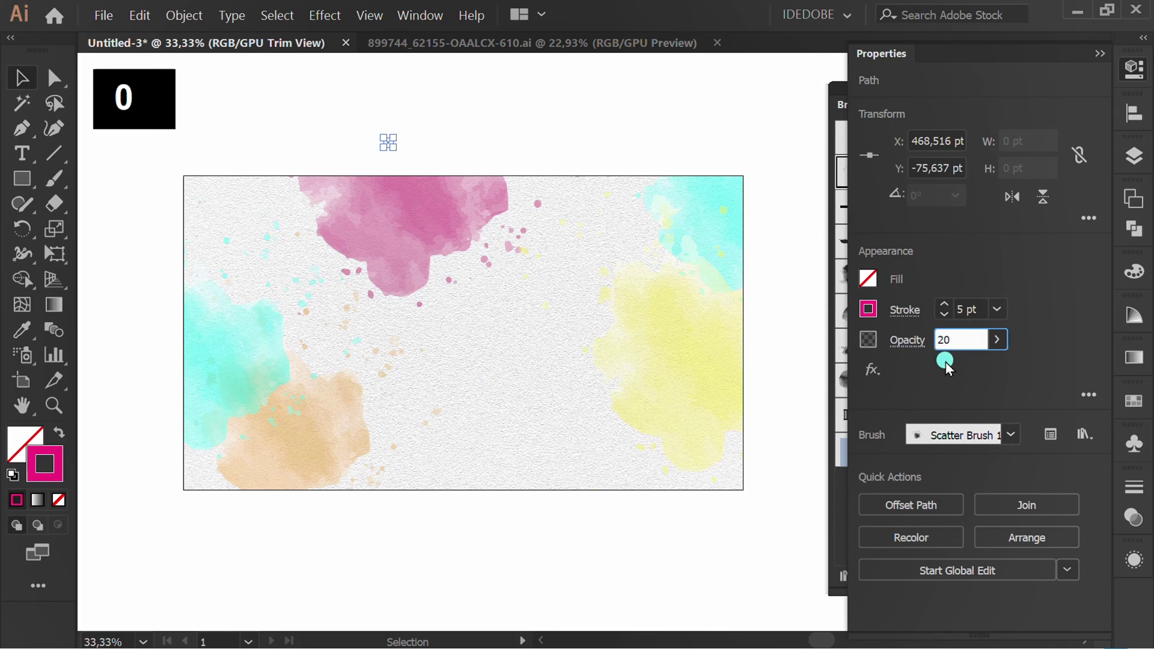
click(949, 380)
Step: Place a copy of the pink splash at the bottom centre of the artboard, then select all the splashes
click(456, 385)
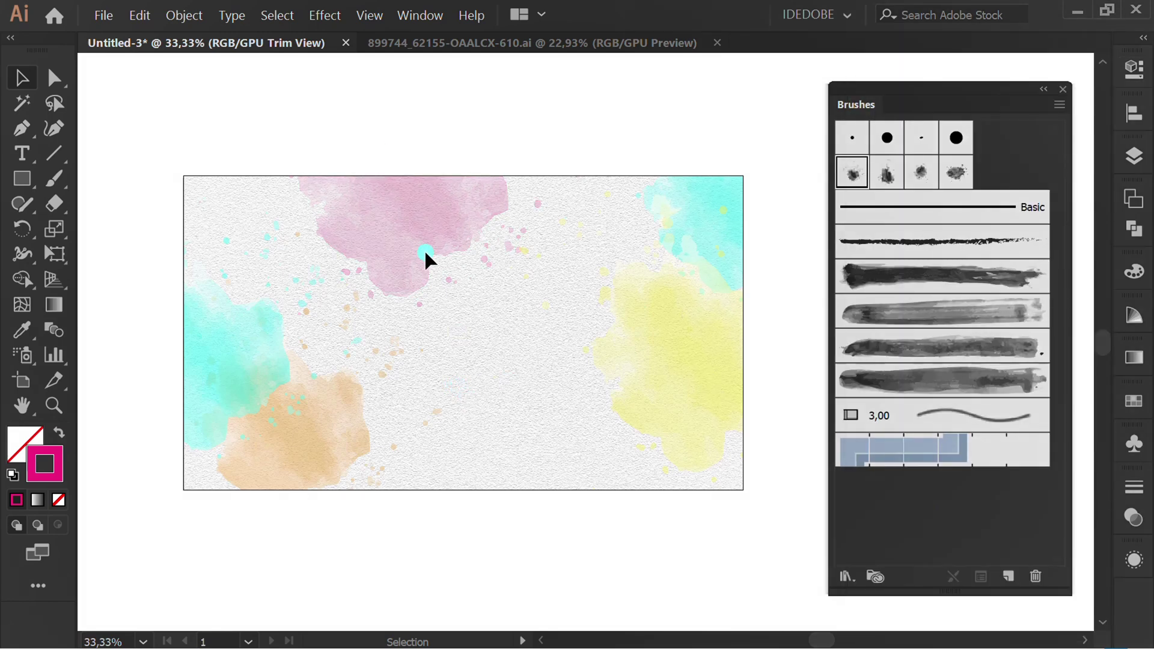
drag(414, 232, 523, 482)
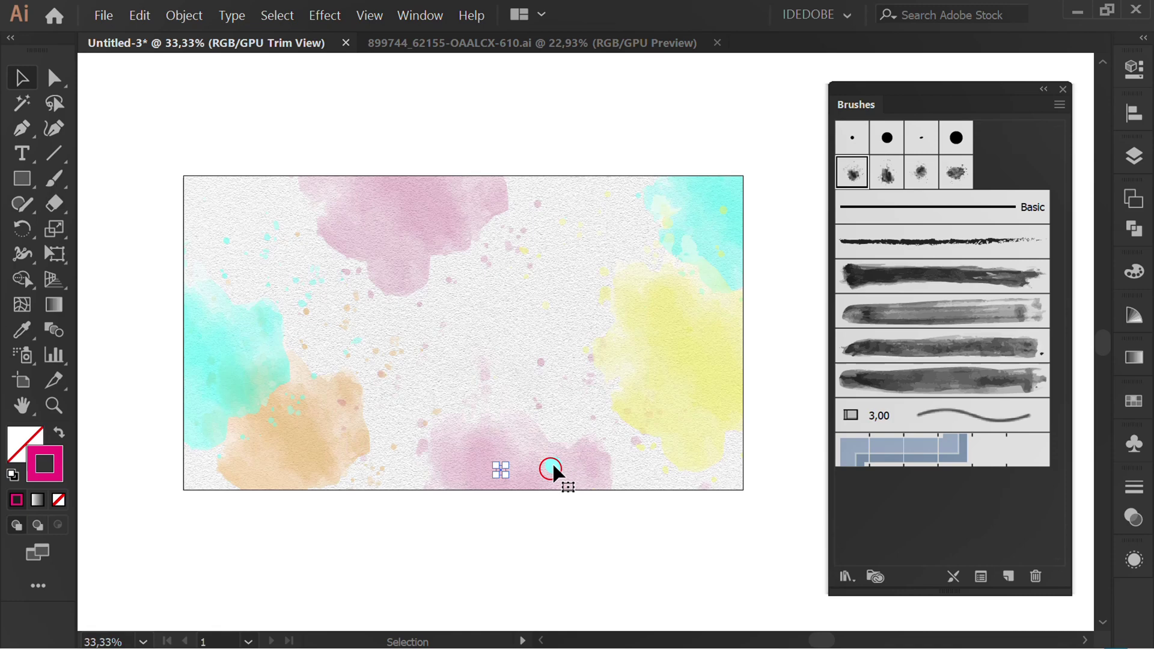
key(ctrl+minus)
drag(781, 136, 193, 532)
Step: Switch the blending mode of all selected splashes to Multiply, after briefly trying Darken
key(ctrl+plus)
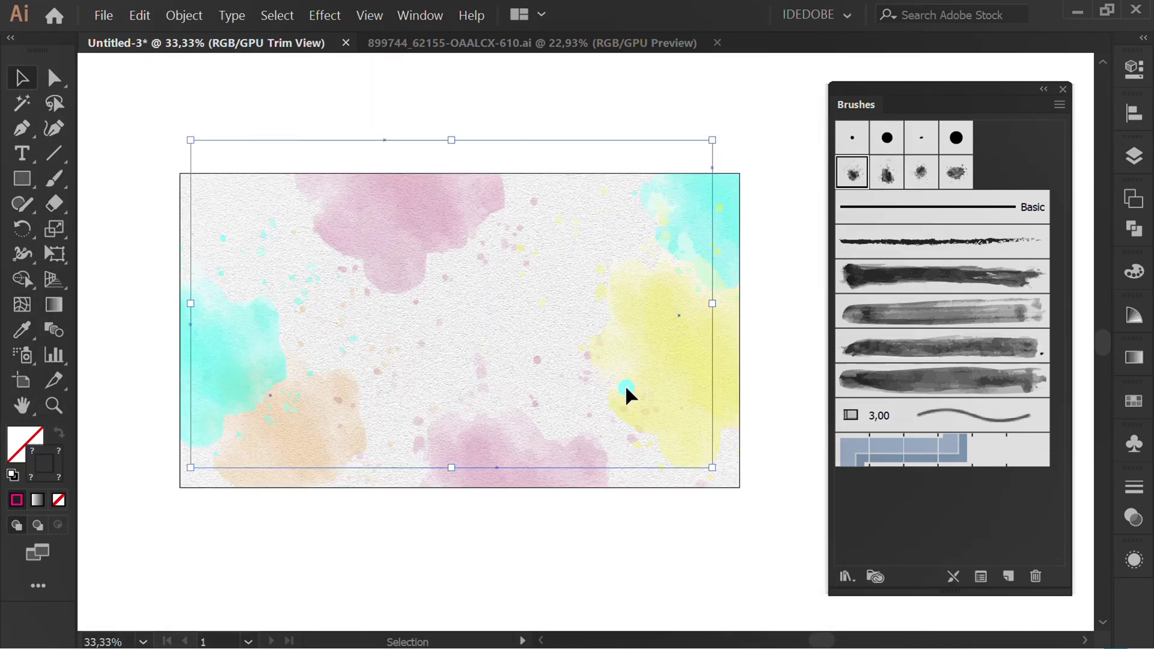
click(1131, 90)
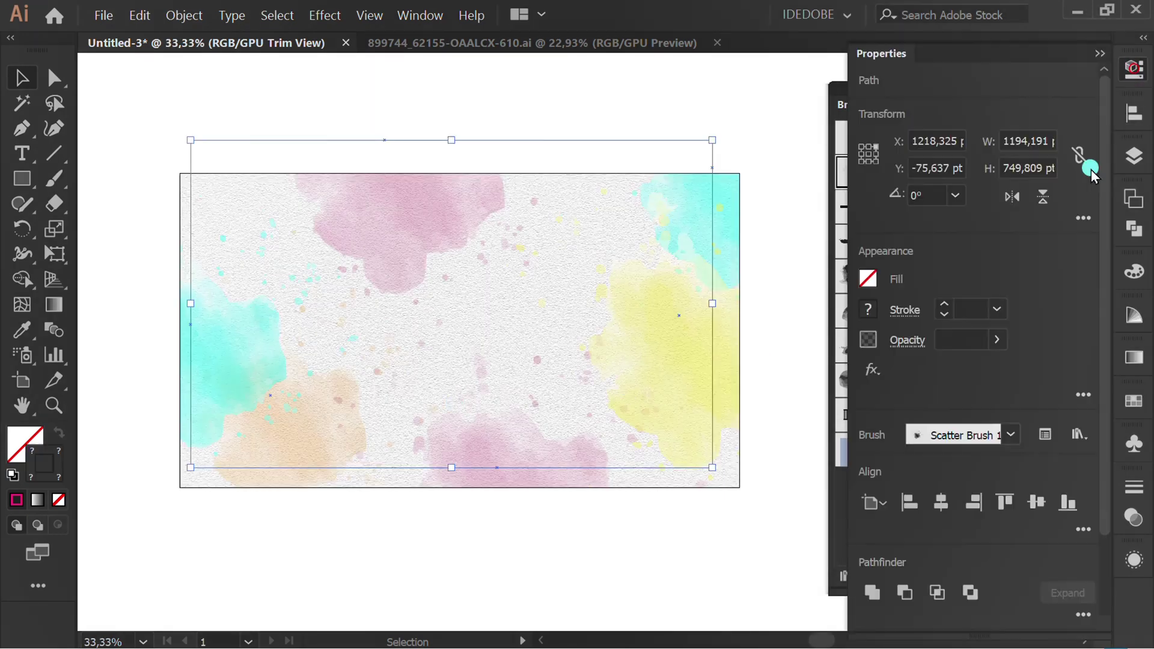
click(900, 347)
click(755, 378)
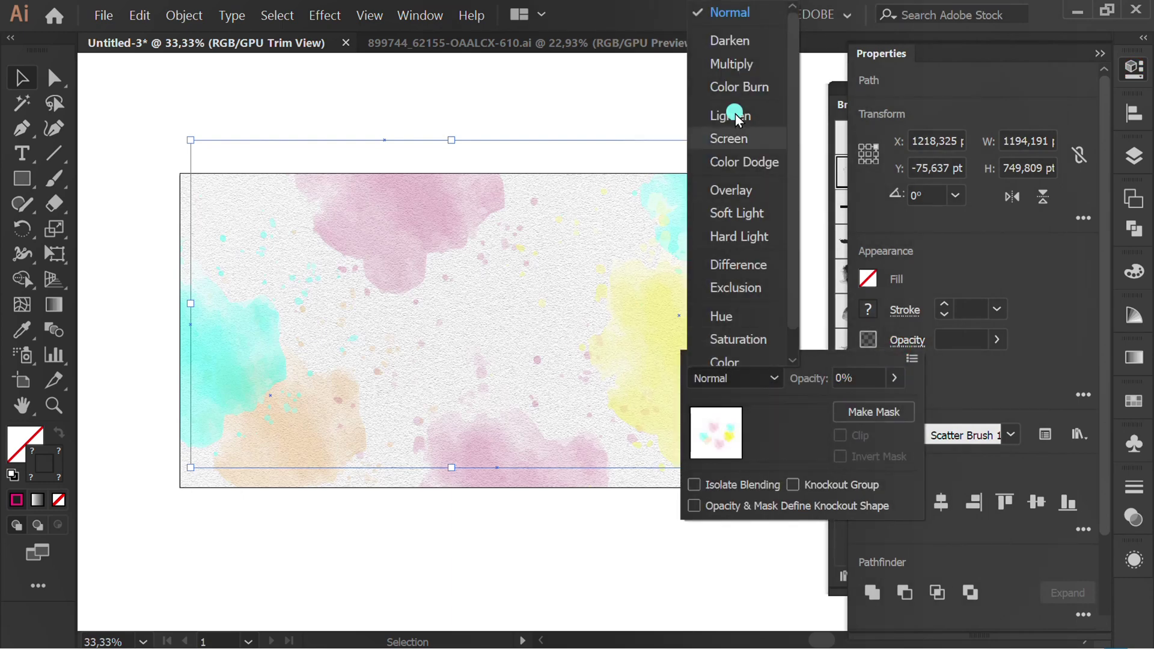
click(732, 40)
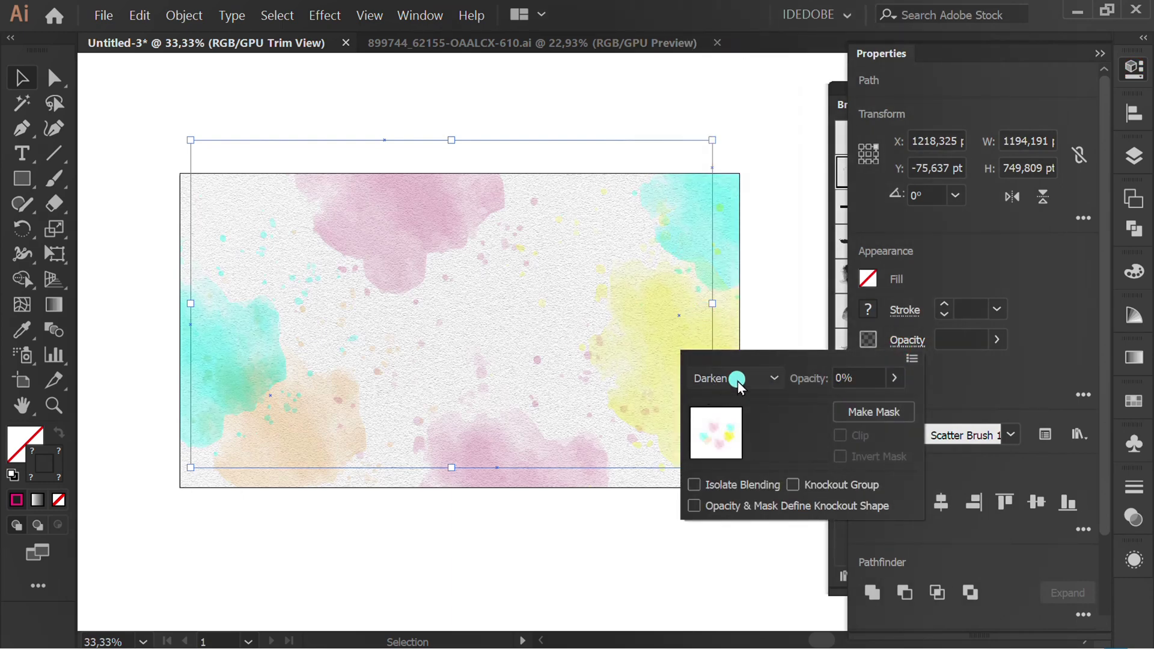
click(738, 378)
click(728, 33)
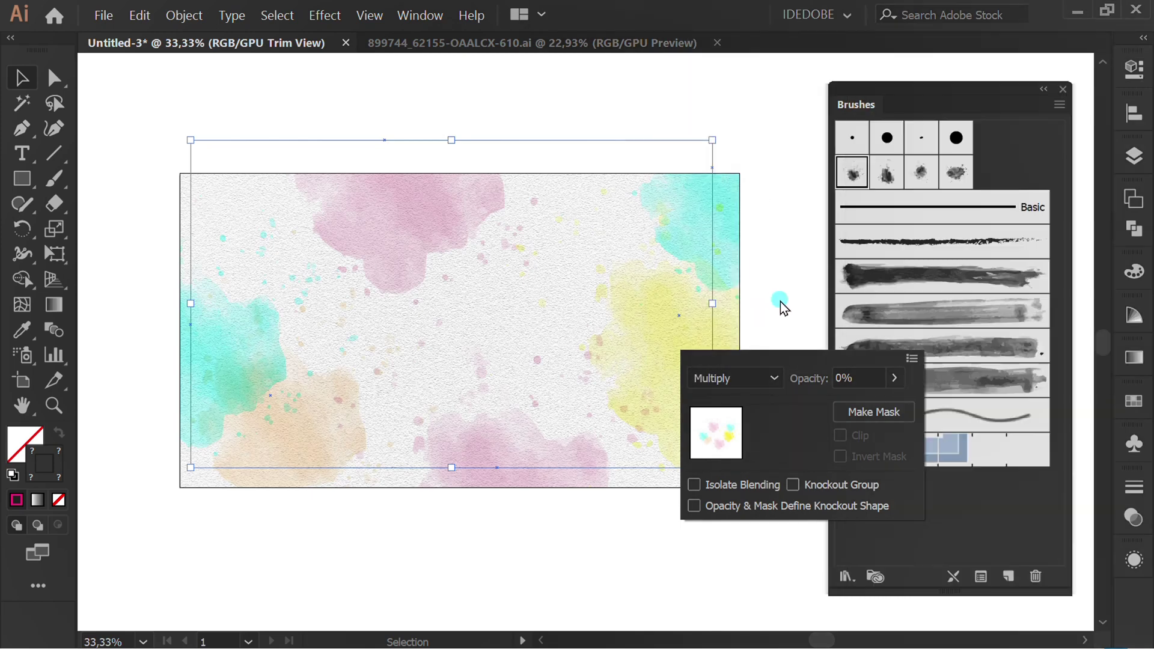
click(781, 302)
key(v)
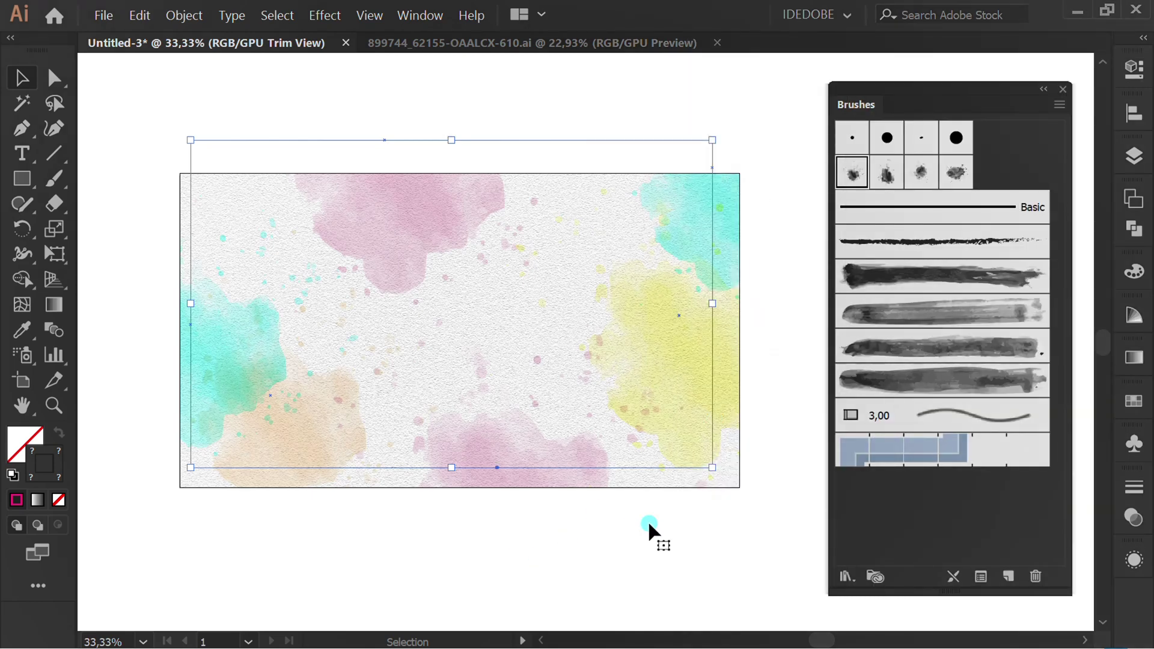
click(648, 520)
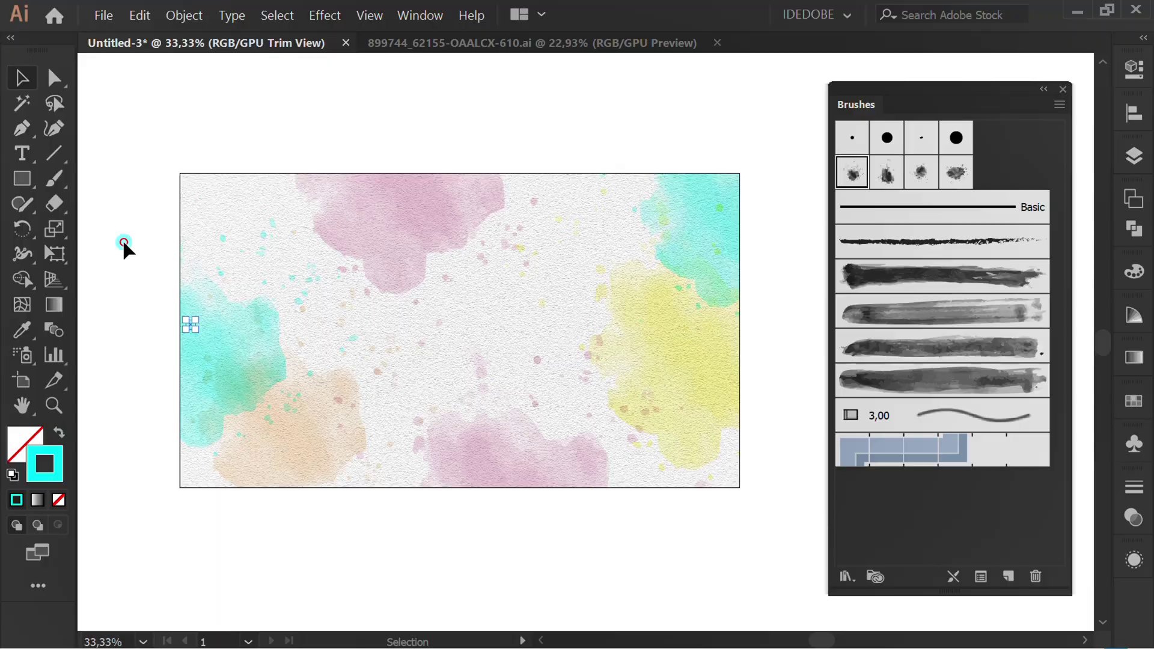